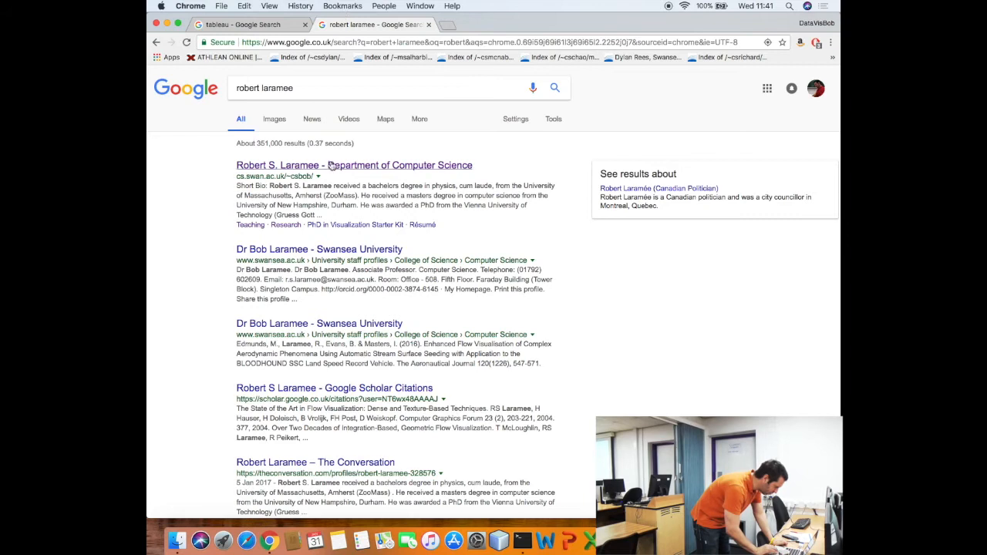
Add 'data' to the staff homepage URL to load the /~csbob/data/ listing, then open car/
click(333, 45)
key(Right)
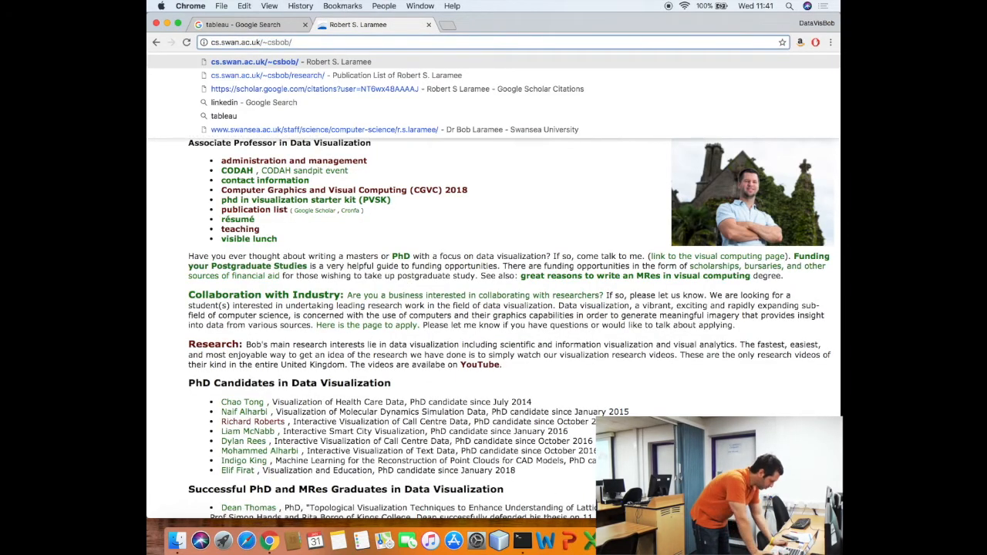
text(data)
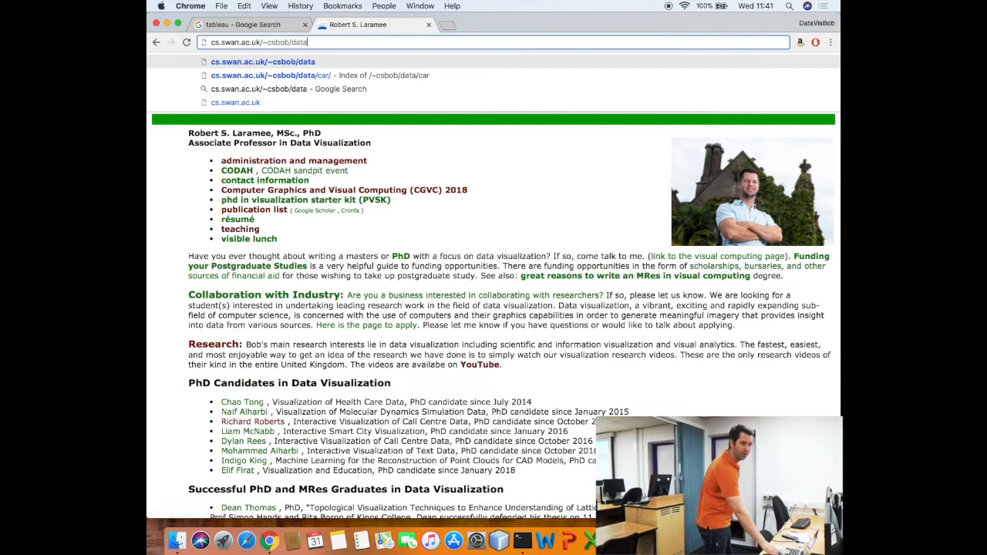
key(Return)
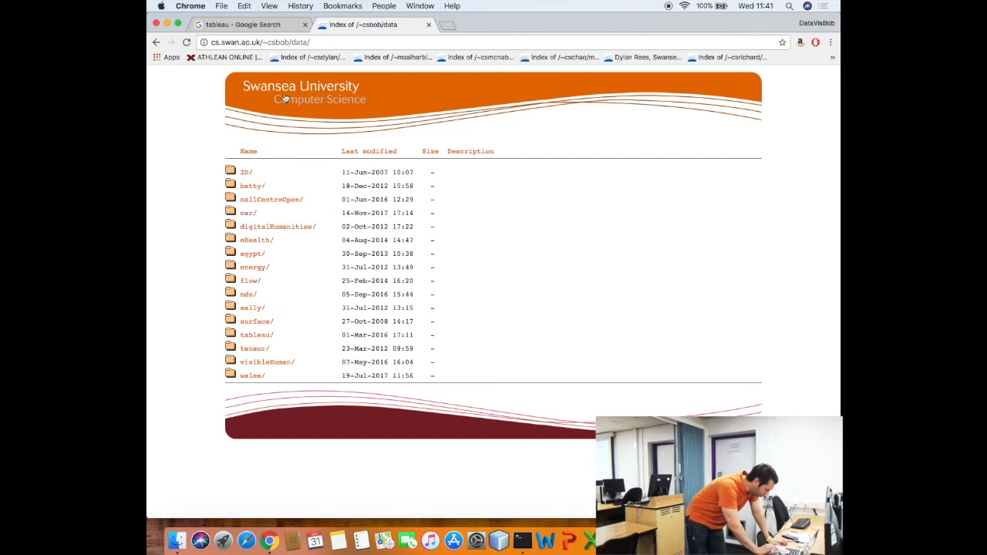
click(249, 214)
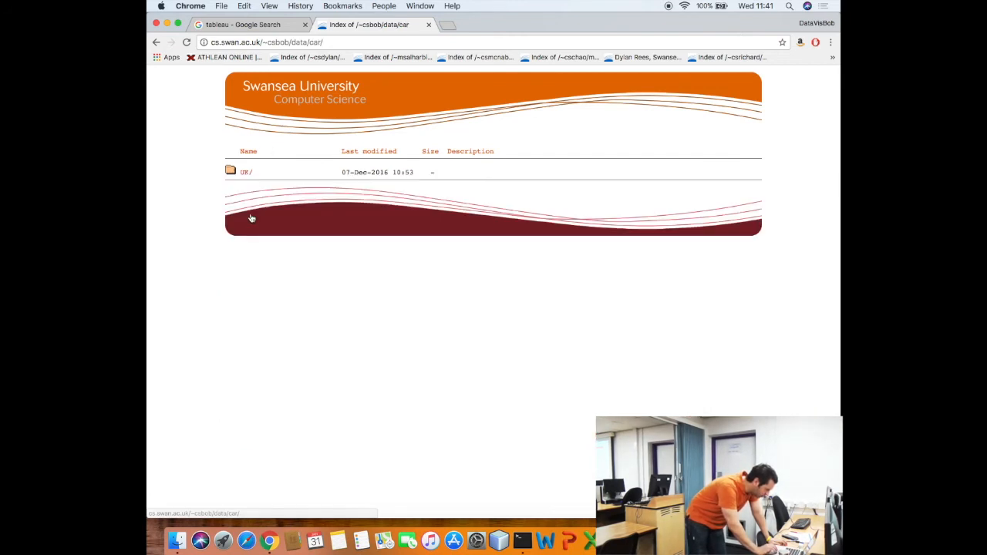
Open the car/UK listing with Accidents_2015.csv and the data guide, then switch to Finder
click(245, 174)
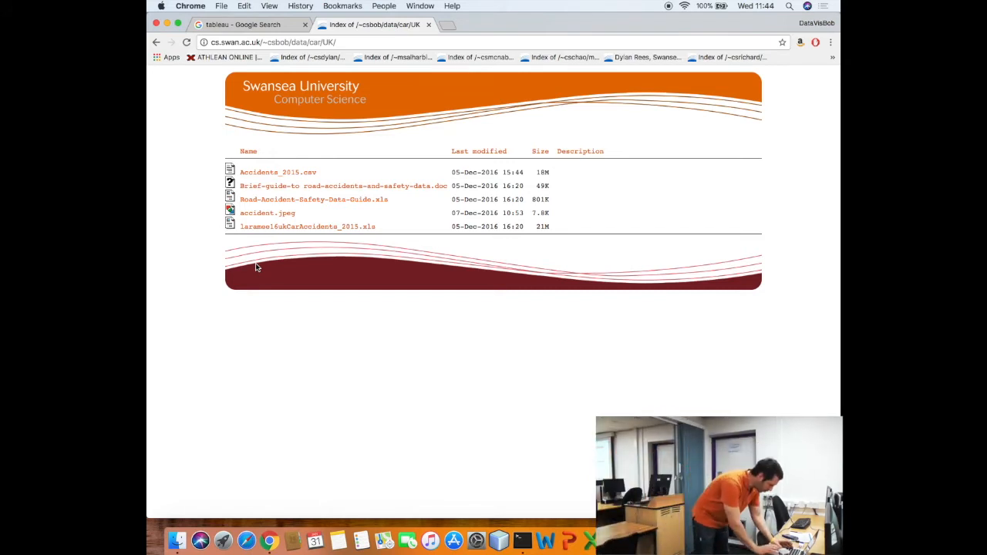
key(super+Tab)
key(super+Tab)
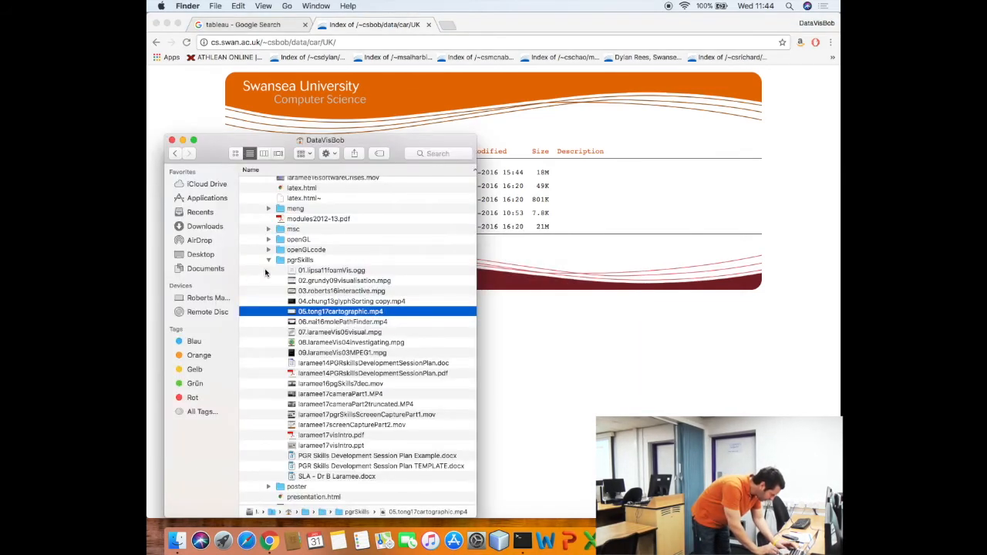
Collapse pgrSkills and teaching, then open data/car/Road-Accident-Safety-Data-Guide.xls in Excel
click(268, 261)
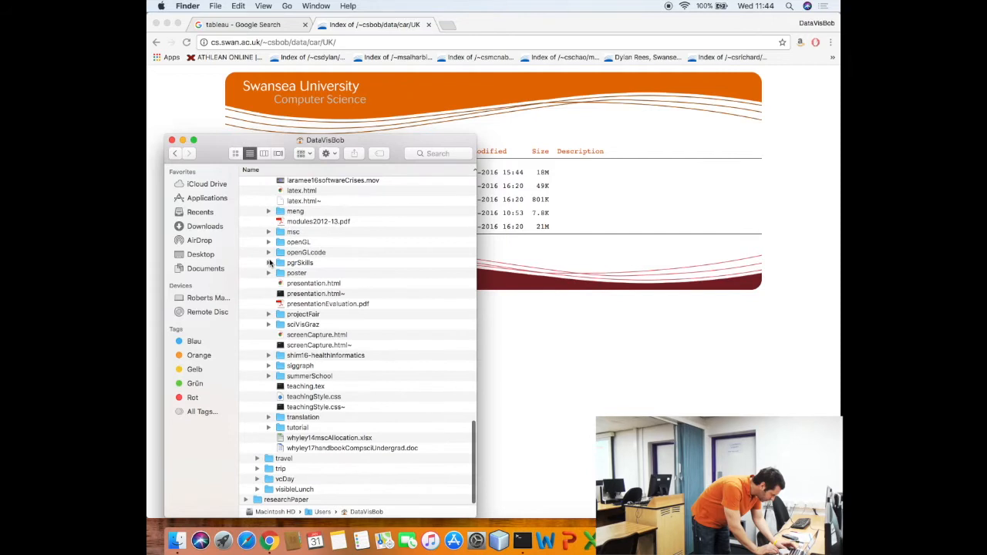
scroll(270, 263, up, 10)
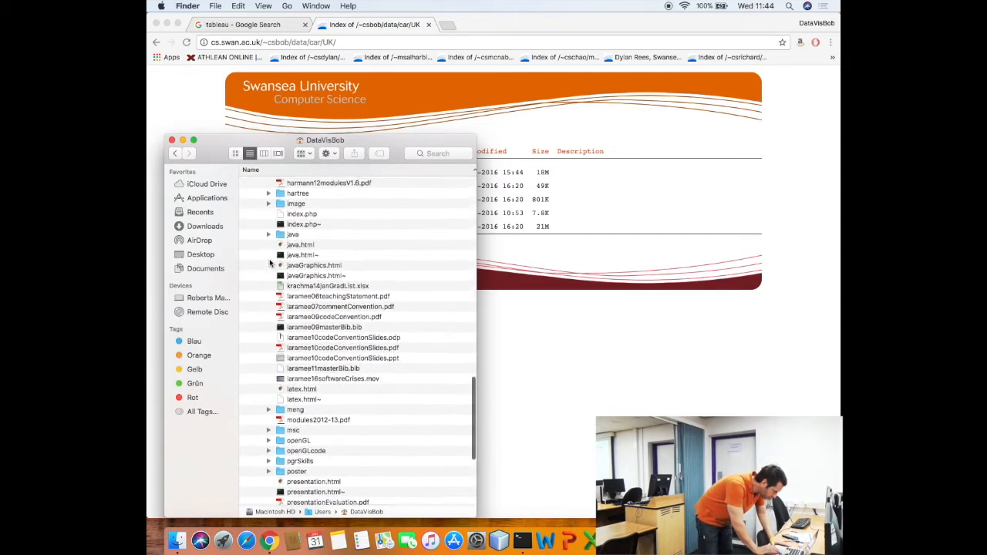
scroll(270, 263, up, 20)
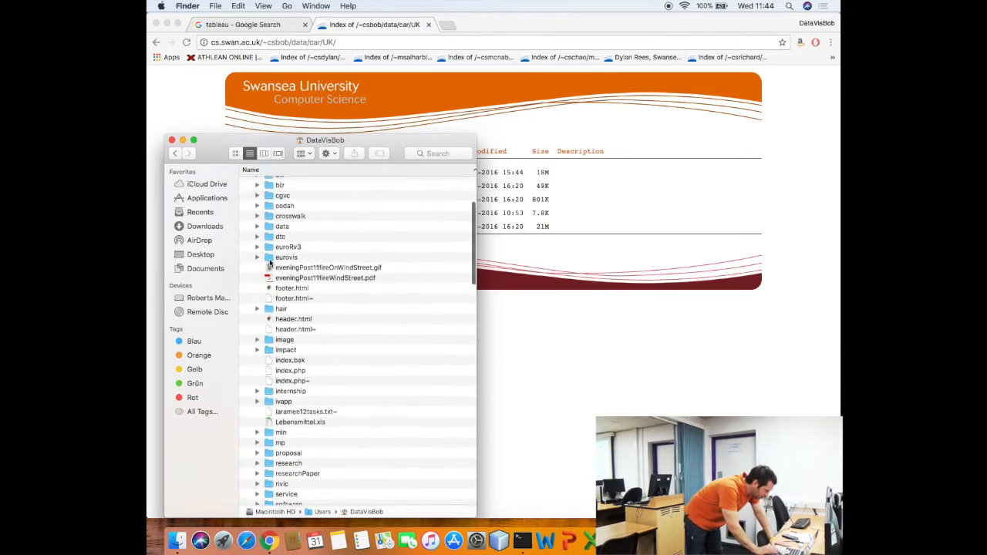
click(257, 385)
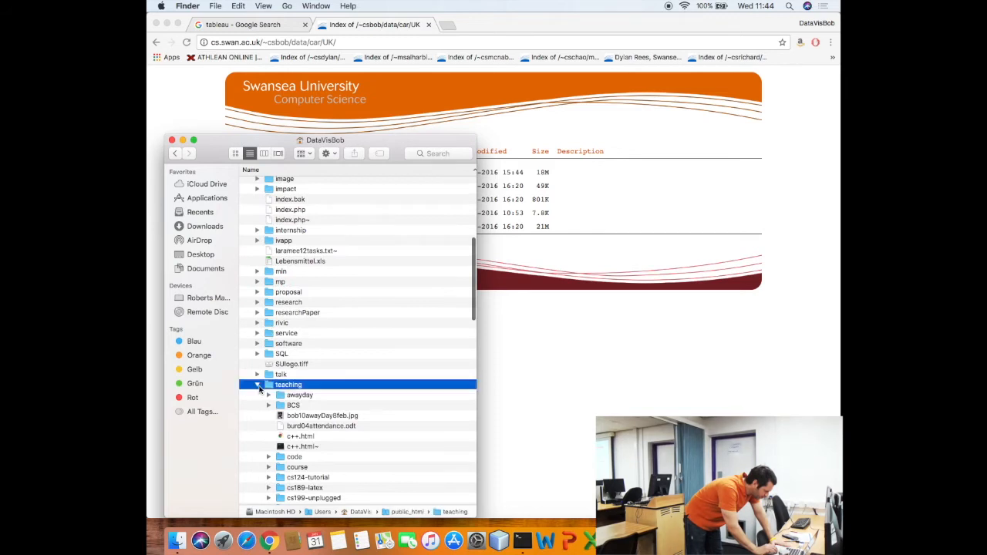
scroll(254, 285, up, 5)
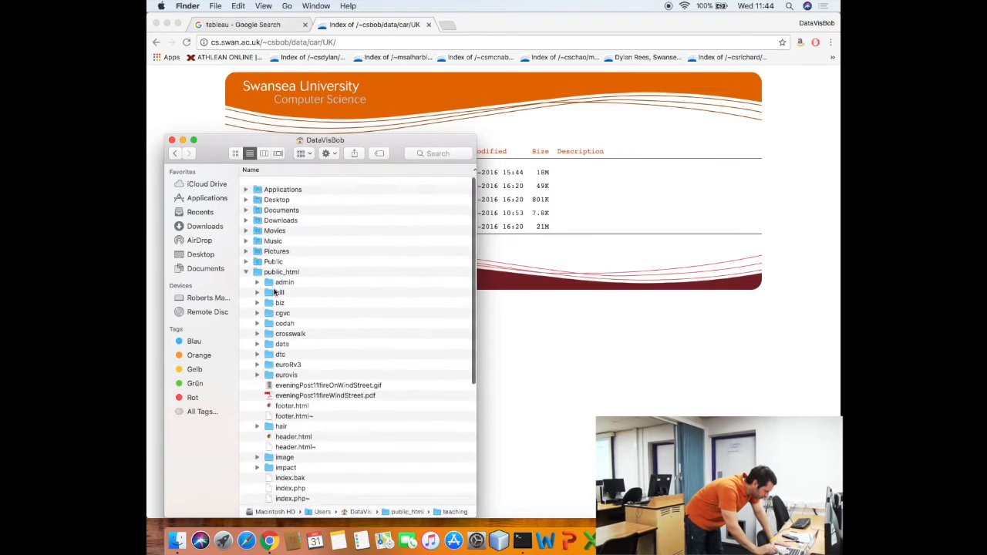
click(258, 337)
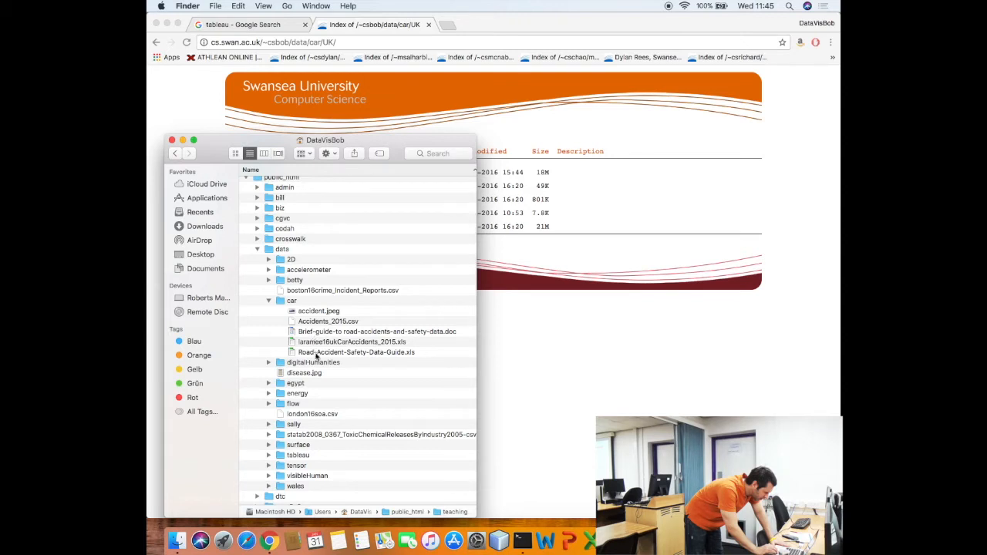
drag(317, 357, 315, 355)
double_click(316, 354)
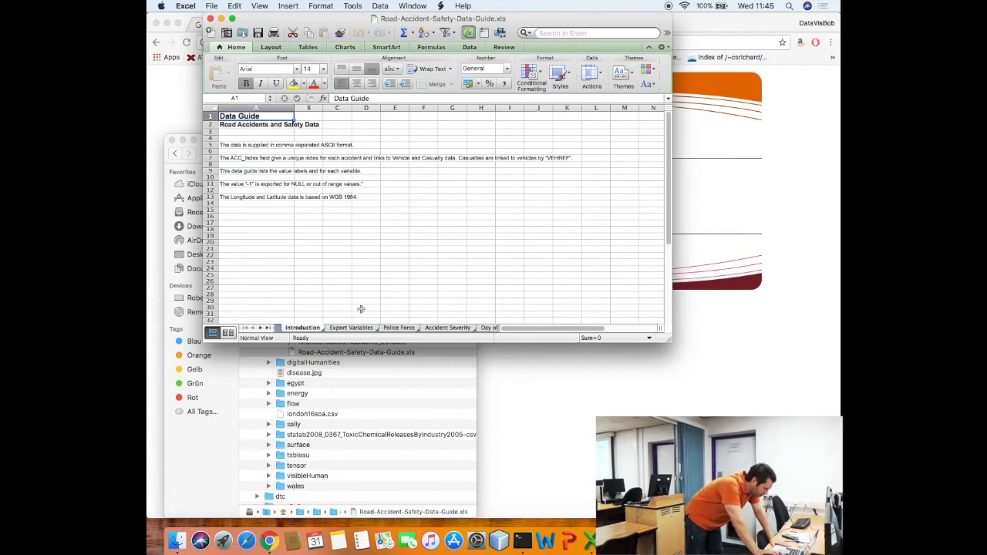
Read the data-format note, then view the guide's Export Variables sheet
key(Down)
key(Down)
key(Down)
key(Down)
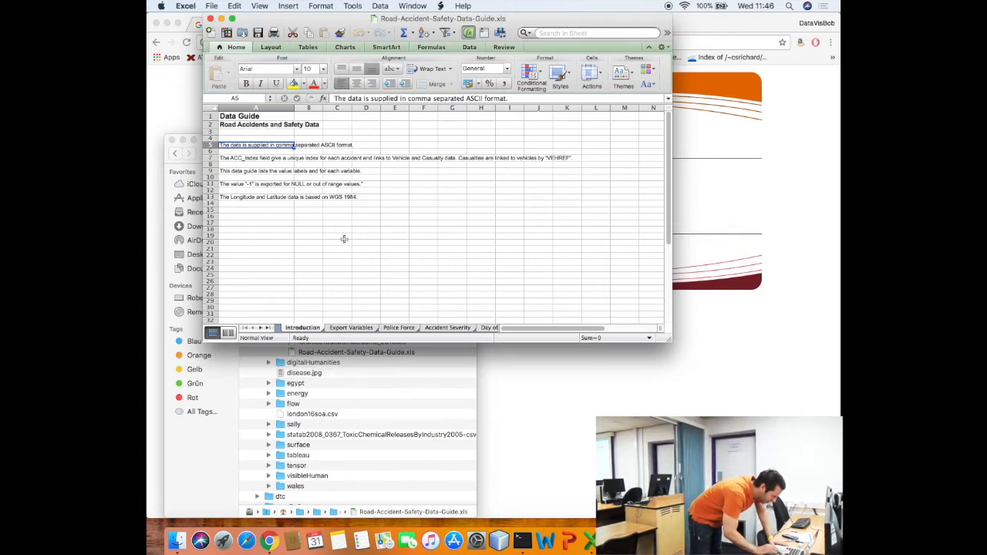
click(351, 328)
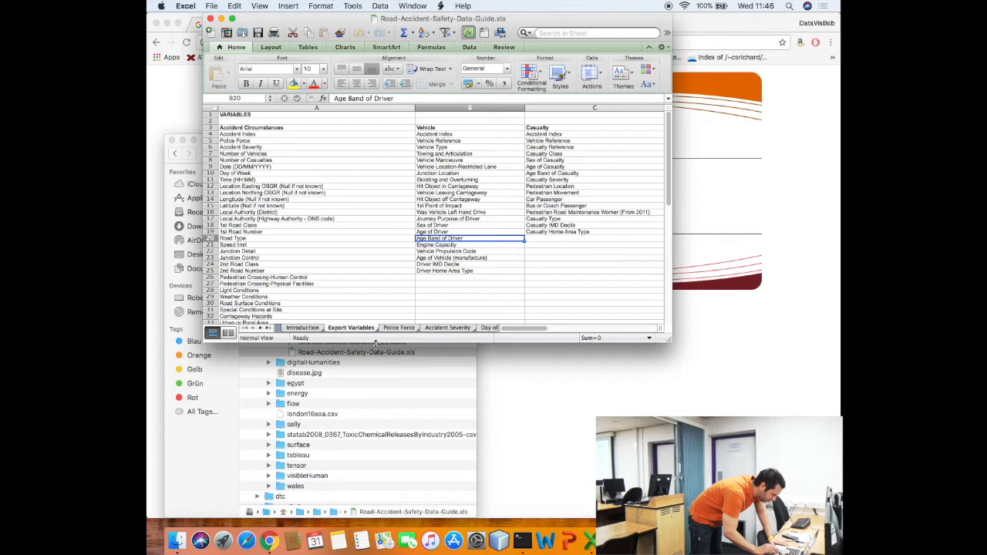
Enlarge the Excel window to show rows 33–42, then switch to the Police Force sheet
drag(375, 343, 390, 428)
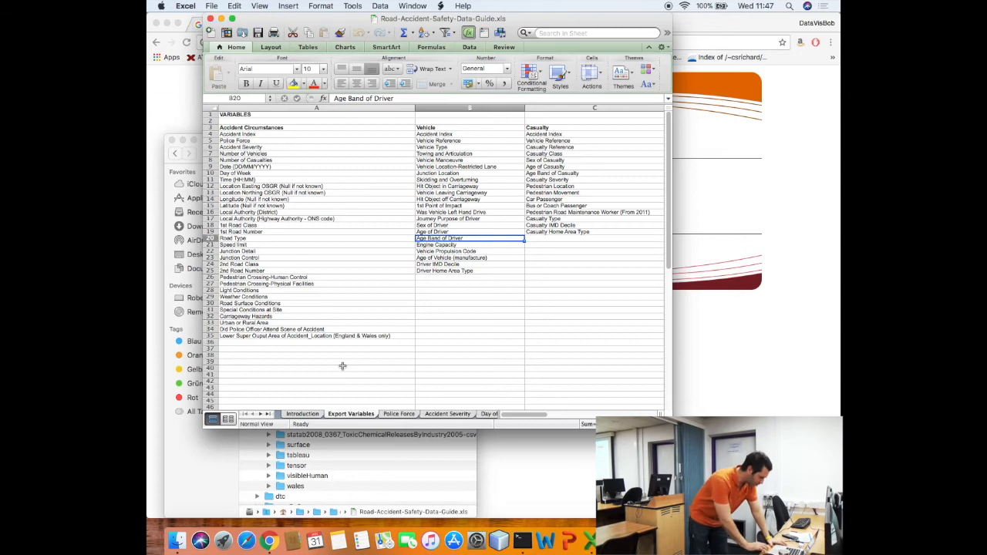
click(388, 415)
Widen the window and step through Accident Severity codes 1 Fatal, 2 Serious, 3 Slight
click(434, 417)
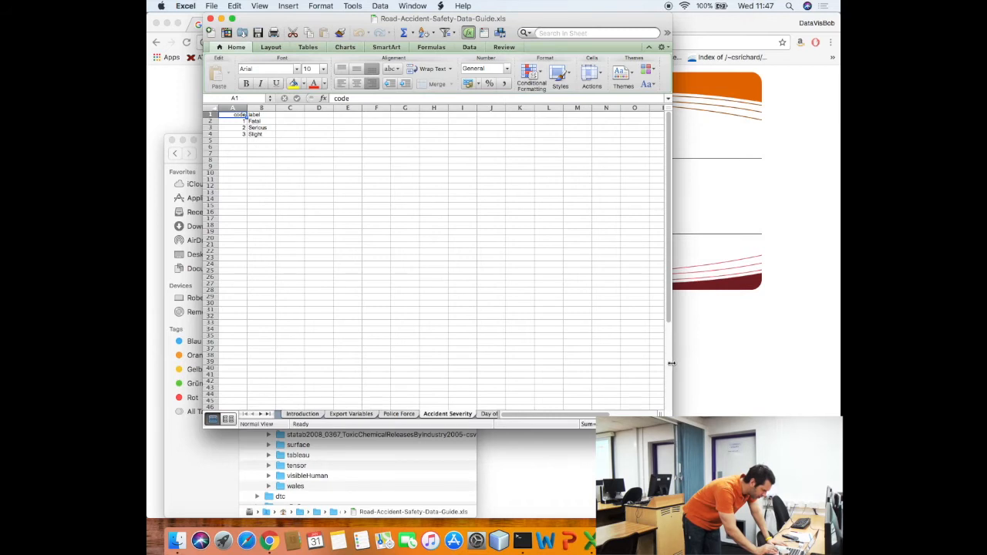
drag(672, 363, 752, 371)
key(Down)
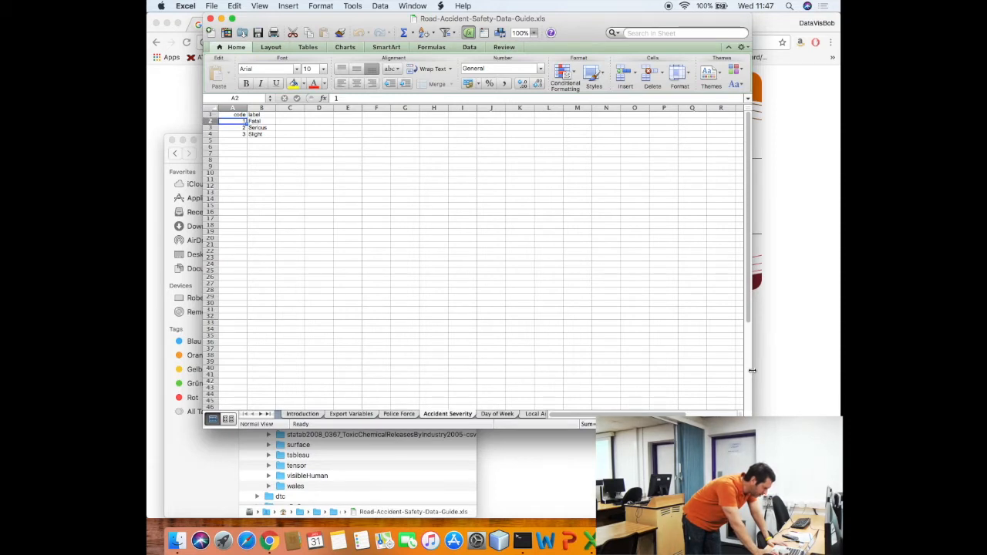
key(Down)
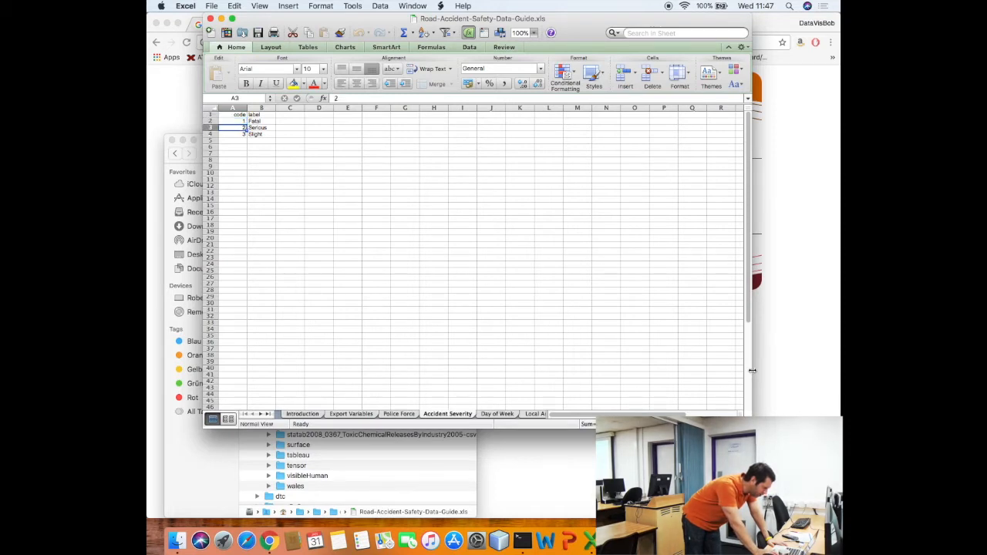
key(Down)
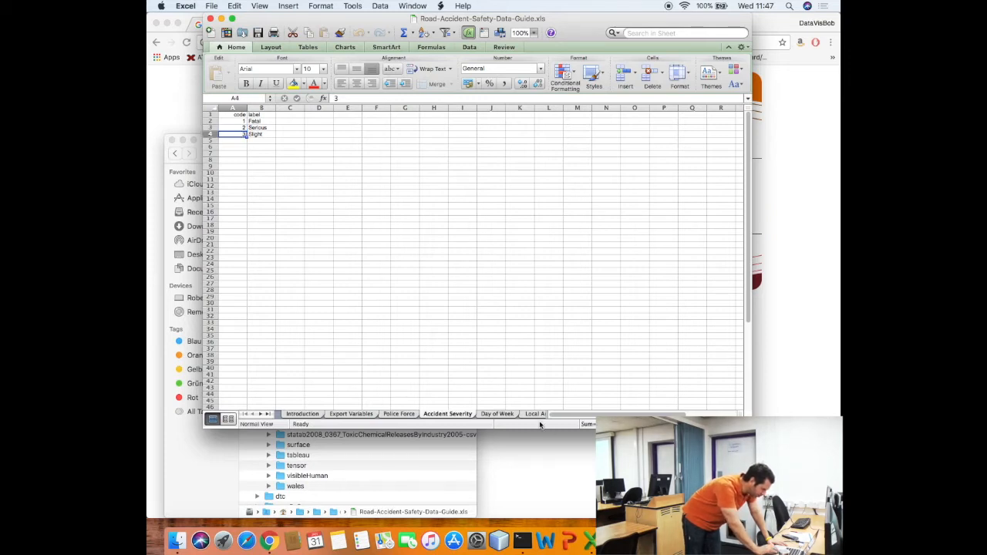
Check the Day of Week codes 1–7 (Sunday–Saturday), then bring Finder forward
click(495, 414)
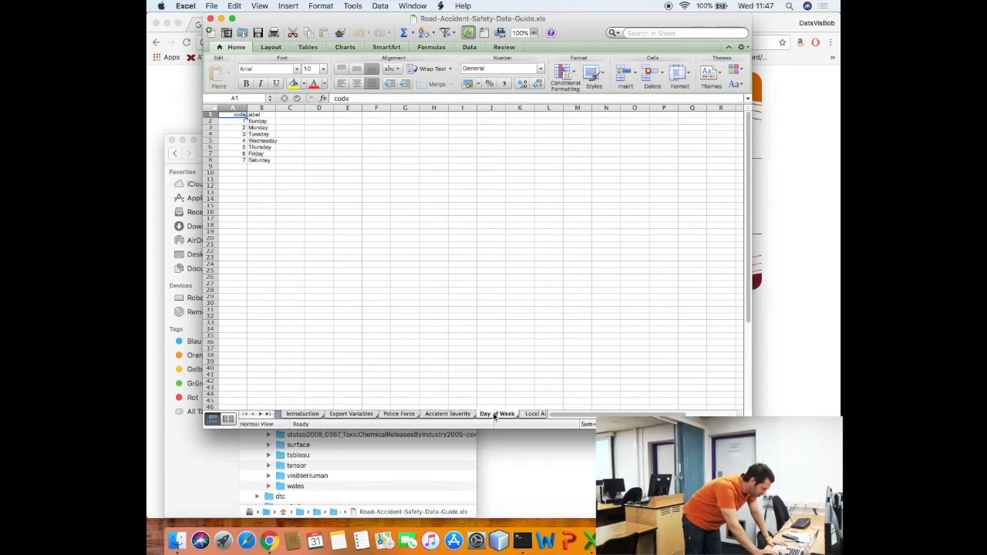
key(Down)
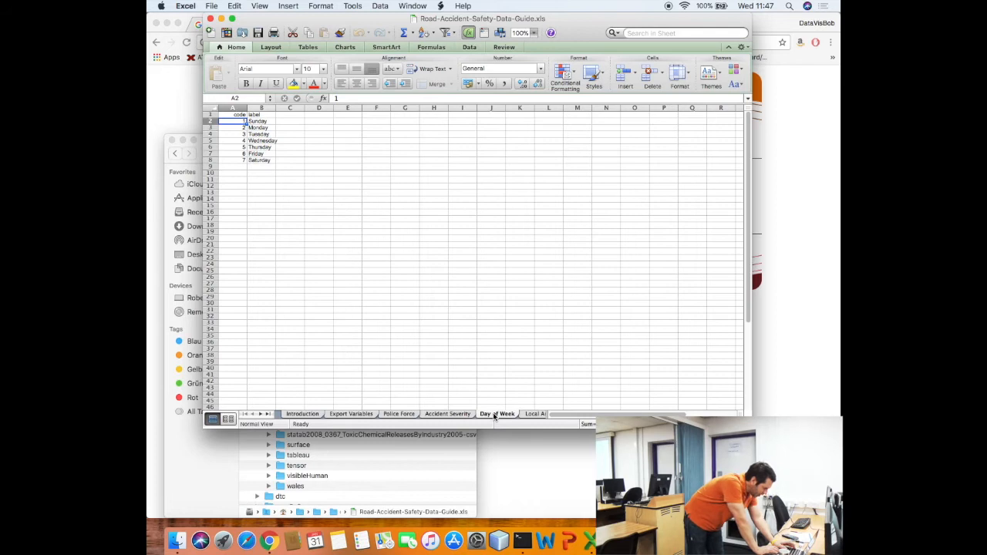
key(super+Tab)
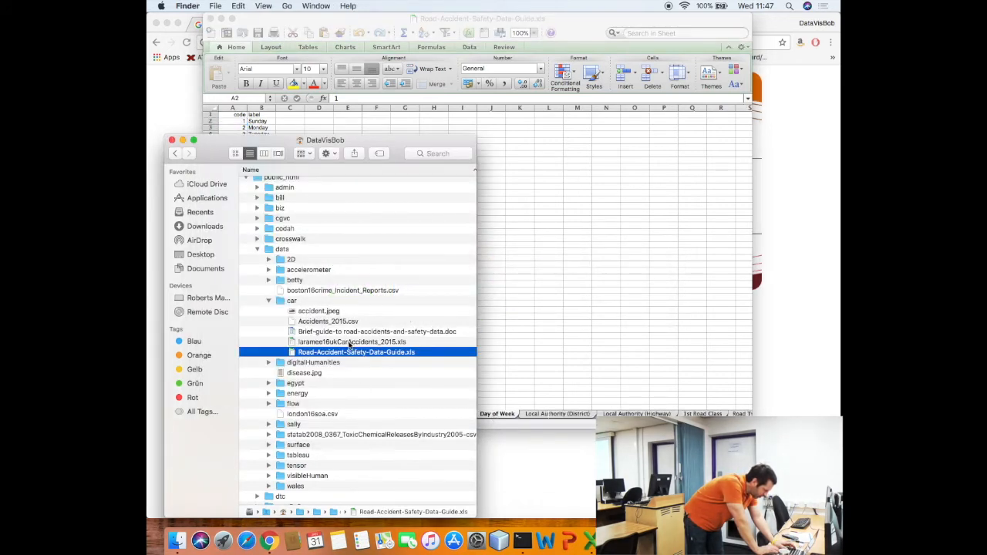
Open laramee16ukCarAccidents_2015.xls from the car folder in Excel
double_click(350, 342)
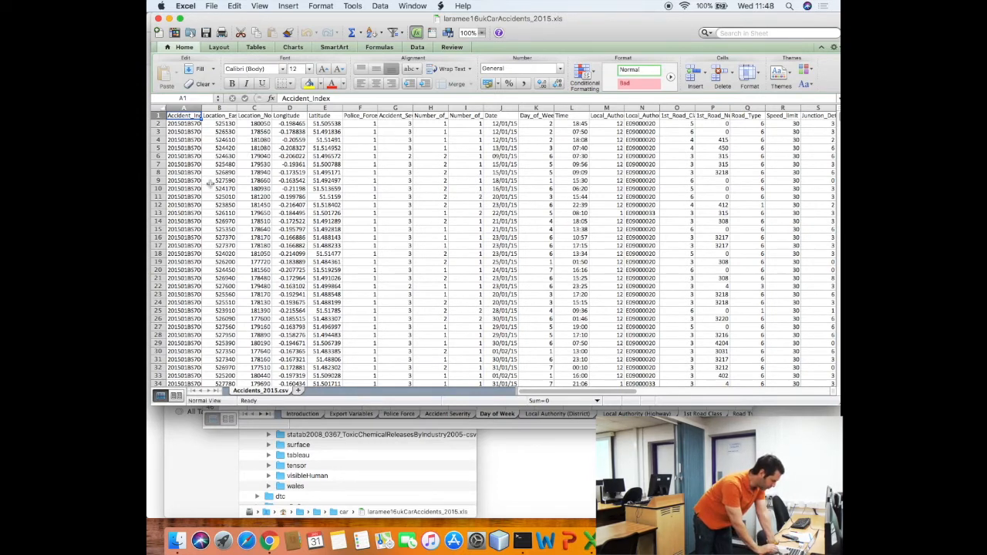
Autofit the Accident_Index column and review headers from Location_Easting_OSGR to Accident_Severity
click(202, 109)
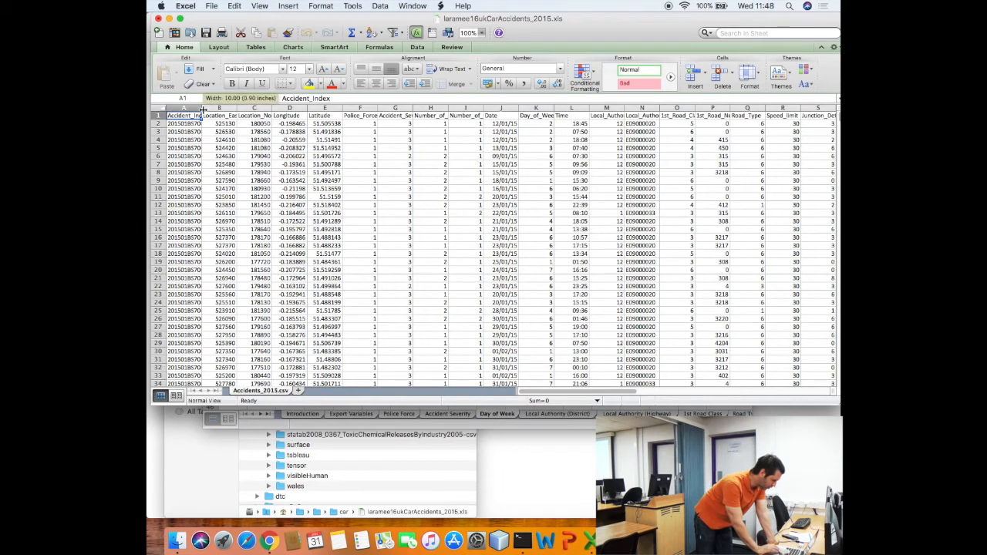
double_click(202, 109)
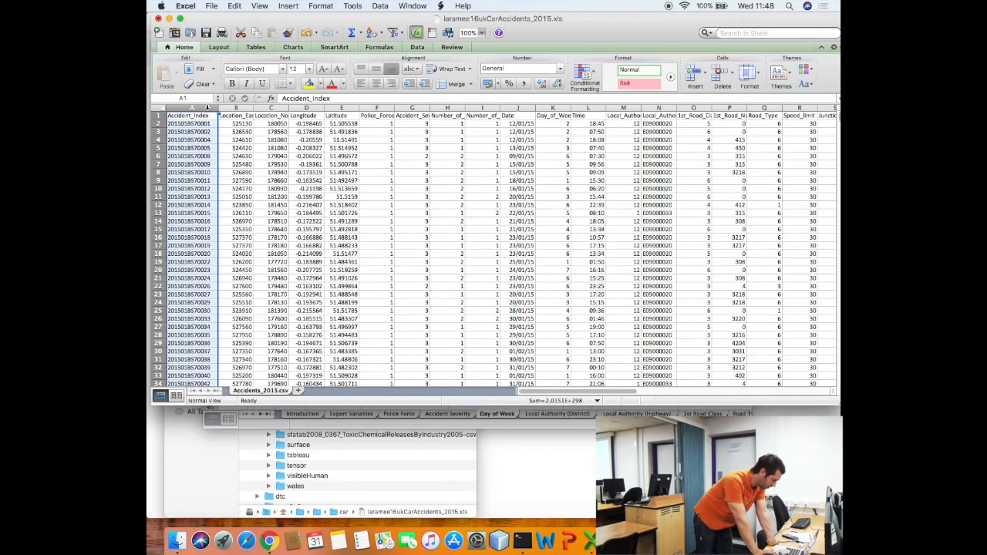
key(Right)
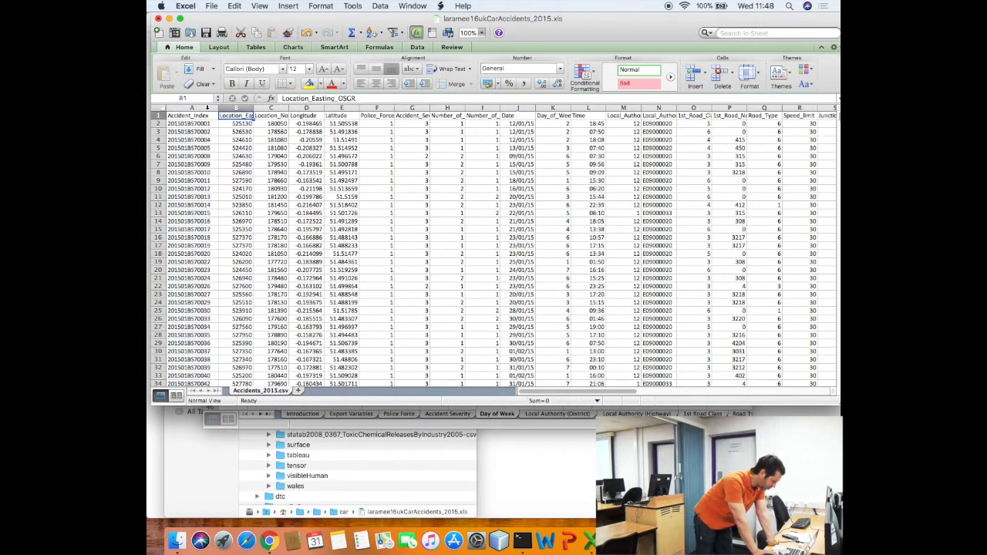
key(Right)
key(Right)
key(Right)
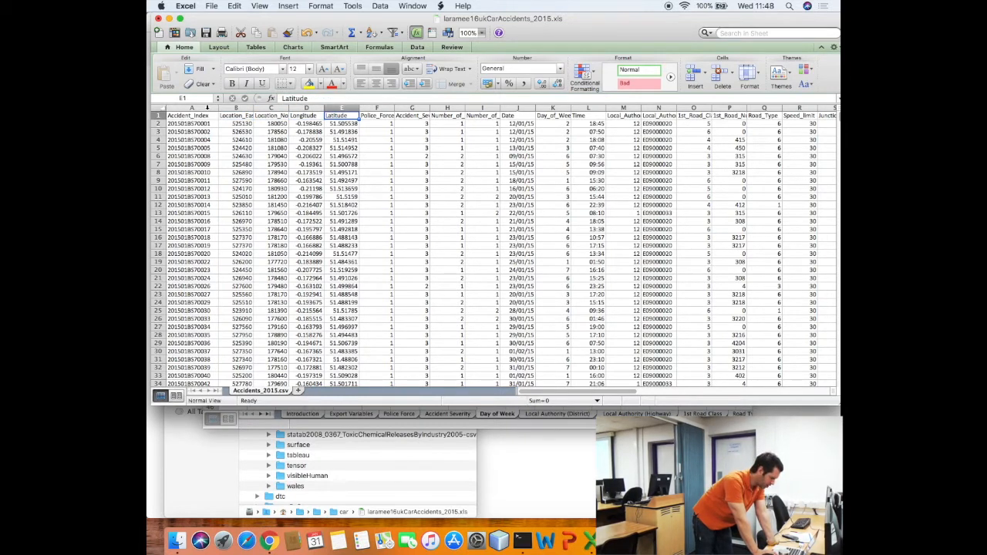
key(Right)
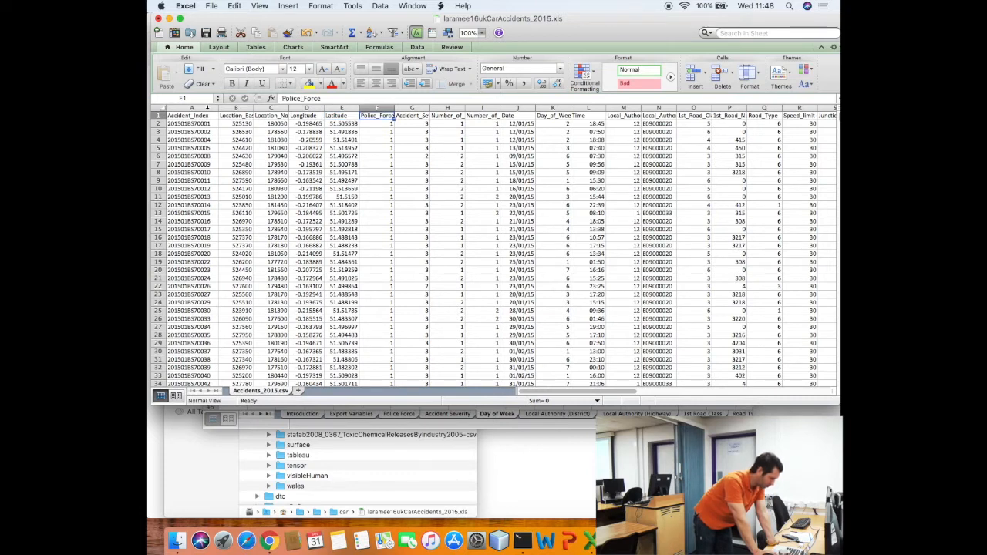
key(Right)
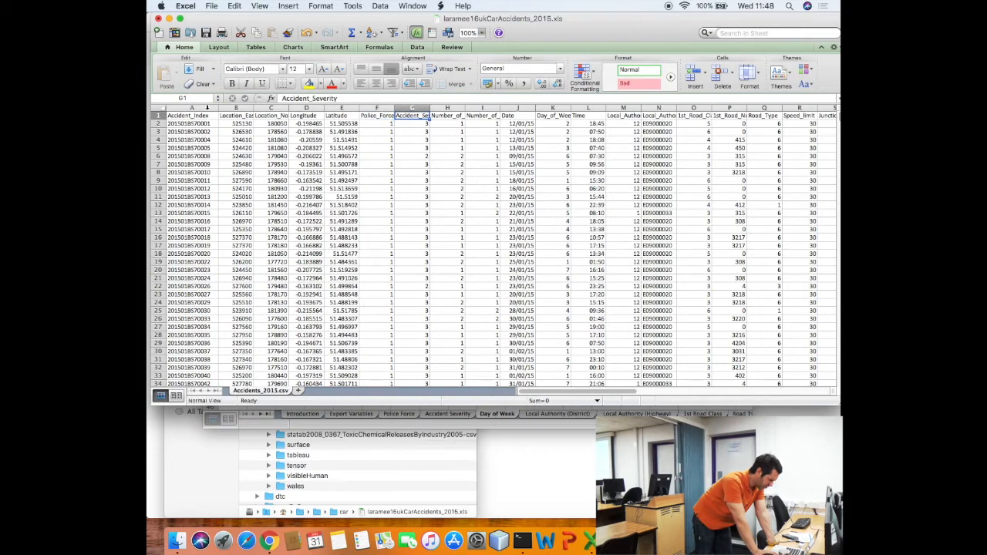
Review the remaining headers from Number_of_Vehicles through to LSOA_of_Accident_Location
key(Right)
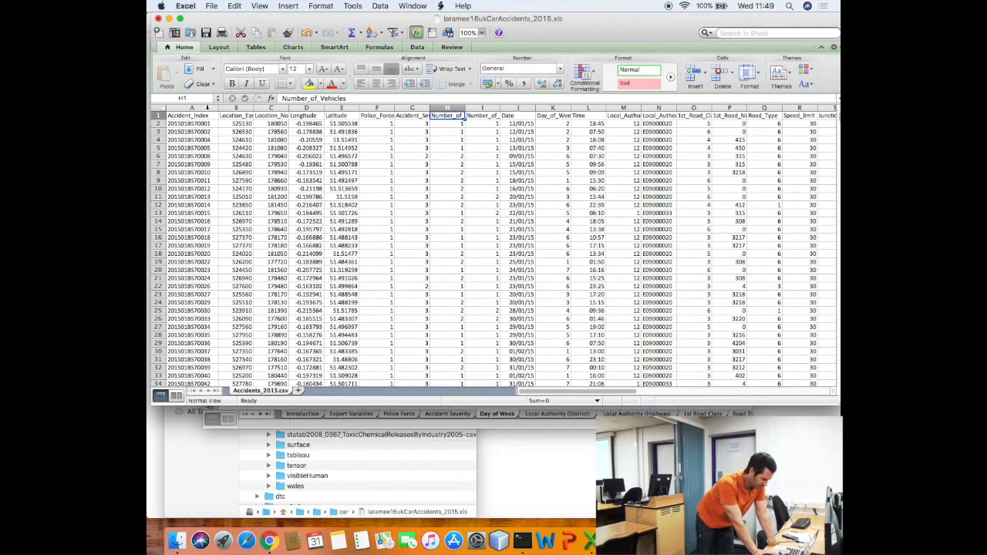
key(Right)
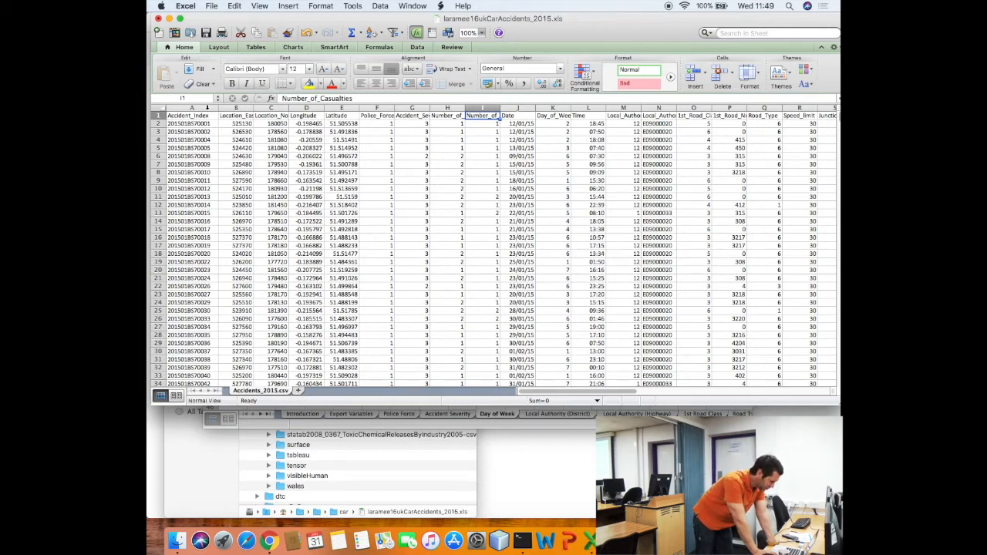
key(Right)
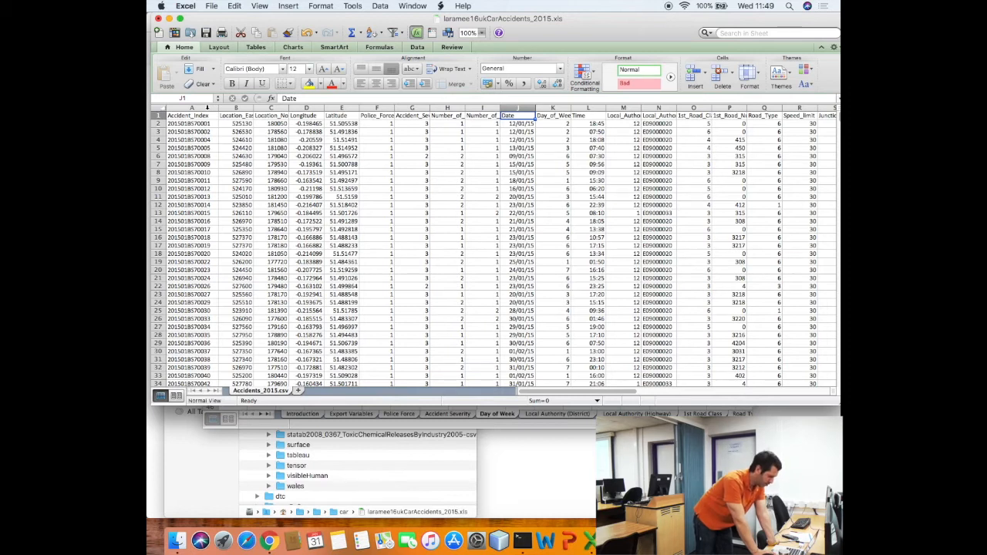
key(Right)
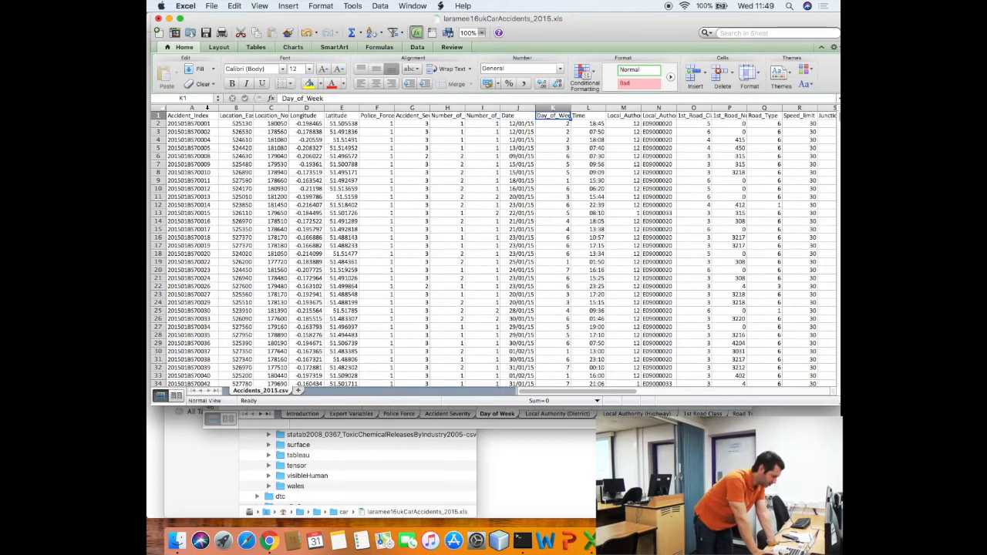
key(Right)
key(Right)
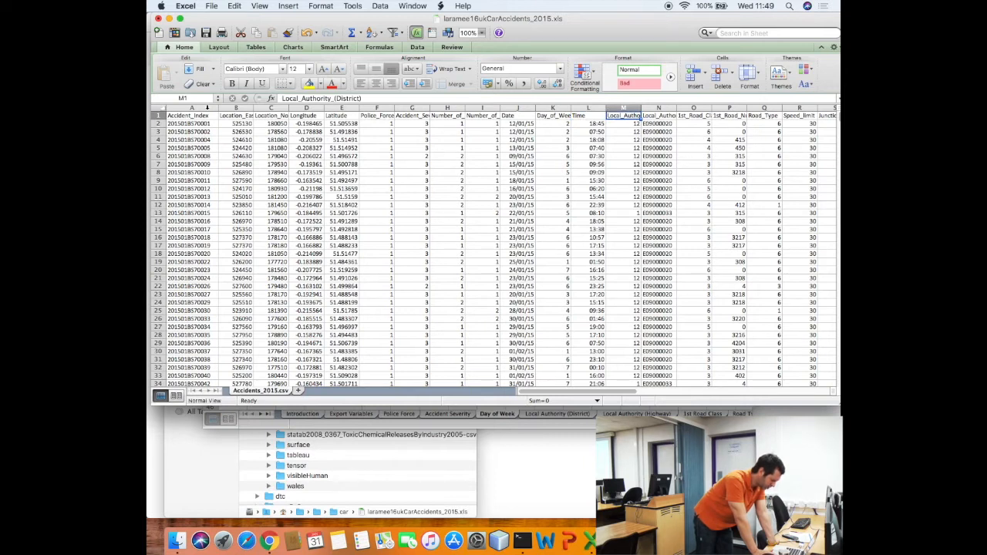
key(Right)
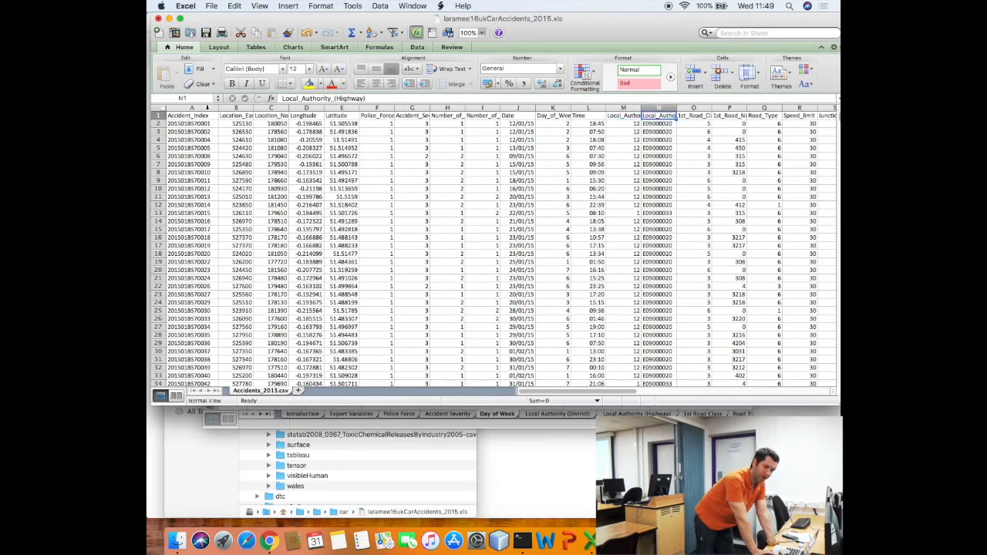
key(Right)
key(Right)
key(Right)
key(Right)
key(Right)
key(Right)
key(Right)
key(Right)
key(Right)
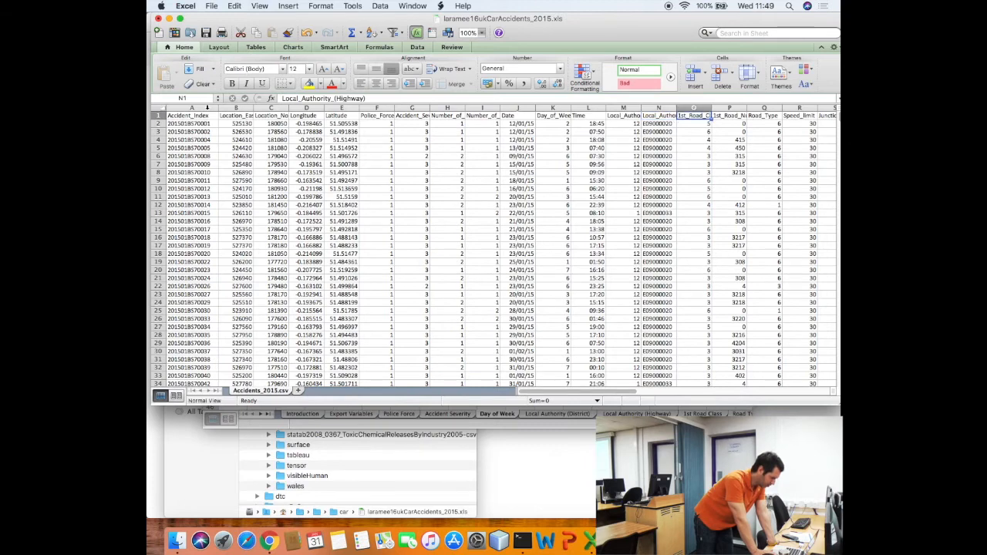
key(Right)
key(Right)
key(Right)
key(Right)
key(Right)
key(Right)
key(Right)
key(Right)
key(Right)
key(Right)
key(Right)
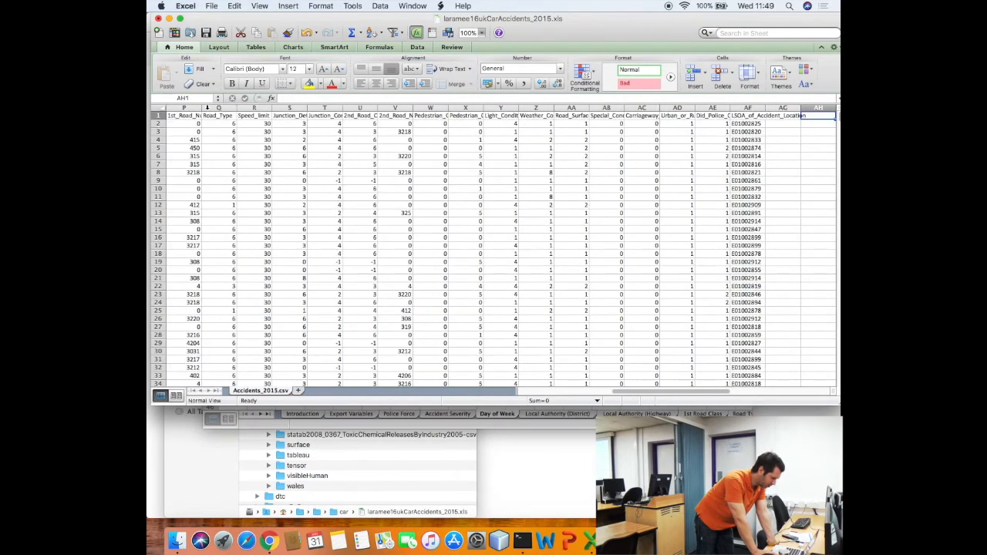
key(Right)
key(Left)
key(Left)
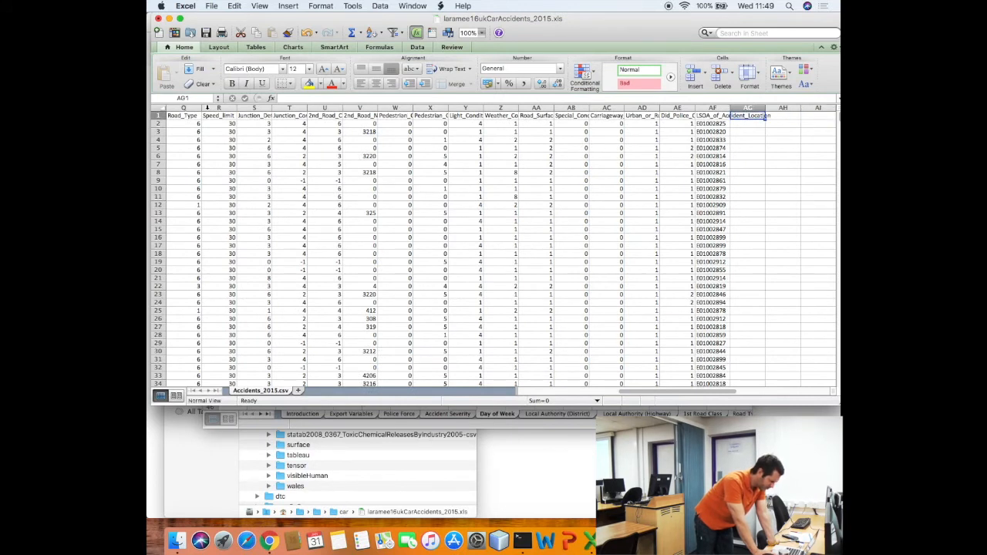
key(Left)
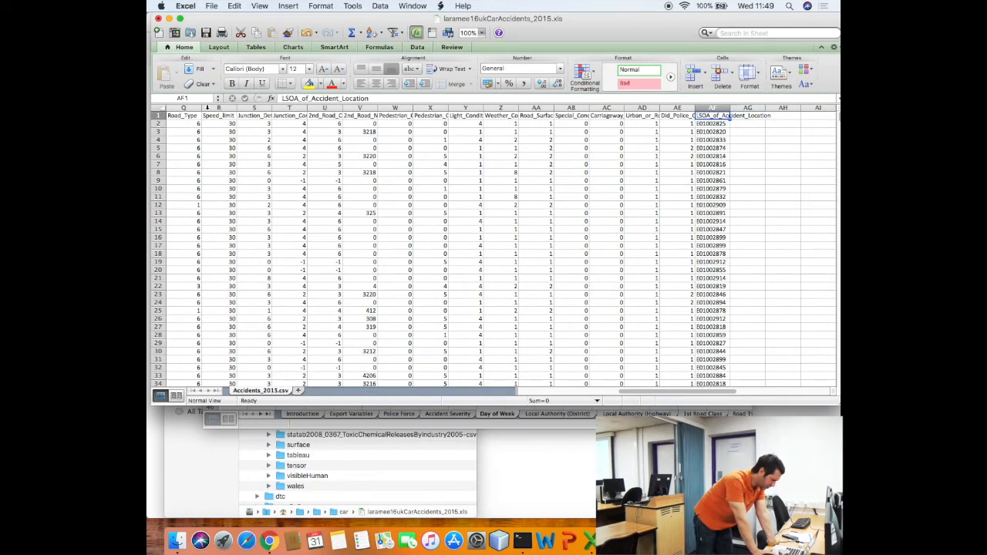
key(Left)
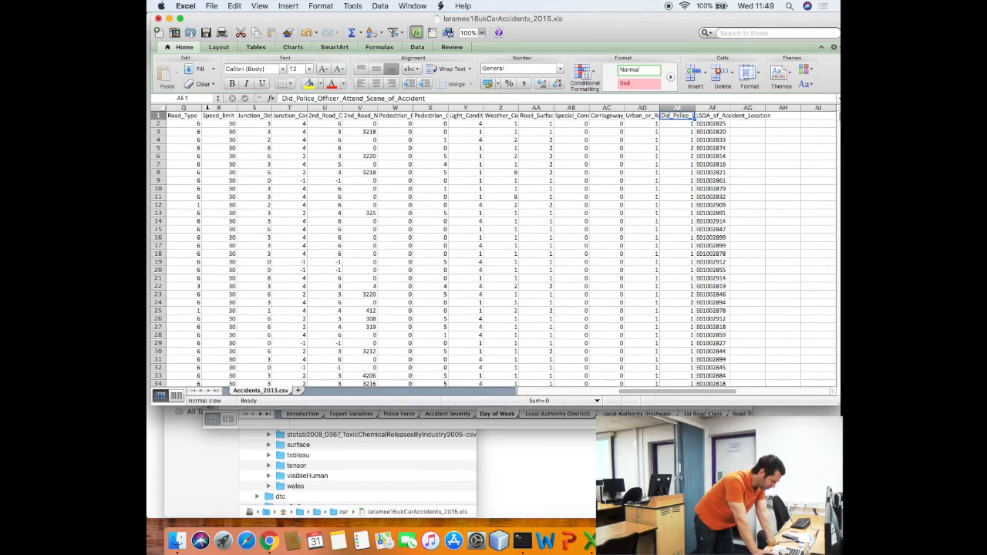
key(Left)
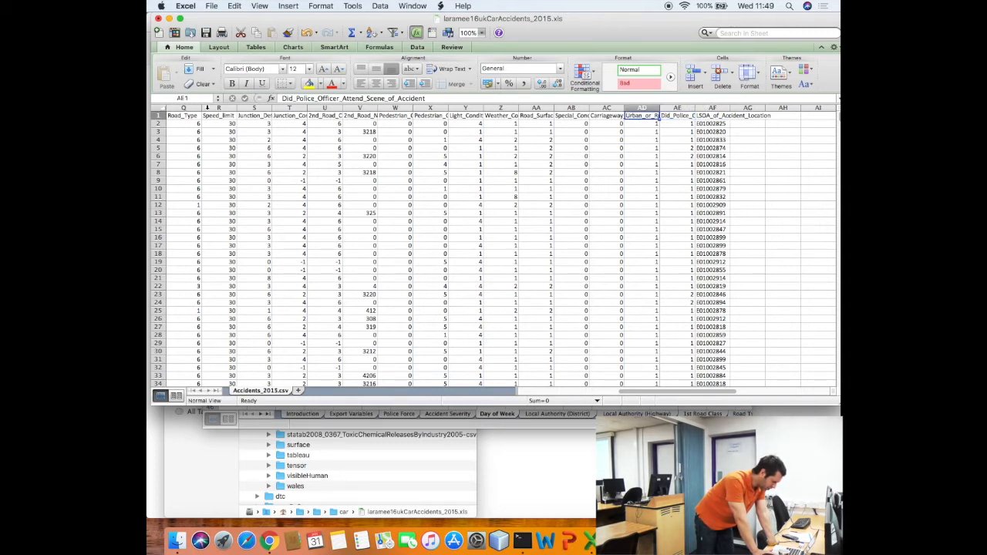
key(Left)
key(Right)
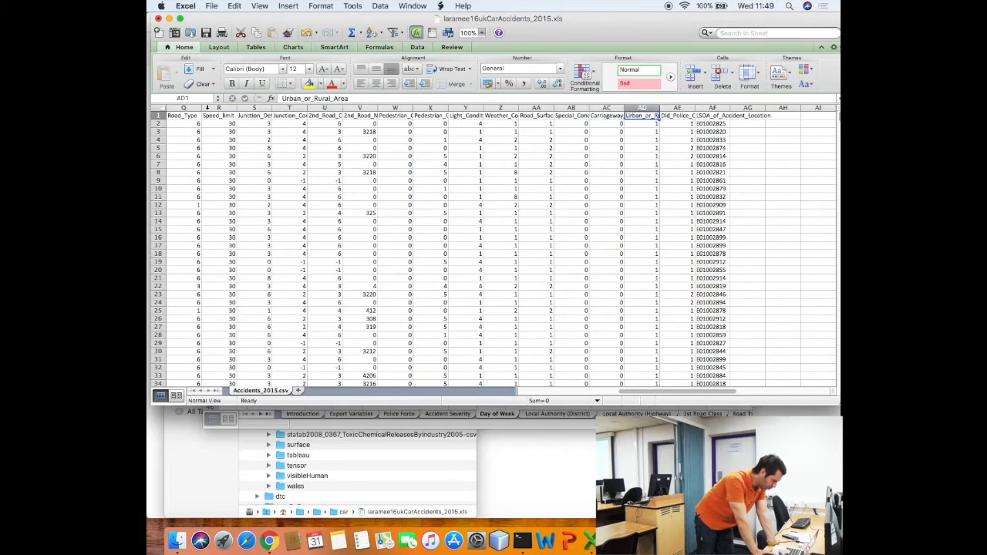
key(Left)
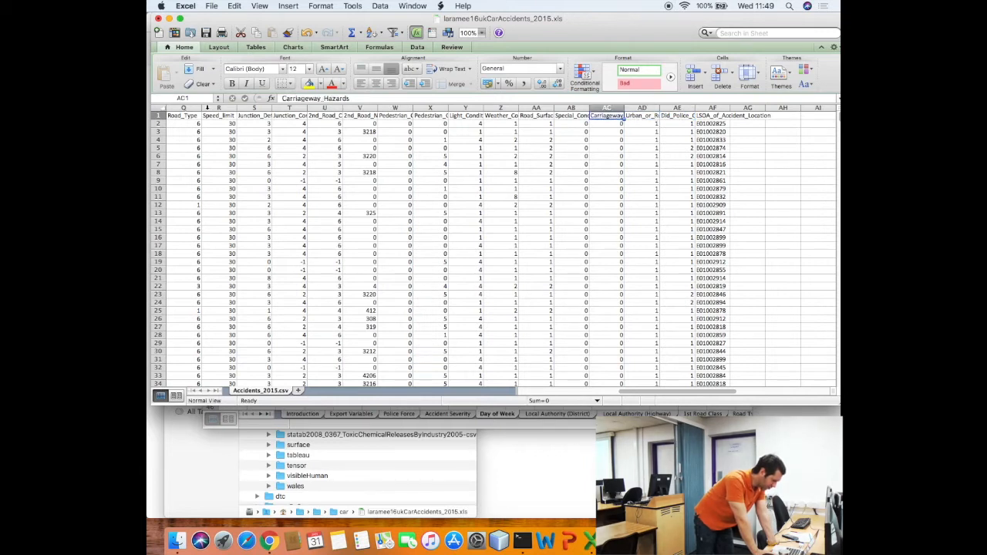
key(Left)
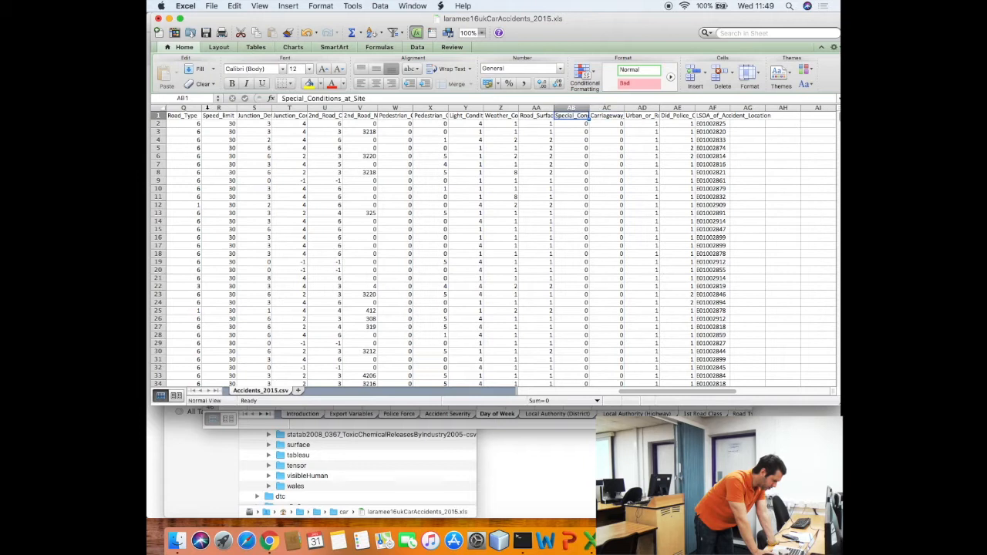
key(Left)
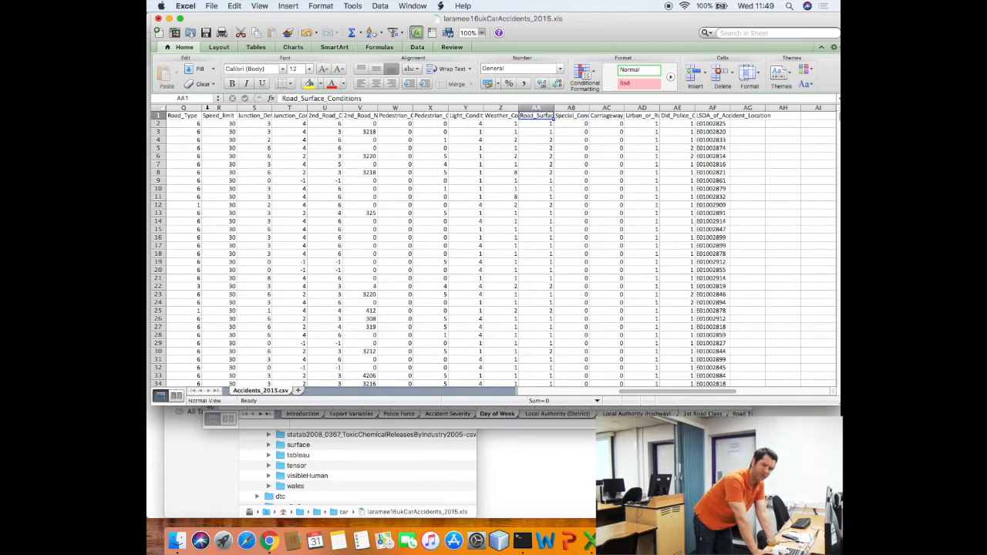
key(Left)
key(Left)
key(Left)
key(Left)
key(Left)
key(Left)
key(Left)
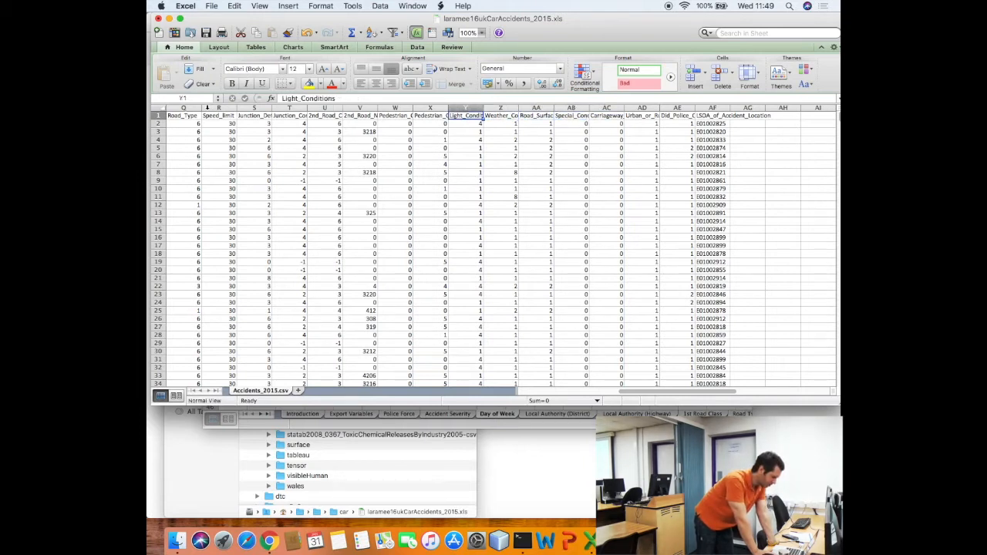
key(Left)
key(Left)
key(Left)
key(Left)
key(Left)
key(Left)
key(Left)
key(Left)
key(Left)
key(Left)
key(Left)
key(Left)
key(Left)
key(Left)
key(Left)
key(Left)
key(Left)
key(Left)
key(Left)
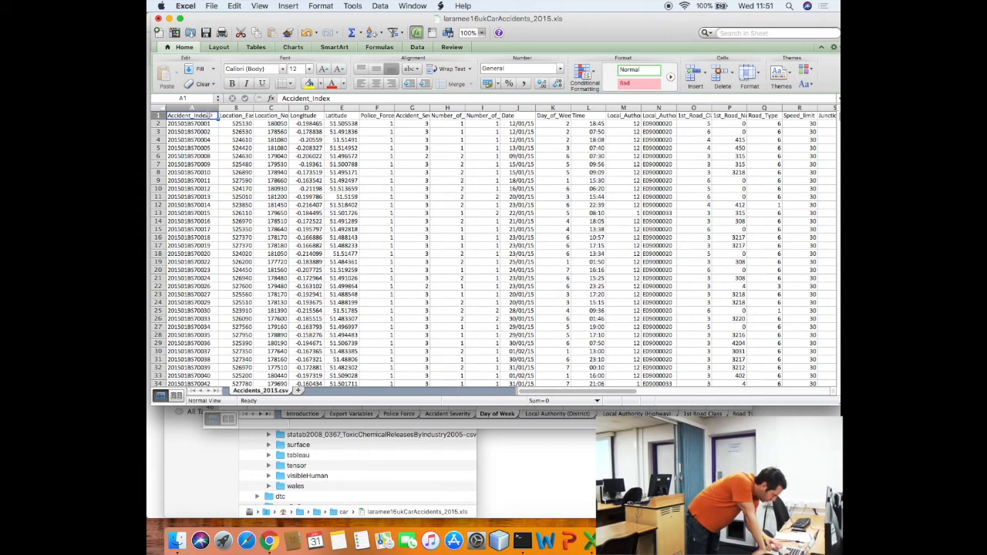
Close laramee16ukCarAccidents_2015.xls without saving, then compare the Accident Severity and Day of Week codes
click(158, 17)
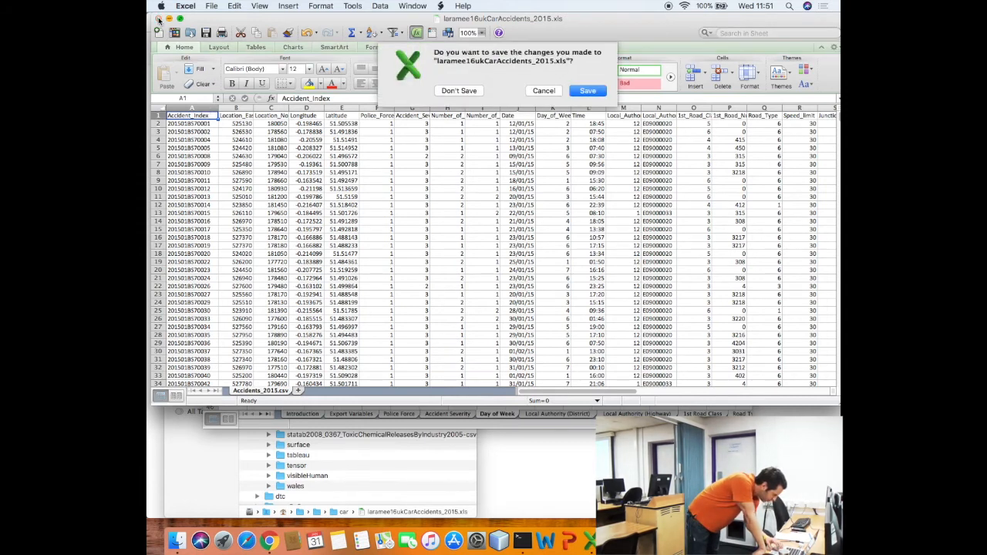
click(451, 91)
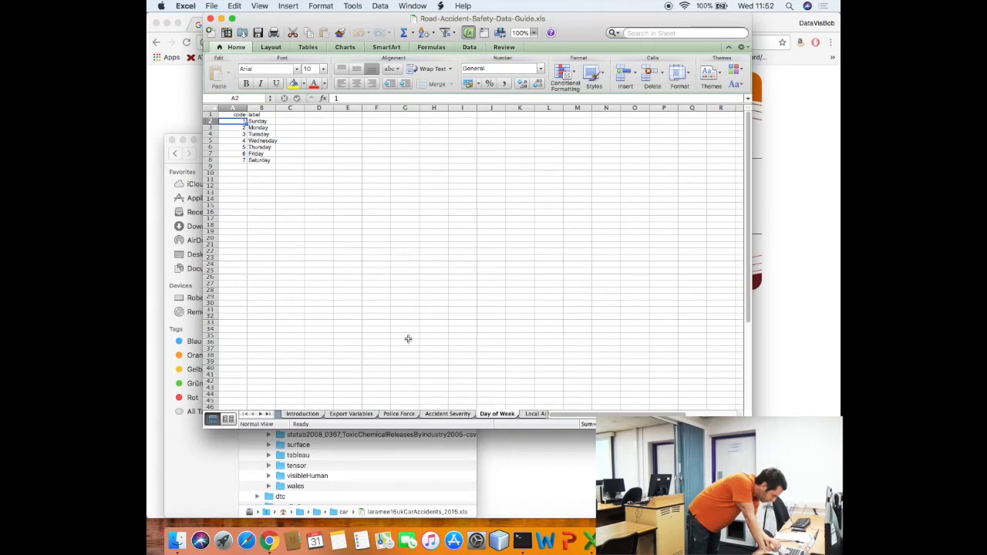
click(458, 418)
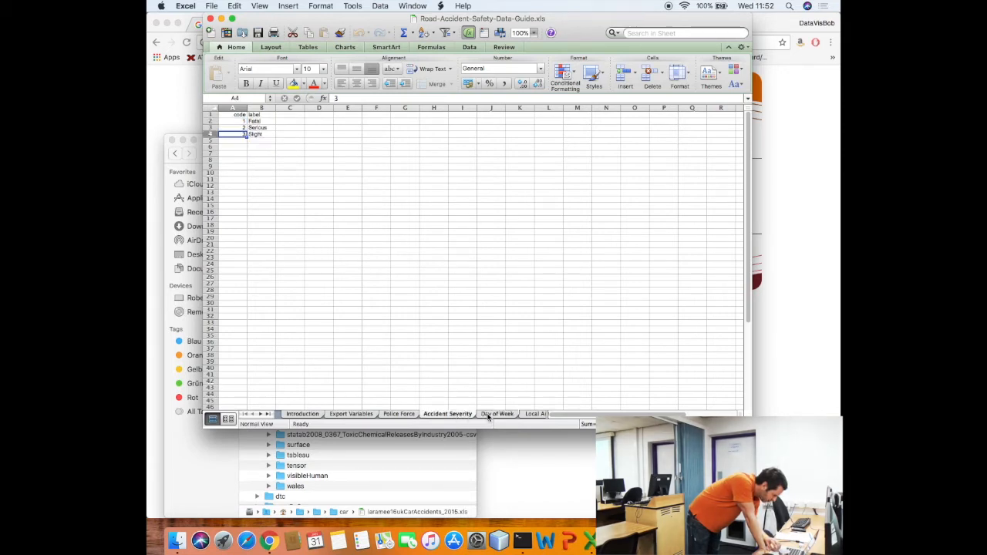
click(489, 416)
click(461, 416)
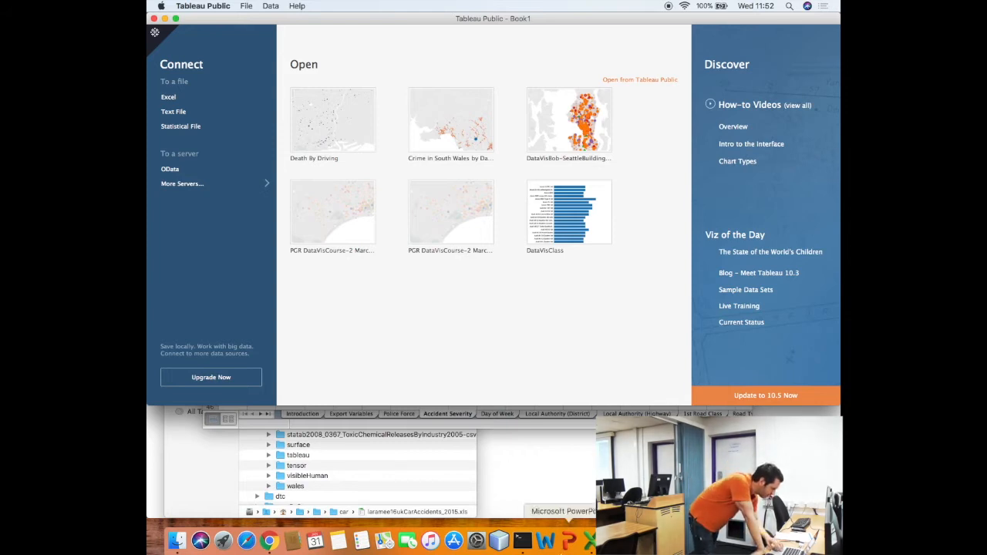
Connect to Accidents_2015.csv in the car folder as a text-file data source
click(175, 113)
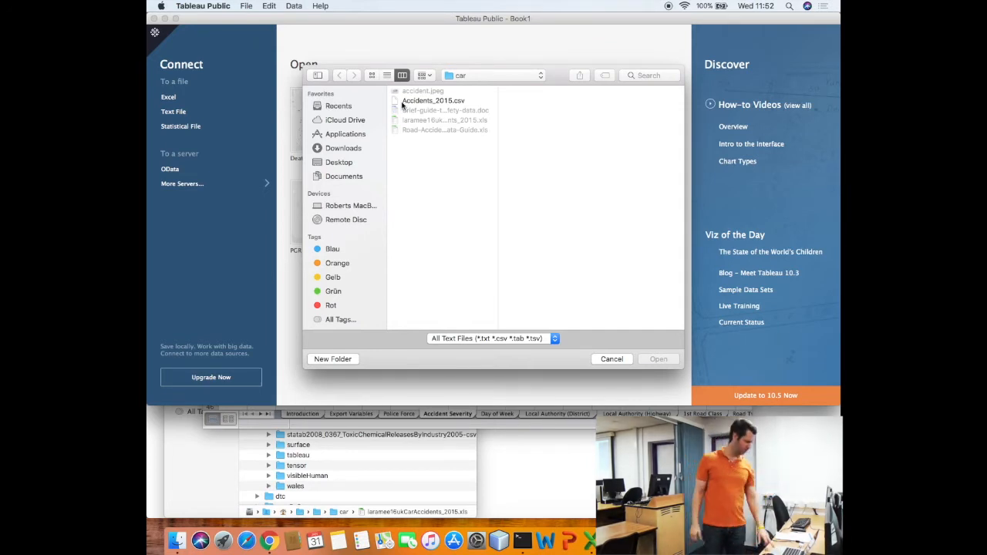
click(432, 101)
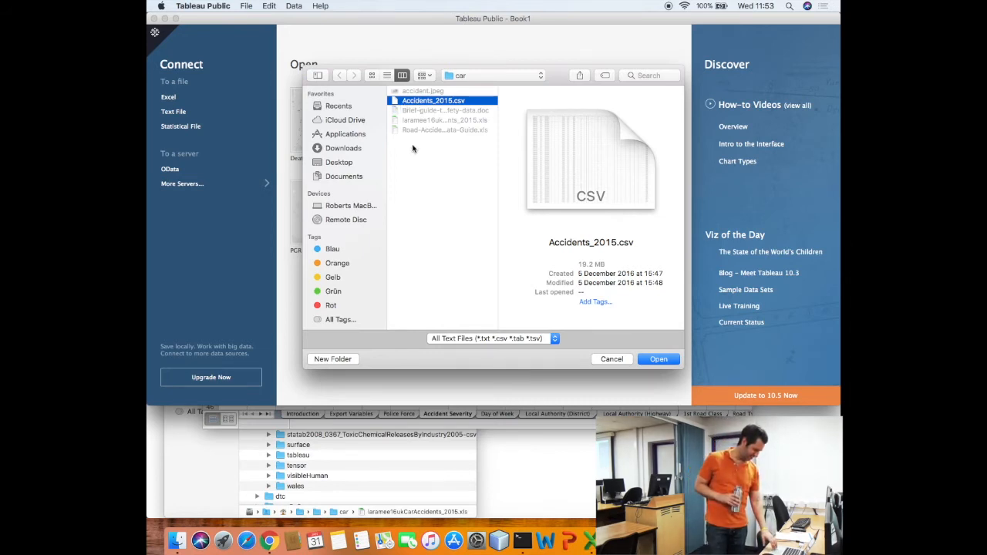
click(658, 359)
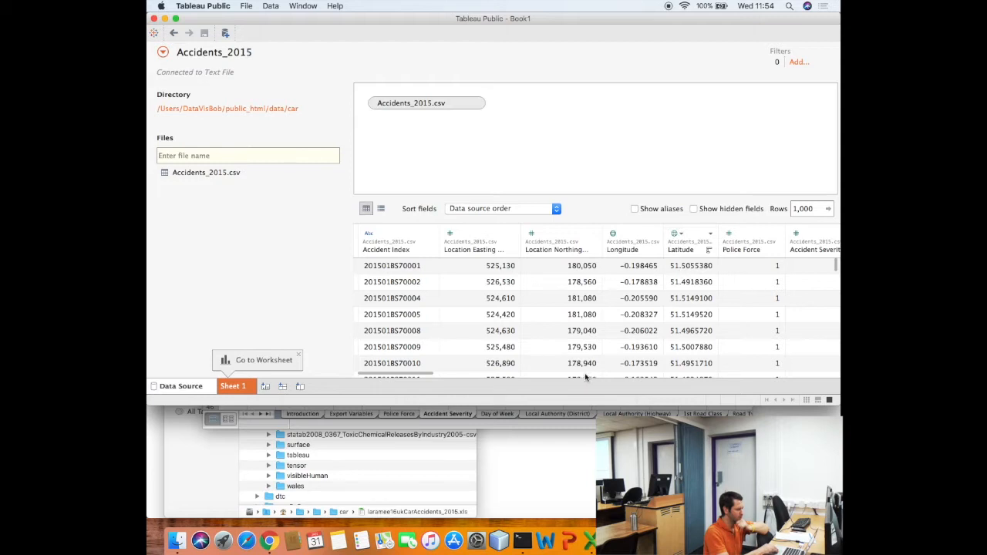
Review the Accidents_2015 columns and show the data type choices for Day of Week
scroll(590, 372, right, 5)
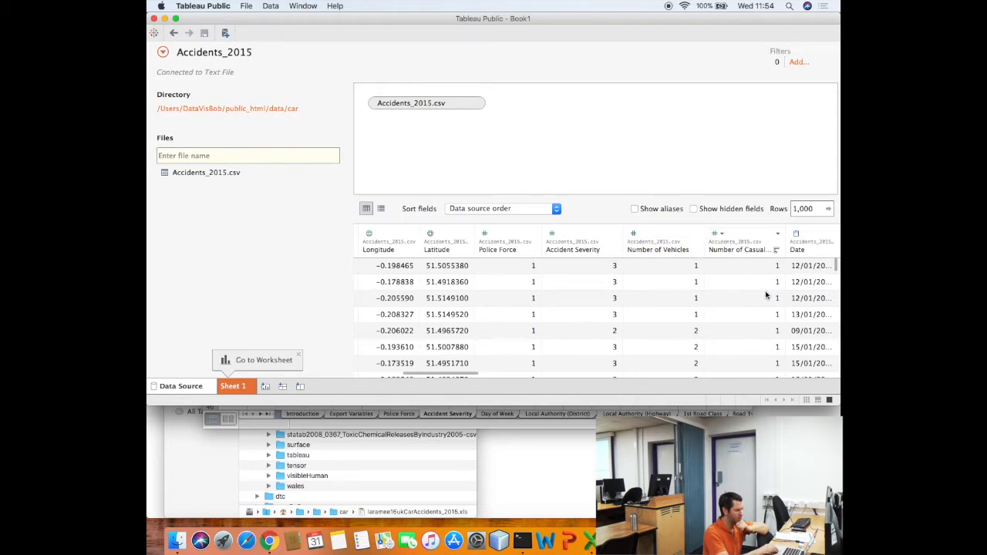
scroll(766, 263, right, 10)
scroll(766, 260, left, 10)
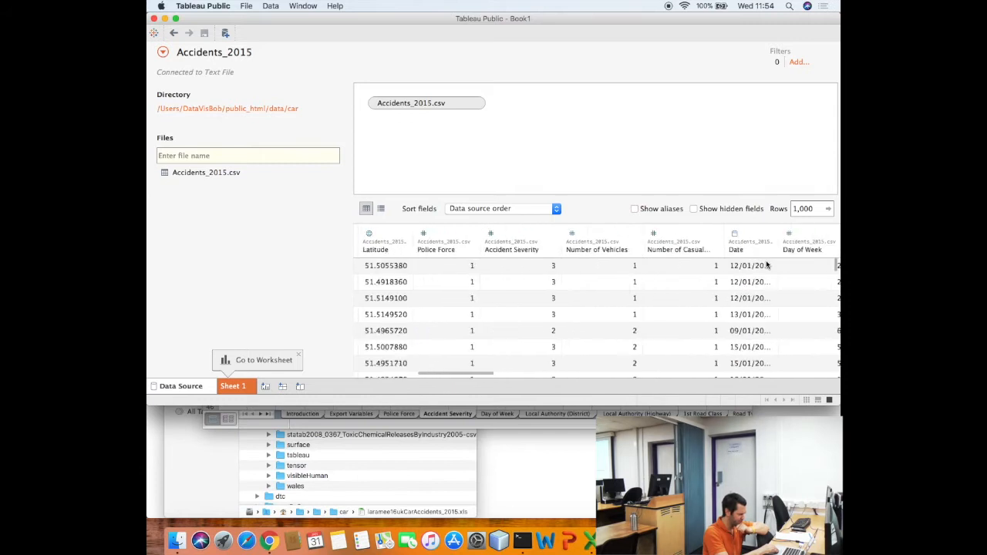
scroll(766, 265, left, 3)
scroll(766, 260, left, 2)
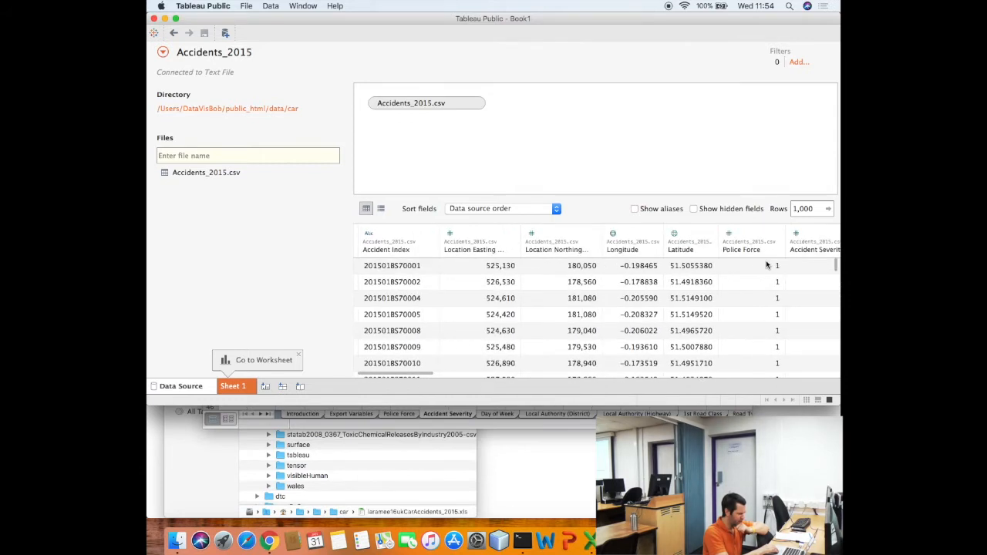
scroll(766, 260, right, 6)
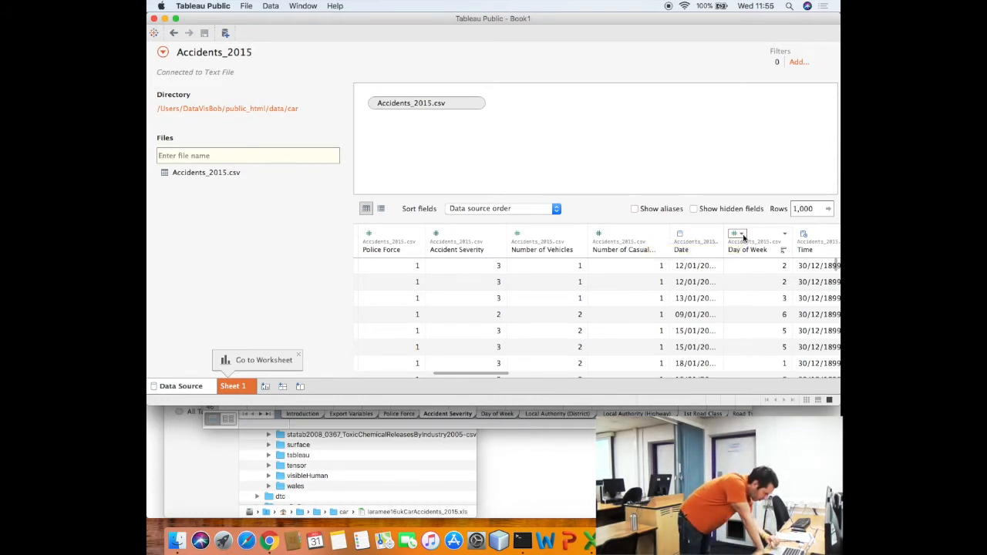
click(742, 235)
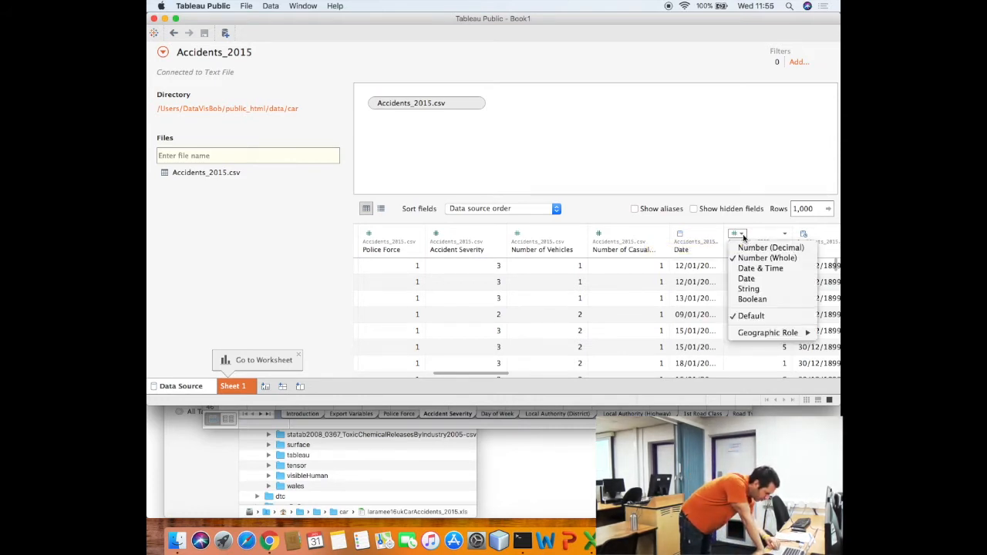
Change Day of Week's data type from Number (Whole) to String
click(747, 290)
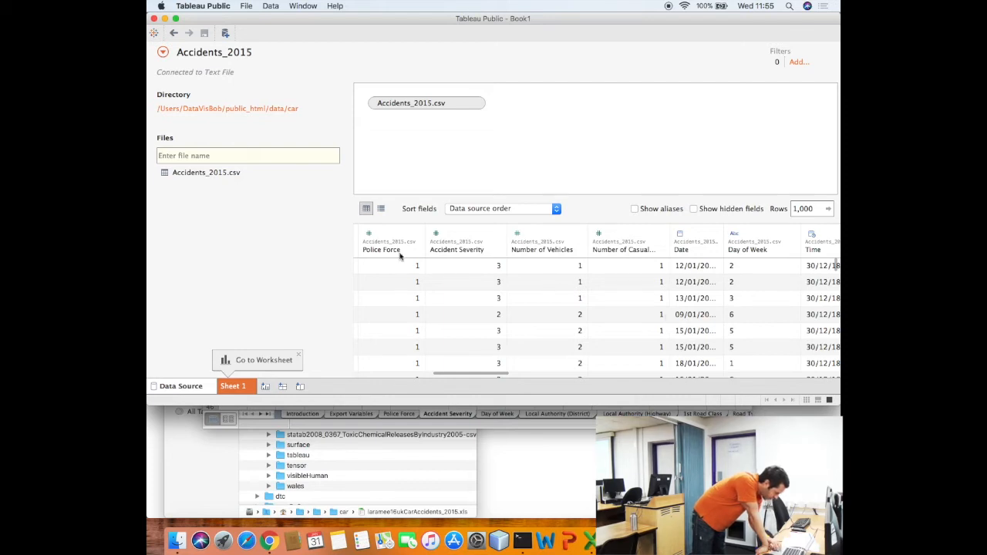
Add a second worksheet, then return to the empty Sheet 1
click(267, 388)
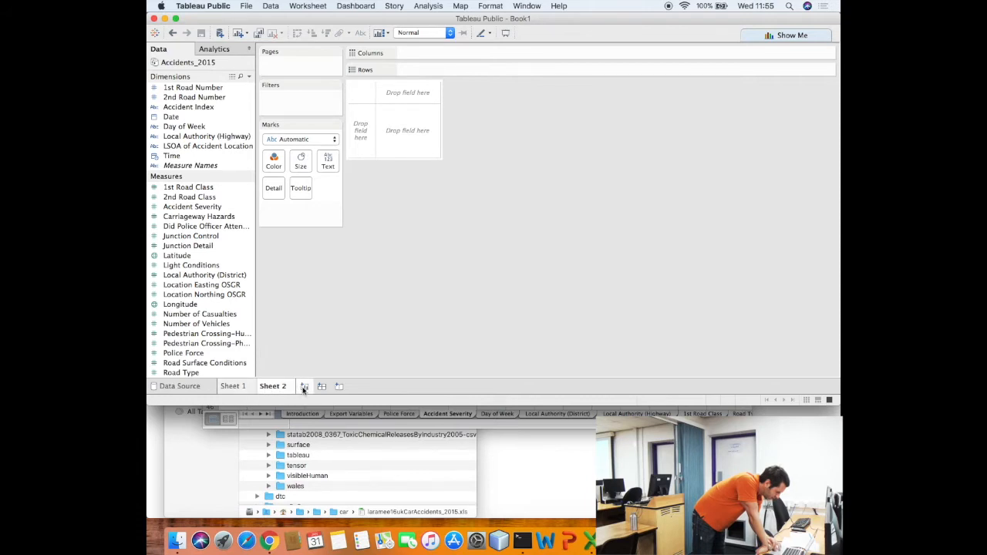
click(244, 387)
click(271, 388)
click(241, 389)
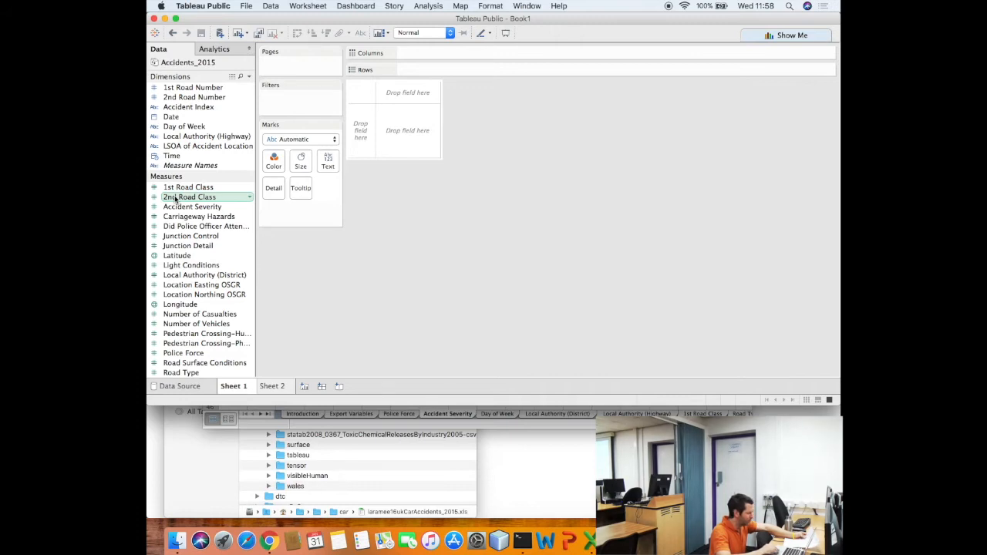
Put AVG(Latitude) on Rows, giving a single bar at 52.4967
double_click(176, 255)
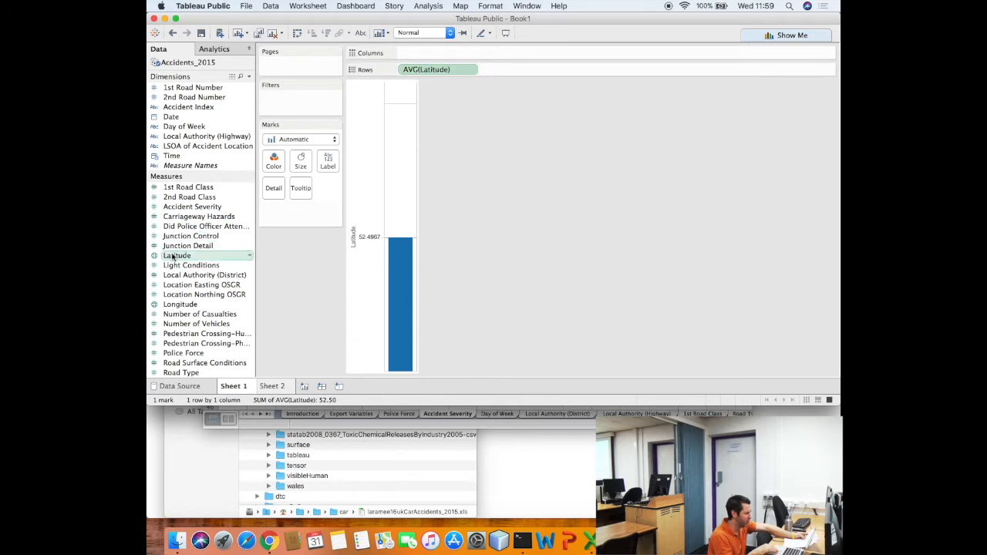
Add AVG(Longitude) to Columns, turning Sheet 1 into a map with one mark over England
double_click(180, 305)
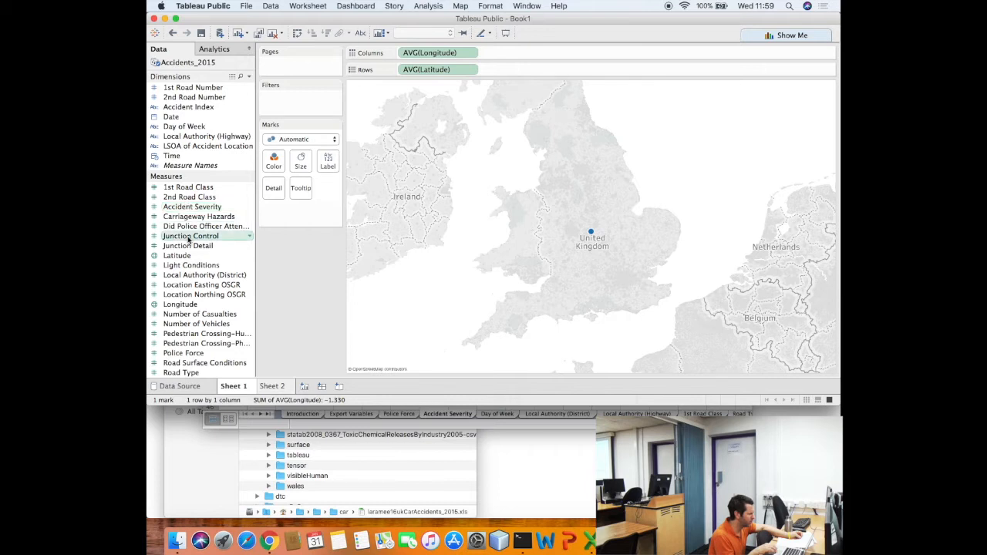
scroll(192, 228, down, 3)
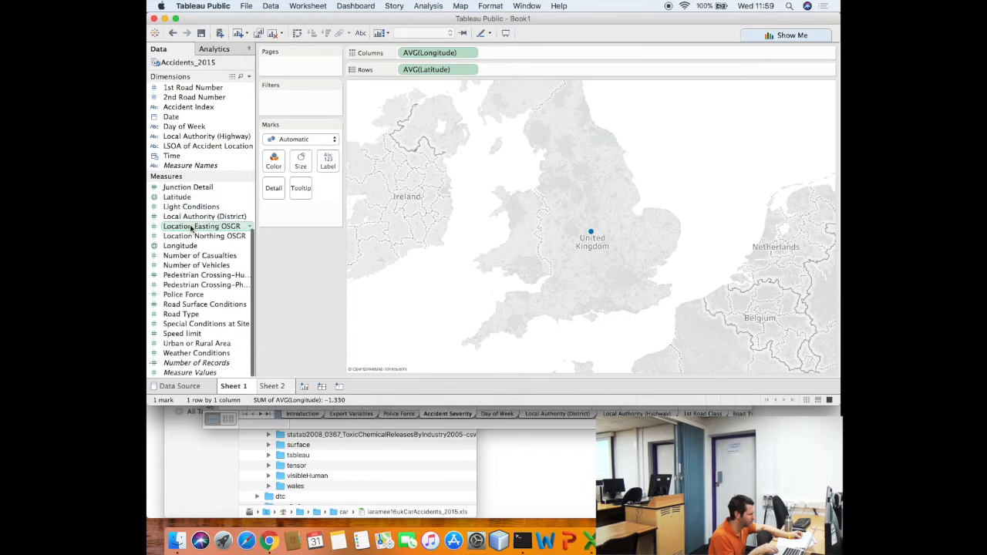
scroll(191, 227, up, 3)
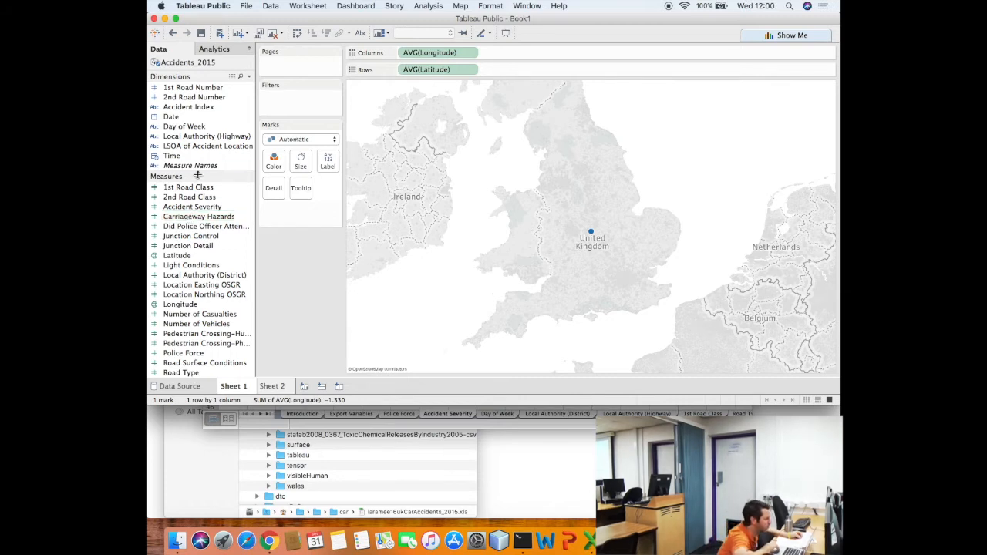
Put Accident Index on Detail, adding all members for 140,029 marks, and maximise the window
click(196, 111)
drag(197, 111, 272, 197)
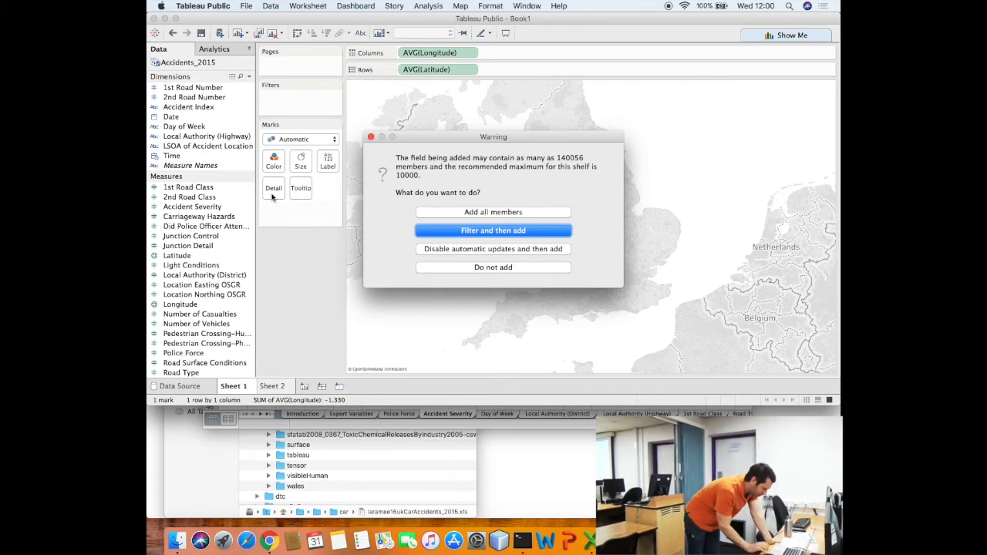
click(464, 213)
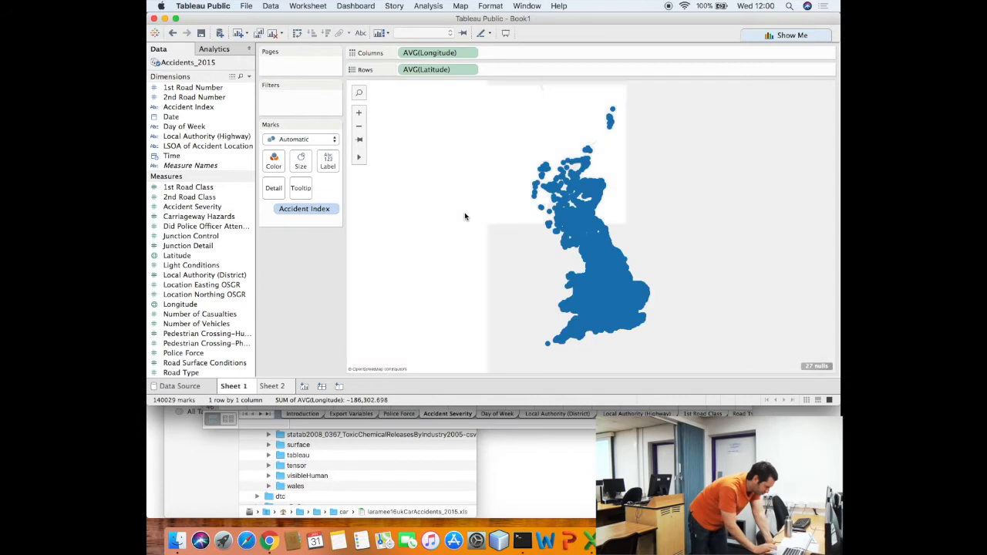
click(176, 19)
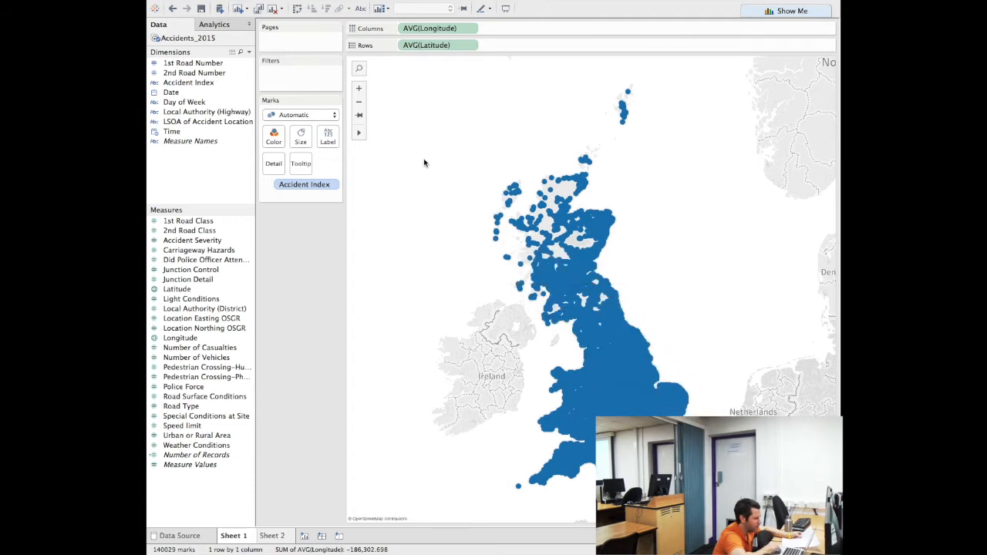
Zoom the map onto England and Wales and colour the points by Accident Severity
click(360, 89)
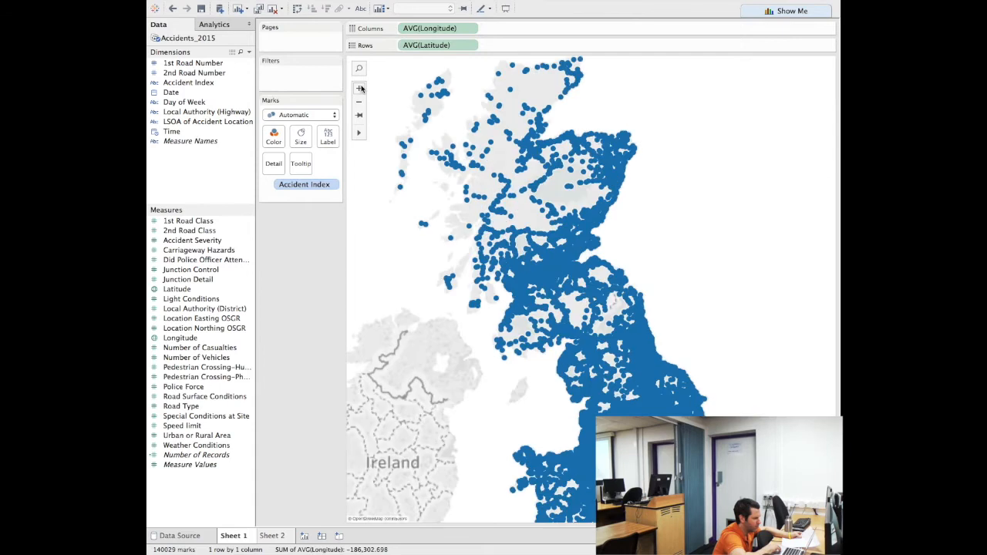
drag(406, 257, 402, 118)
drag(502, 272, 437, 219)
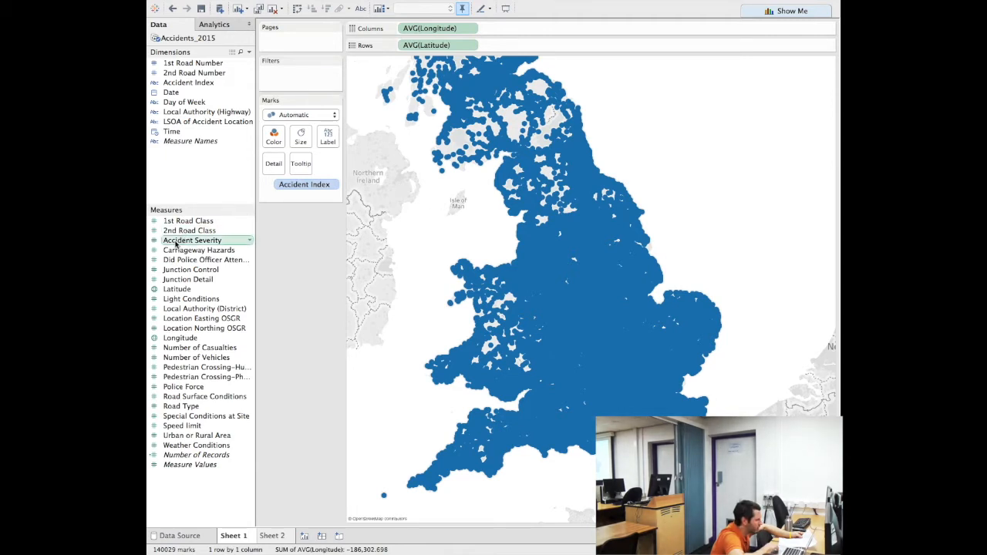
drag(176, 242, 272, 137)
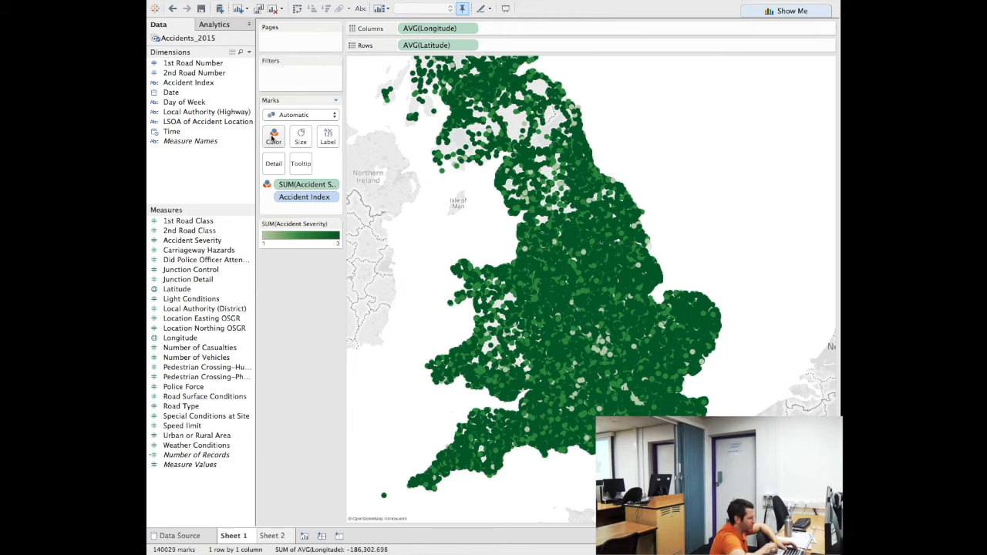
Switch from Tableau Public to the Excel data guide
key(super+Tab)
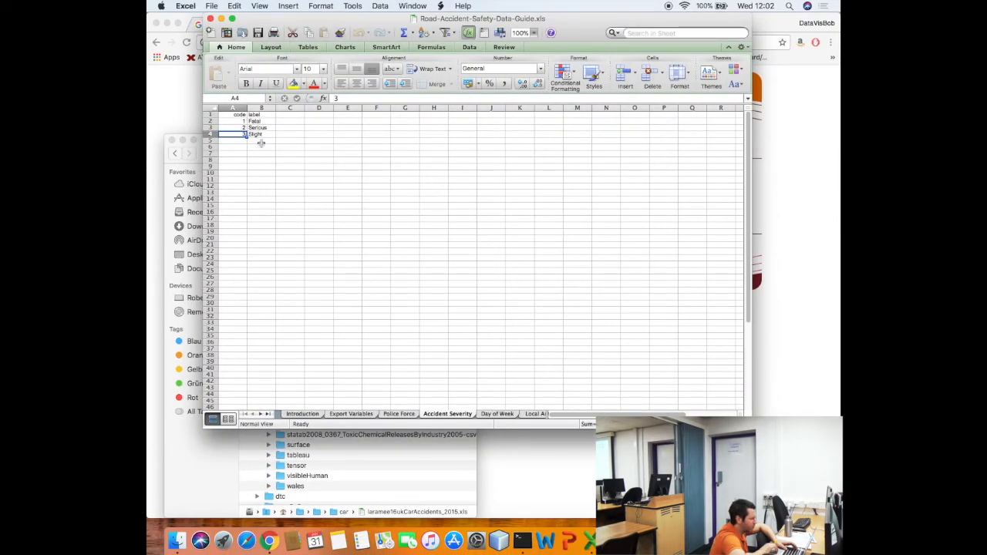
Confirm severity codes 1 Fatal, 2 Serious, 3 Slight, then return to Tableau Public
key(cmd+Tab)
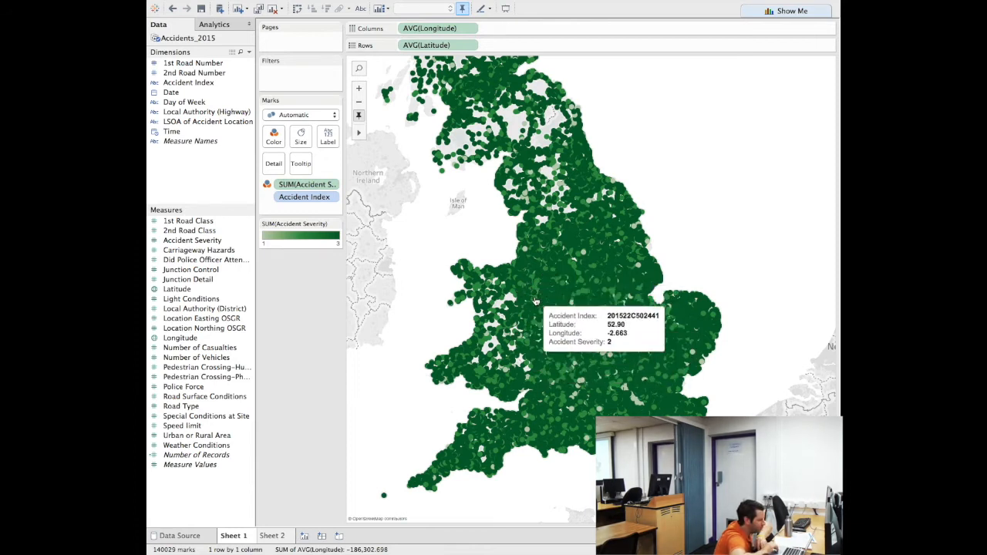
Open Edit Colors for the SUM(Accident Severity) legend, showing the Automatic green palette from 1 to 3
double_click(329, 238)
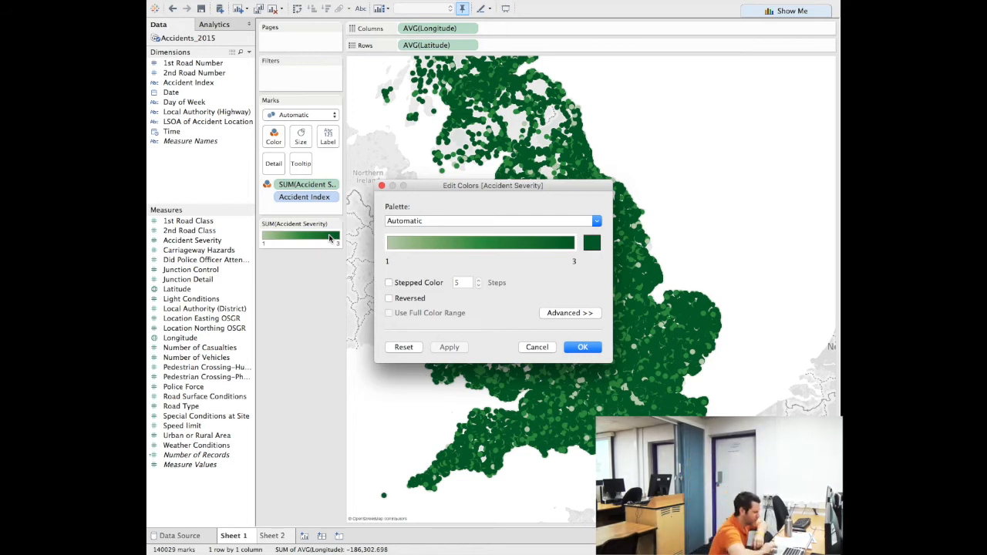
Turn on Stepped Color and reduce the green palette to 3 steps, one per severity level
click(390, 284)
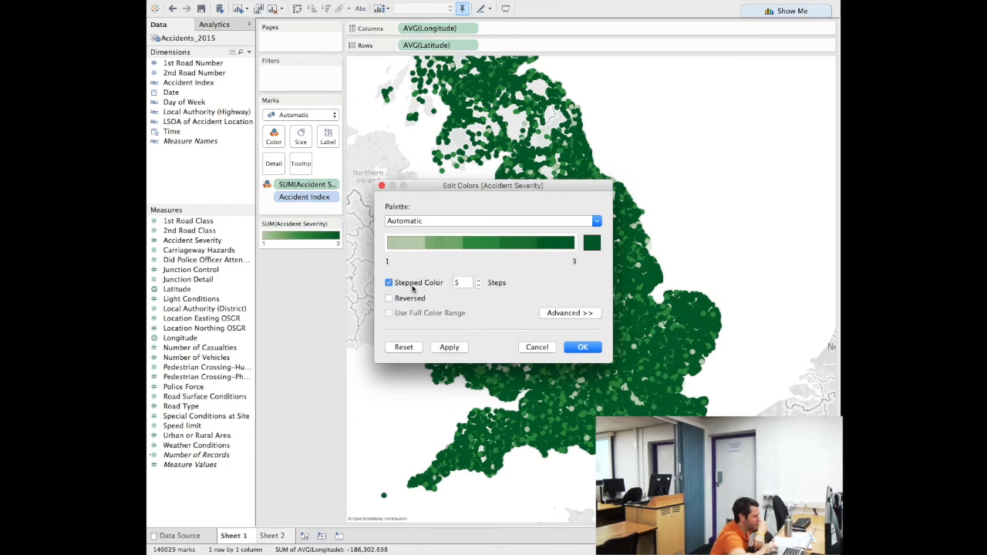
click(478, 286)
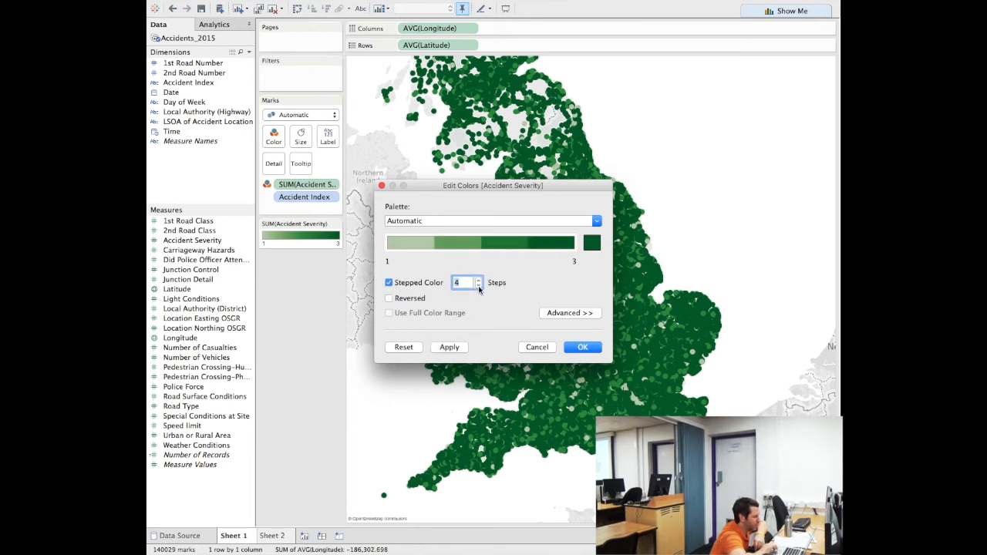
click(479, 286)
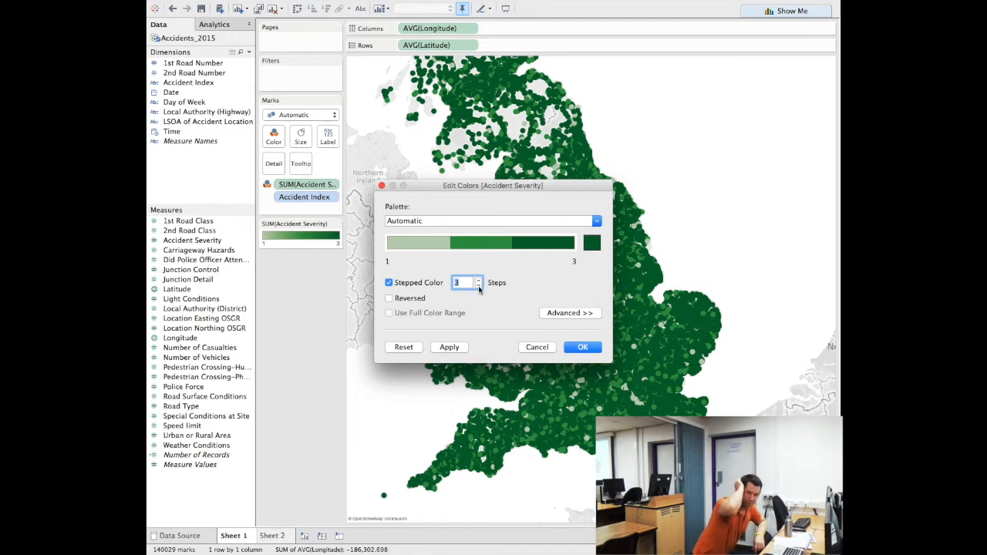
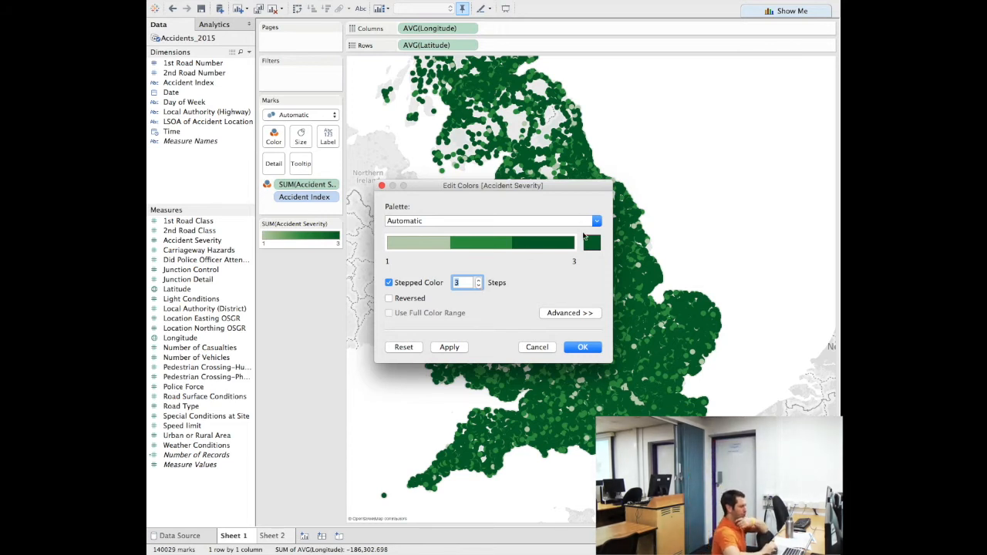
Apply the Red-Green Diverging palette to the severity colours, then zoom toward northern England
click(599, 244)
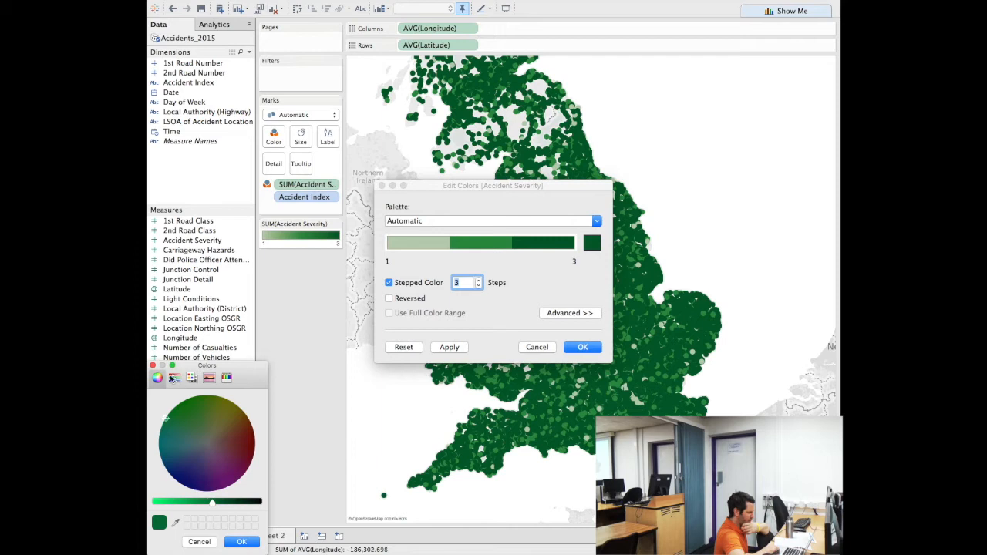
click(153, 366)
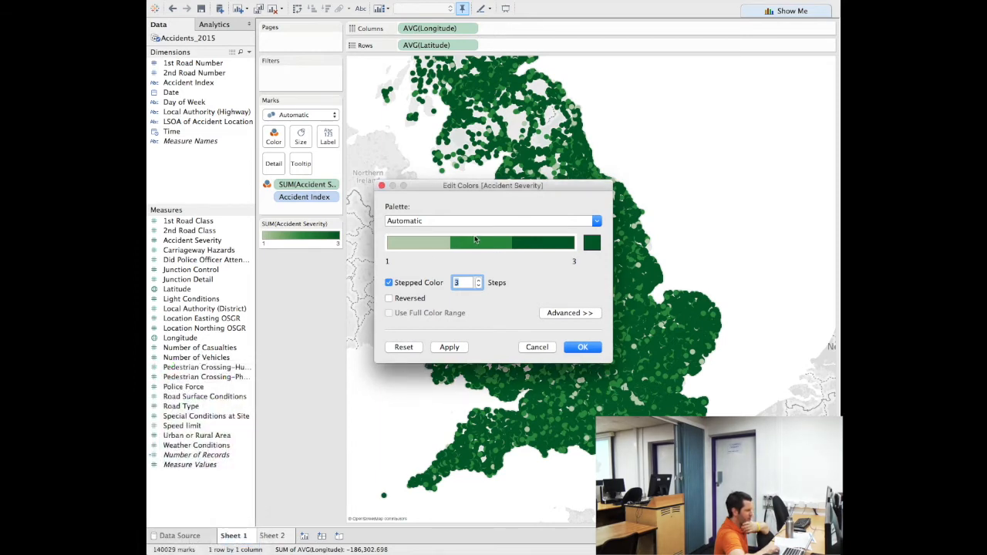
click(598, 223)
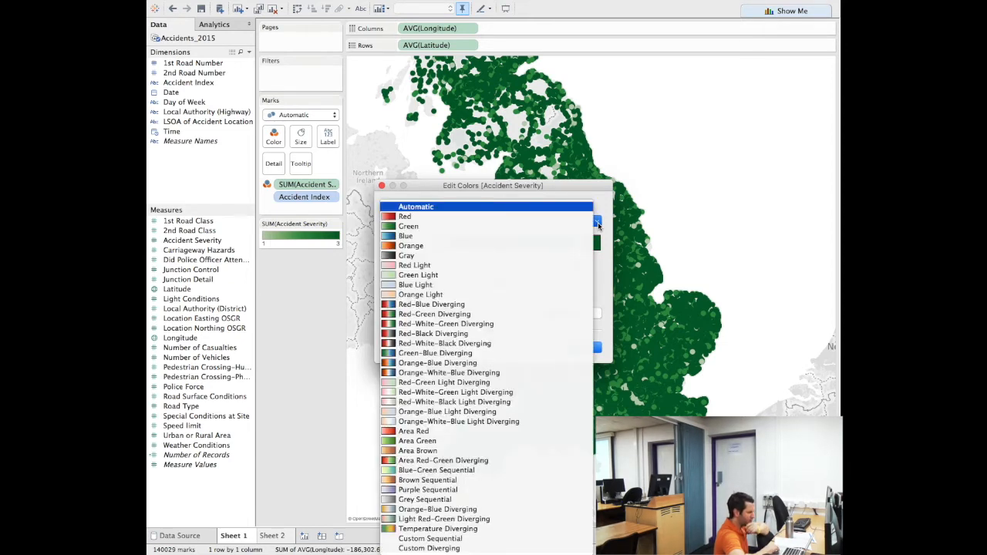
click(519, 314)
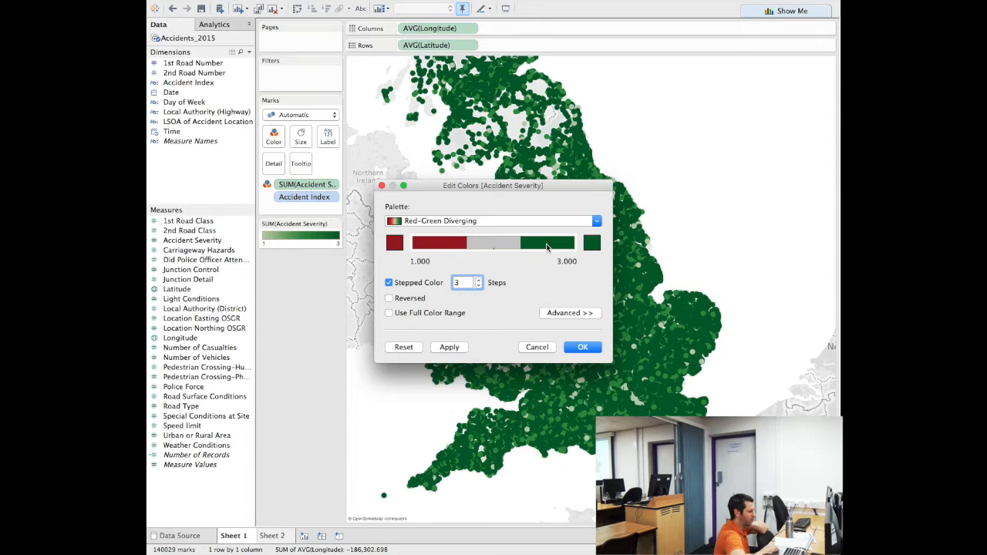
click(597, 222)
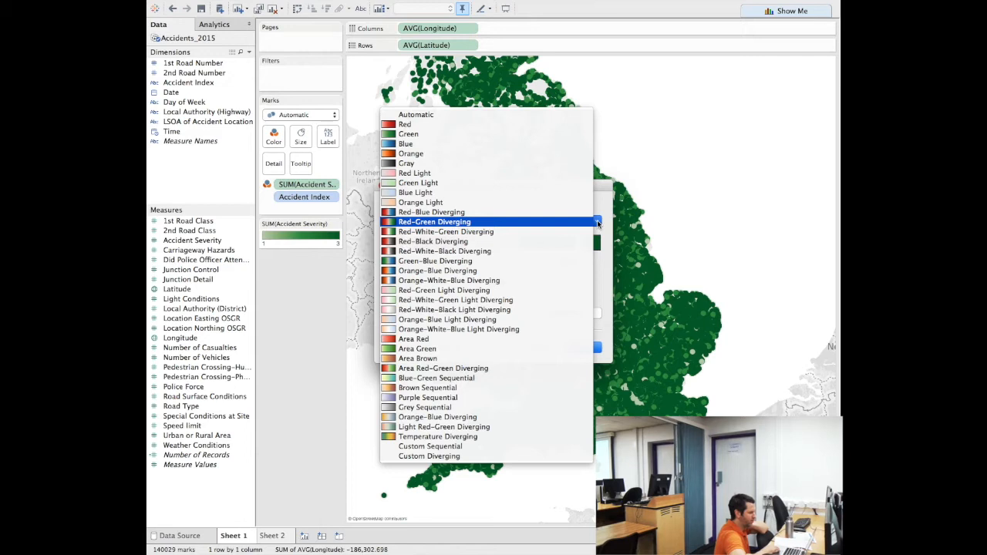
click(598, 222)
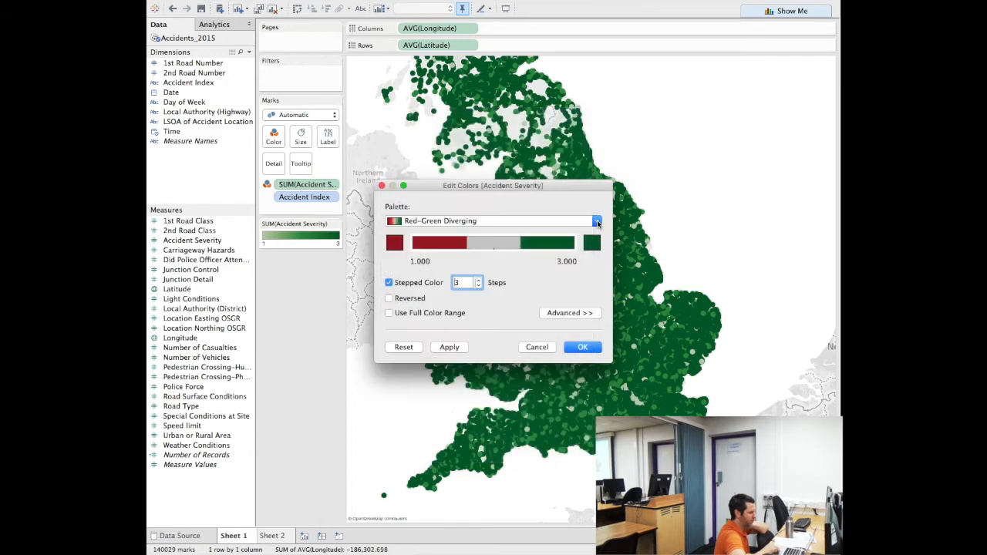
click(582, 347)
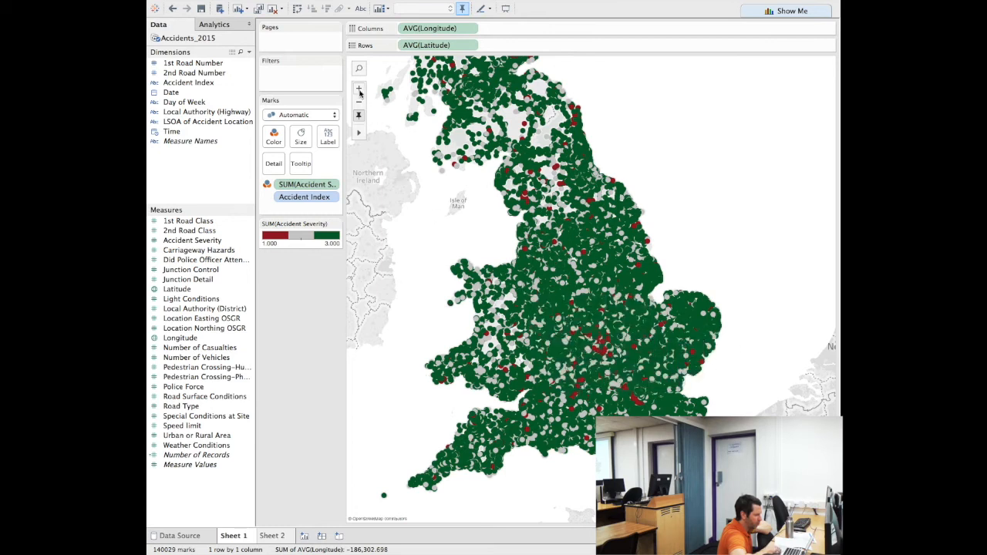
click(360, 92)
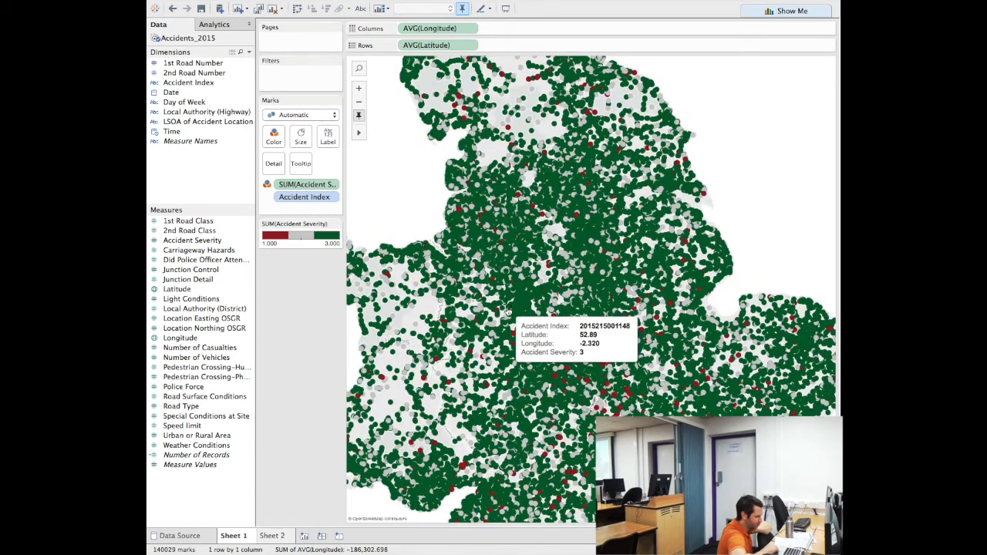
Select several individual accident marks on the map to inspect them, then clear the selection
right_click(510, 293)
click(492, 265)
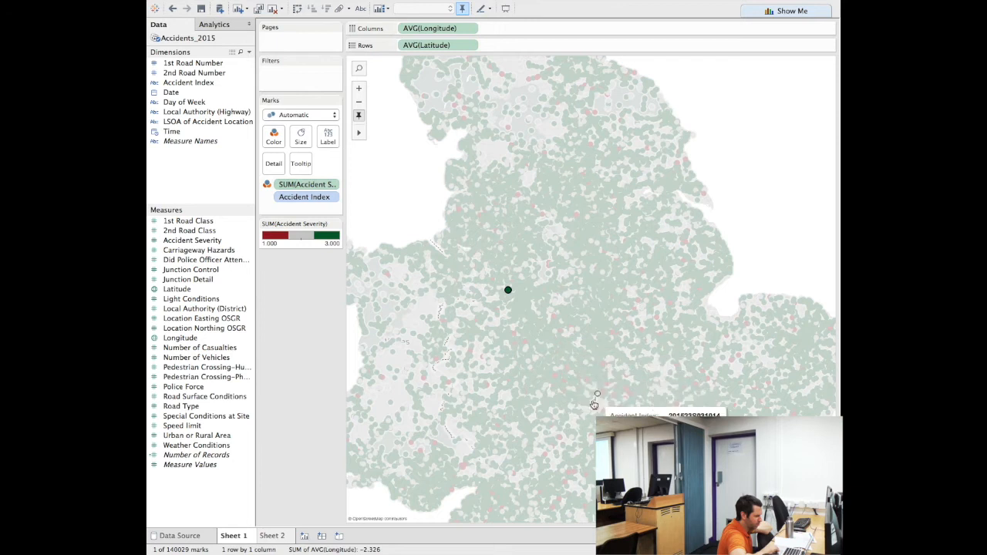
click(589, 425)
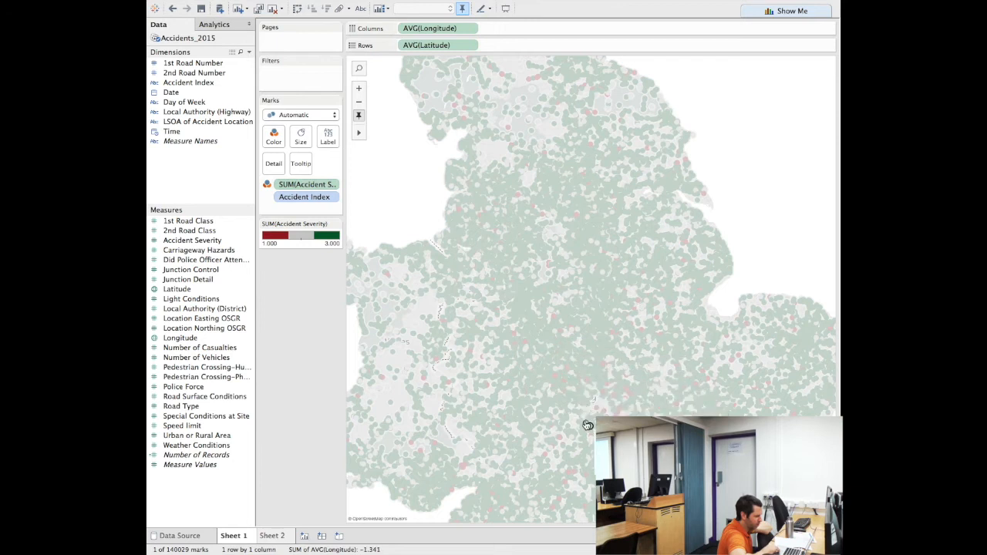
click(539, 327)
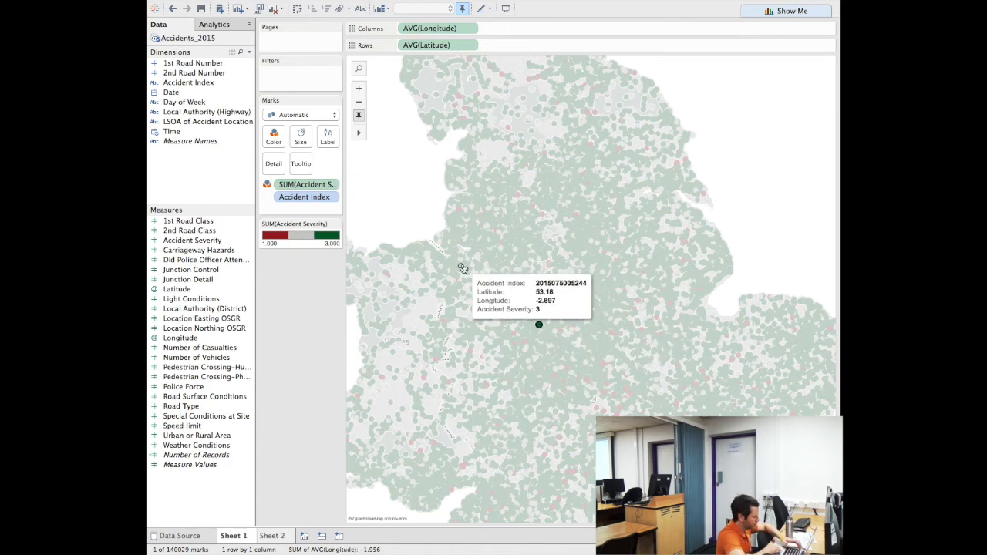
click(462, 267)
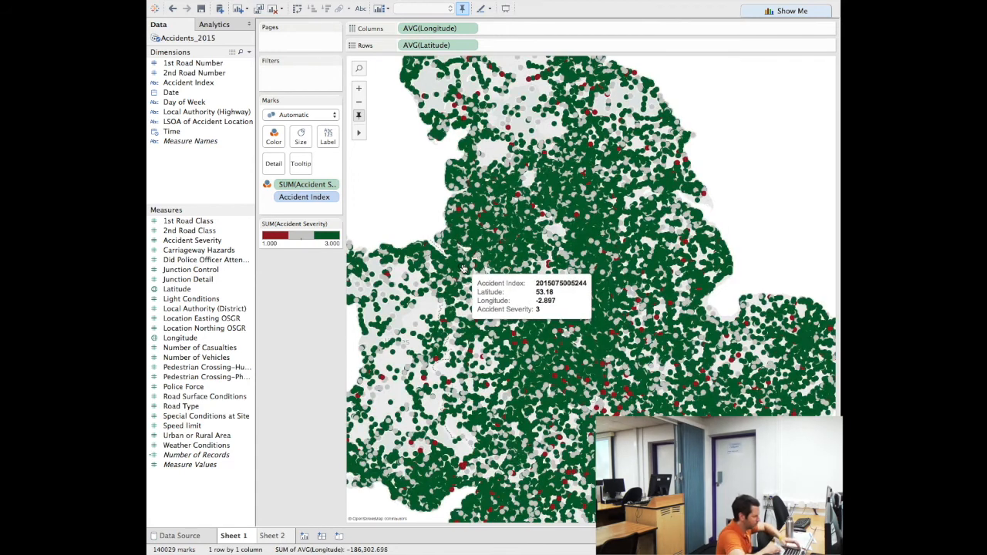
Zoom further into central England and pan the map sideways
right_click(405, 228)
click(406, 216)
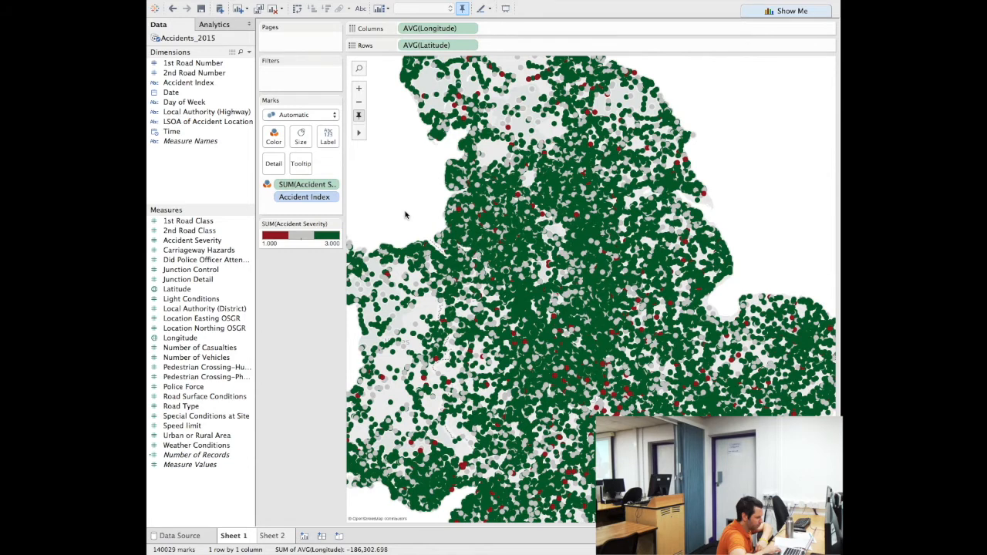
scroll(405, 216, down, 5)
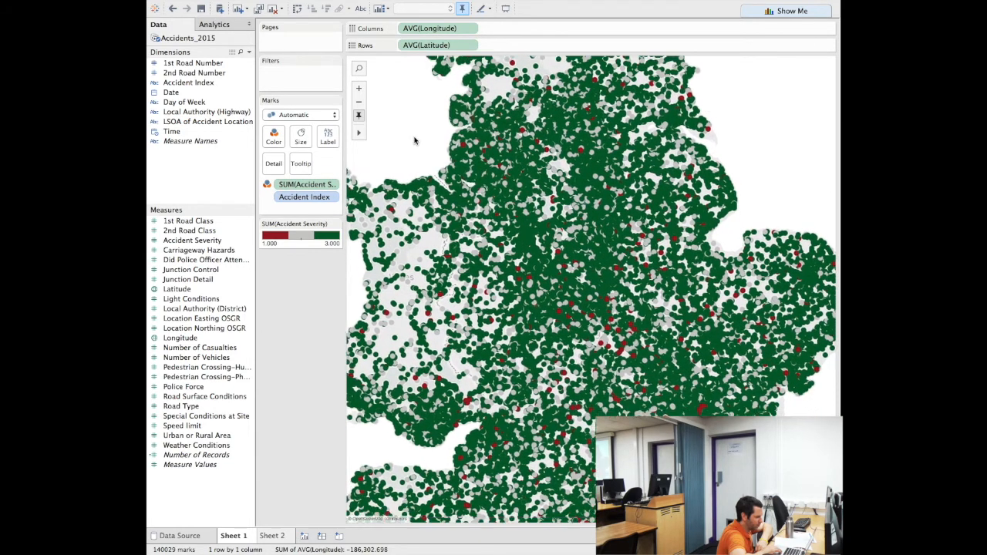
scroll(414, 141, down, 4)
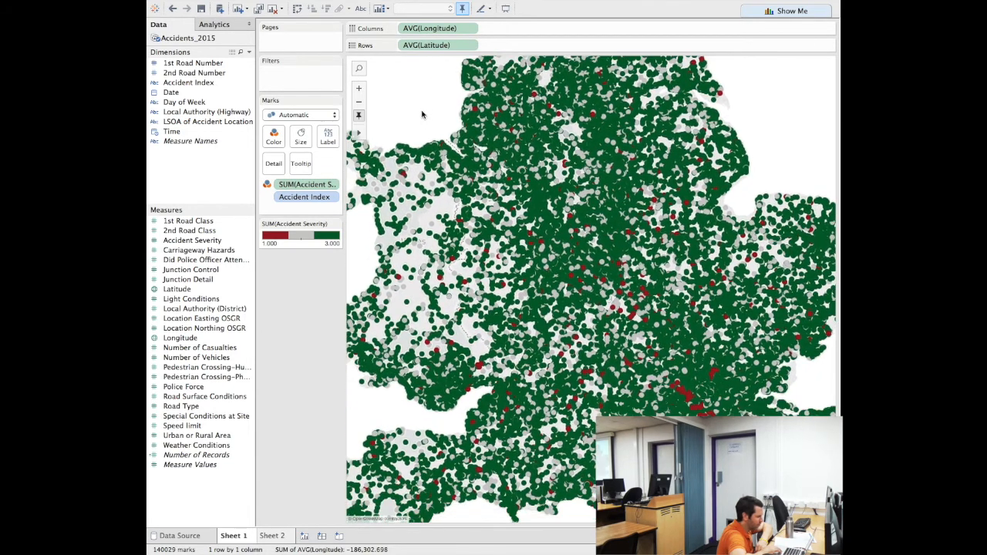
drag(422, 114, 432, 110)
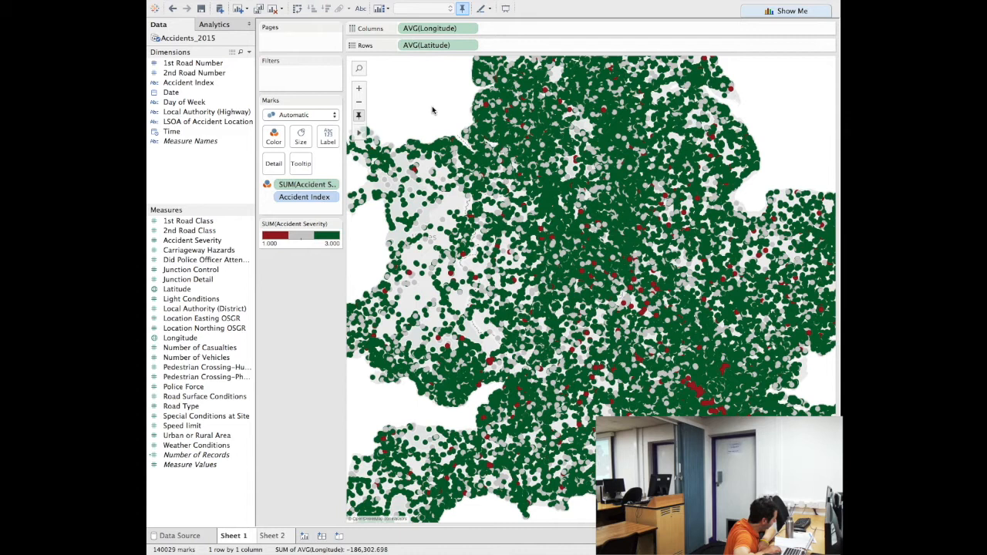
mouse_move(527, 309)
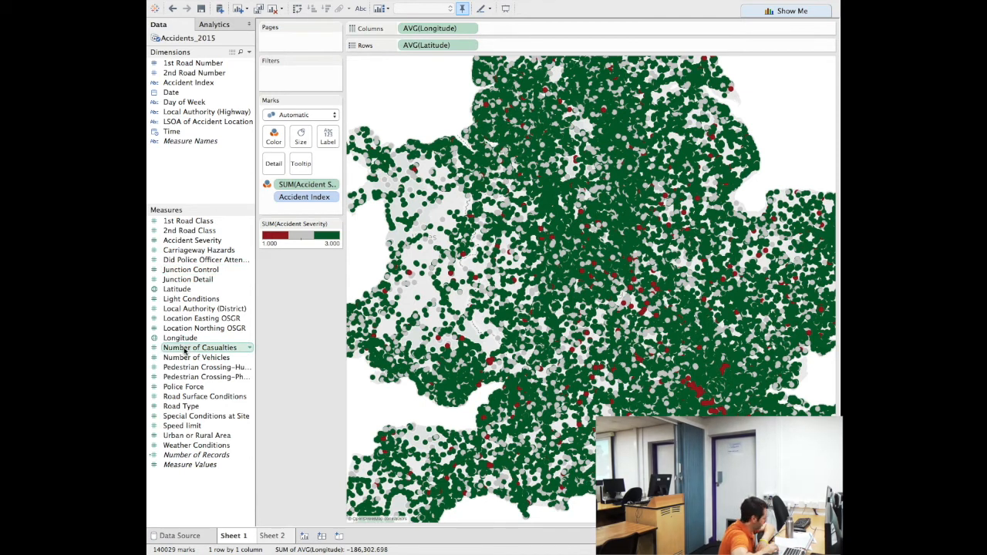
Size the accident marks by Number of Casualties, giving a size legend from 1 to 38
drag(185, 351, 303, 137)
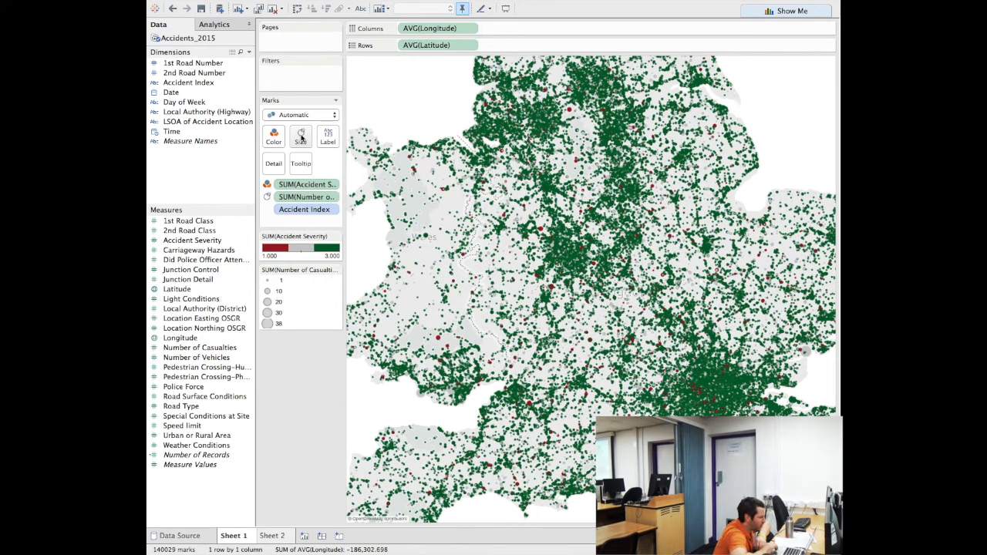
click(301, 137)
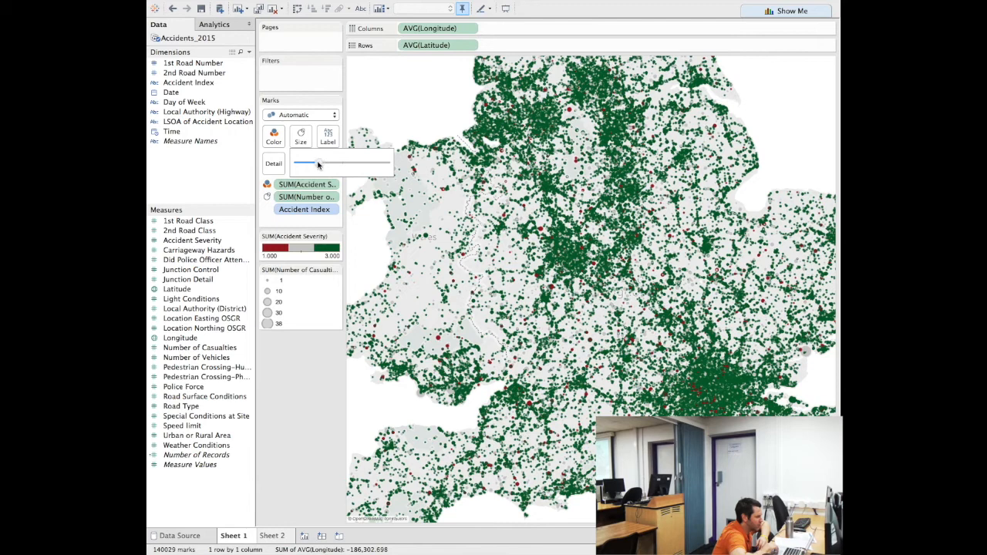
Nudge the mark Size slider slightly to resize the casualty-sized accident dots
mouse_move(323, 165)
mouse_down()
mouse_move(336, 166)
mouse_move(317, 166)
mouse_up()
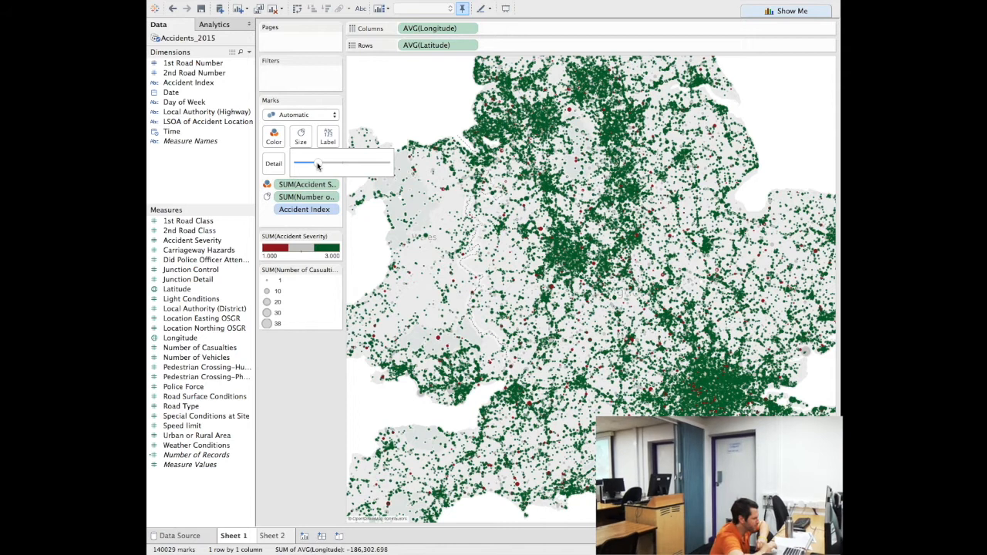
click(297, 371)
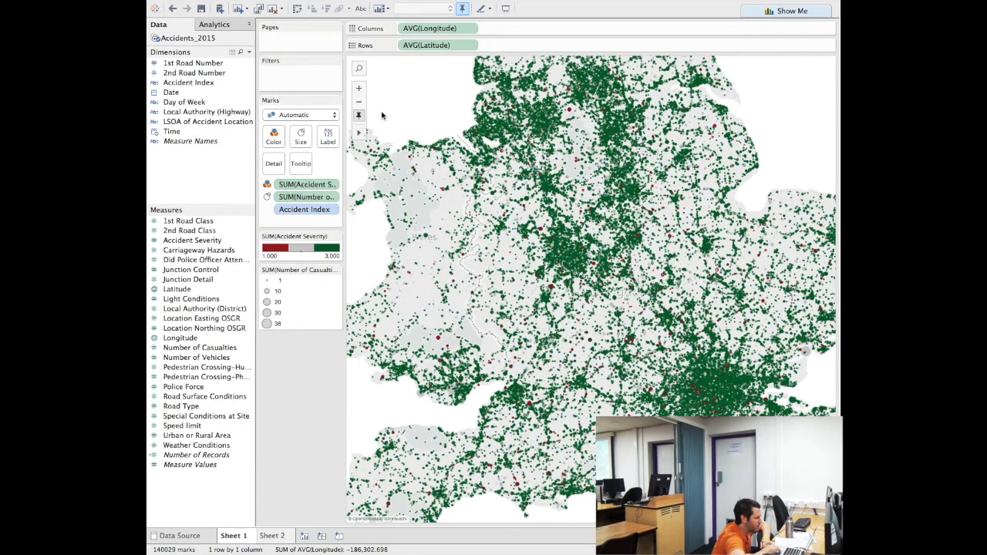
Search the map for SA2 and zoom to that area
click(359, 69)
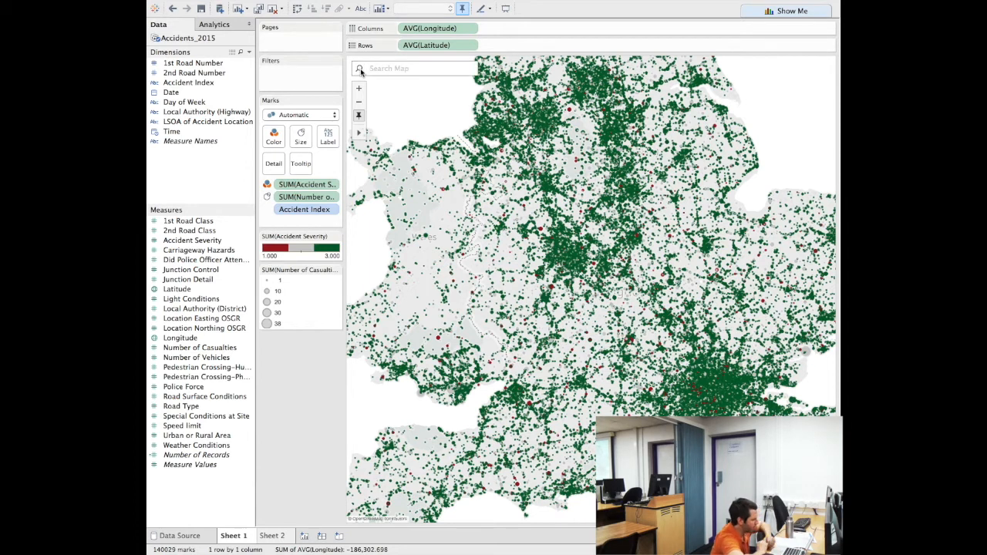
text(sa2)
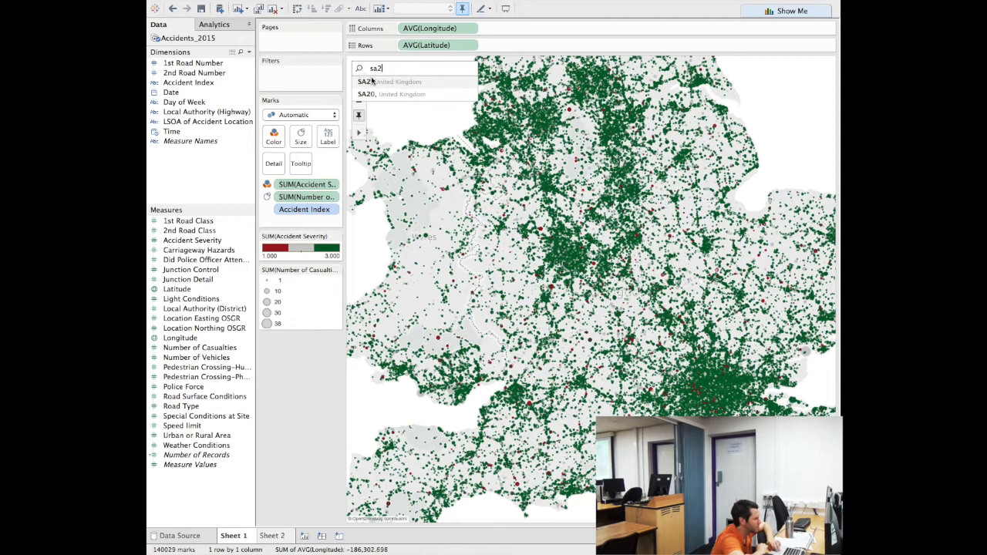
click(380, 83)
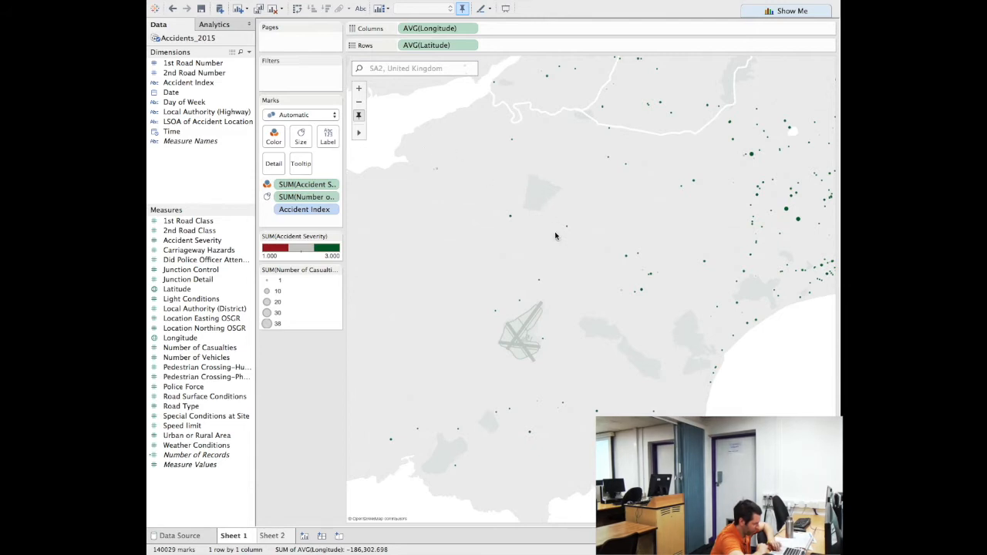
mouse_move(510, 221)
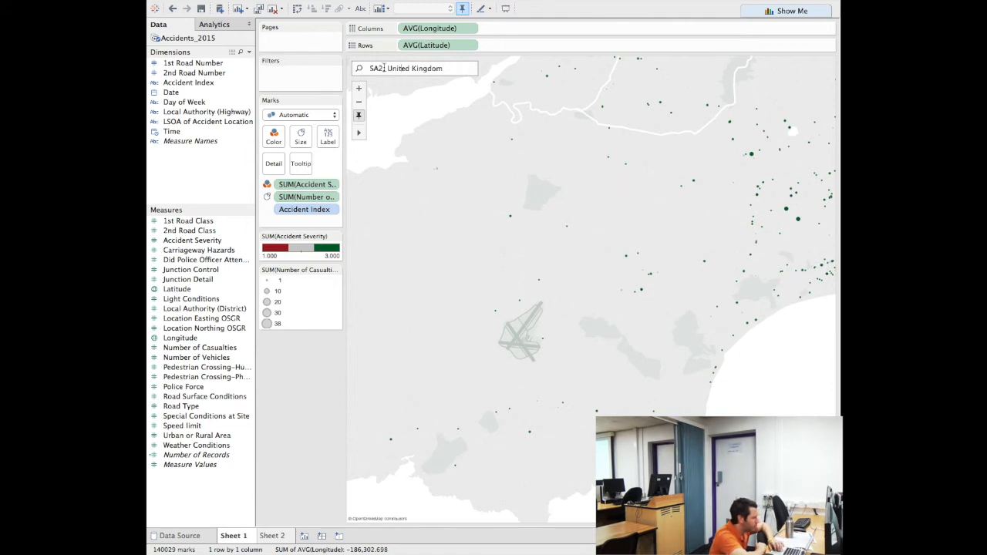
Jump the map to the SA1 postcode area and recentre it on Swansea
click(428, 68)
text(SA1)
key(Return)
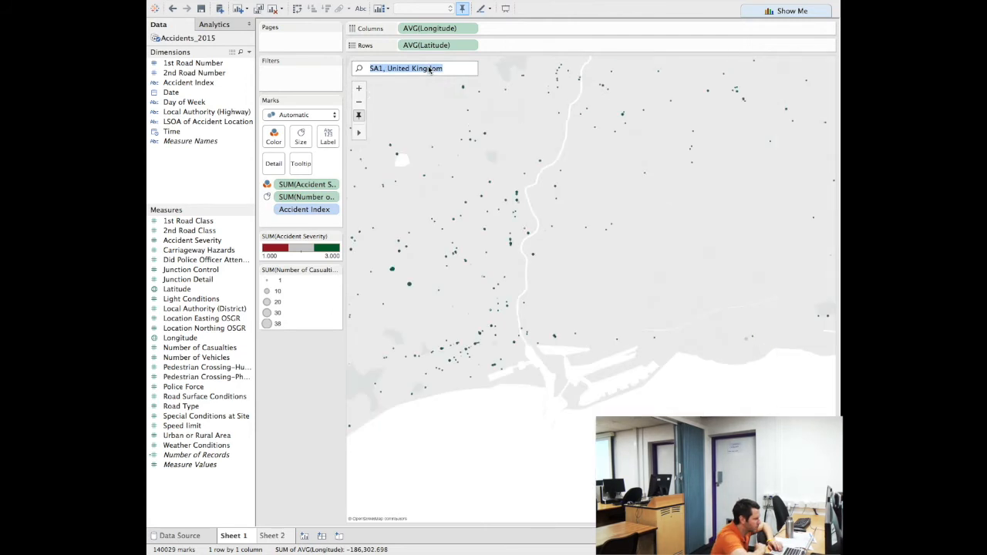
drag(450, 295, 563, 290)
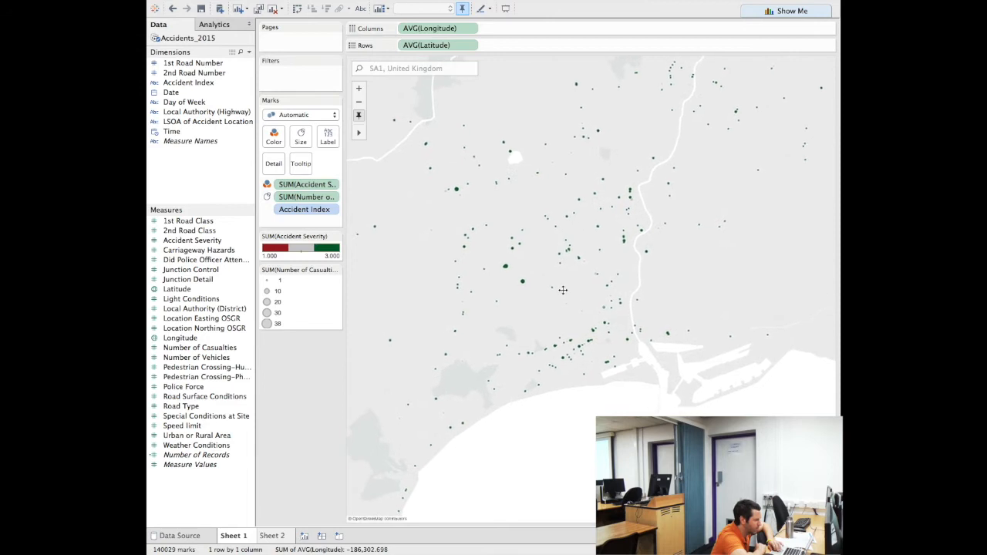
click(303, 142)
Enlarge the accident marks with the Size slider, then ease them back slightly
drag(318, 164, 335, 163)
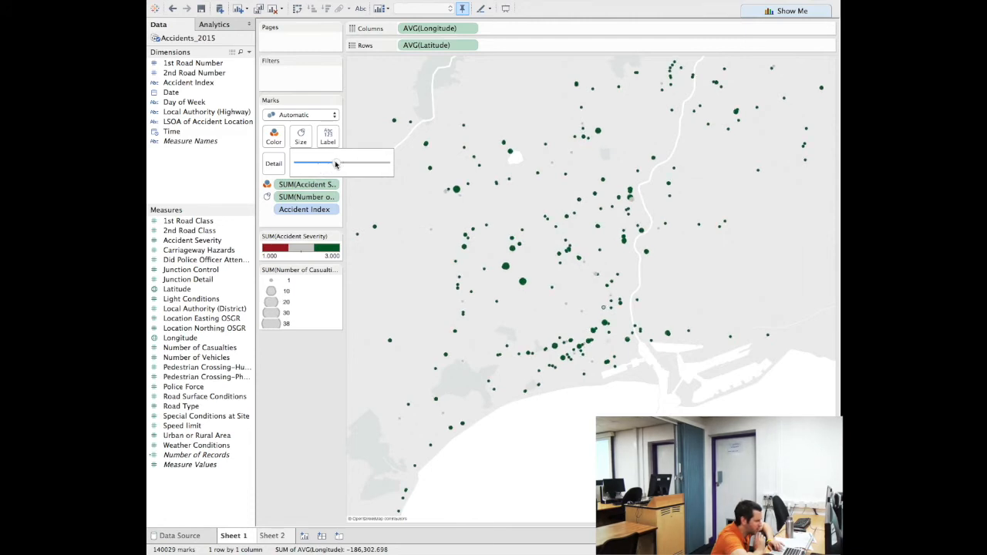
drag(336, 163, 324, 165)
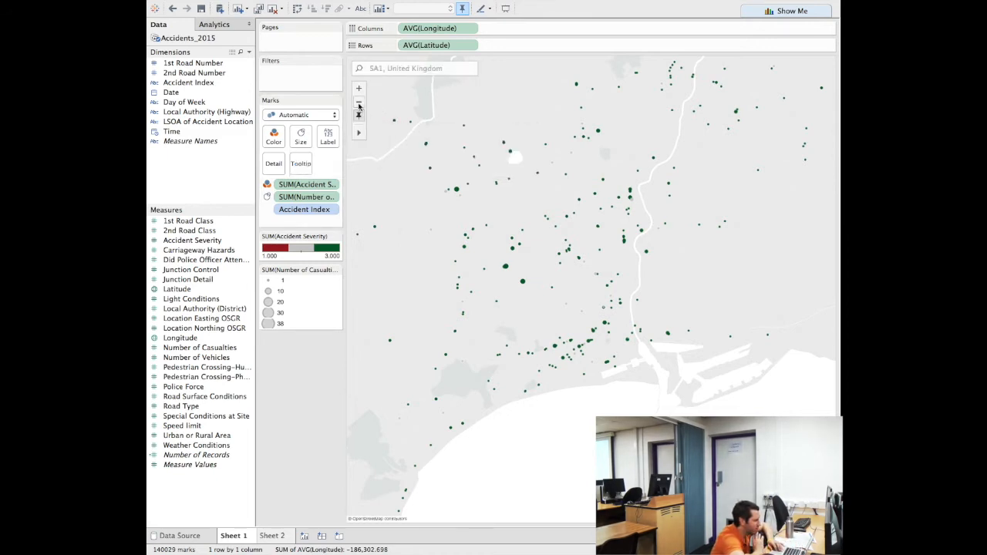
click(358, 104)
Zoom out repeatedly and pan so all of England and Wales is visible
click(359, 104)
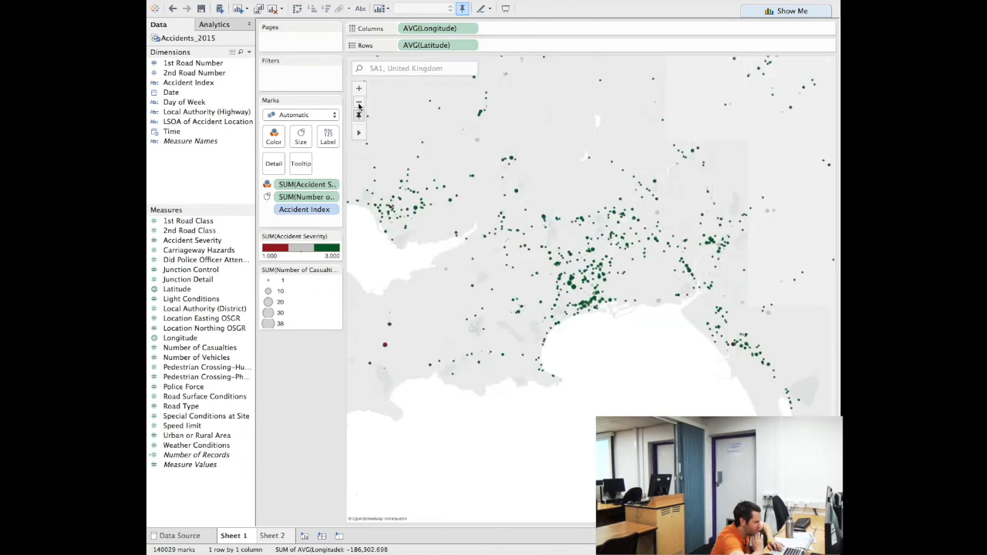
click(358, 104)
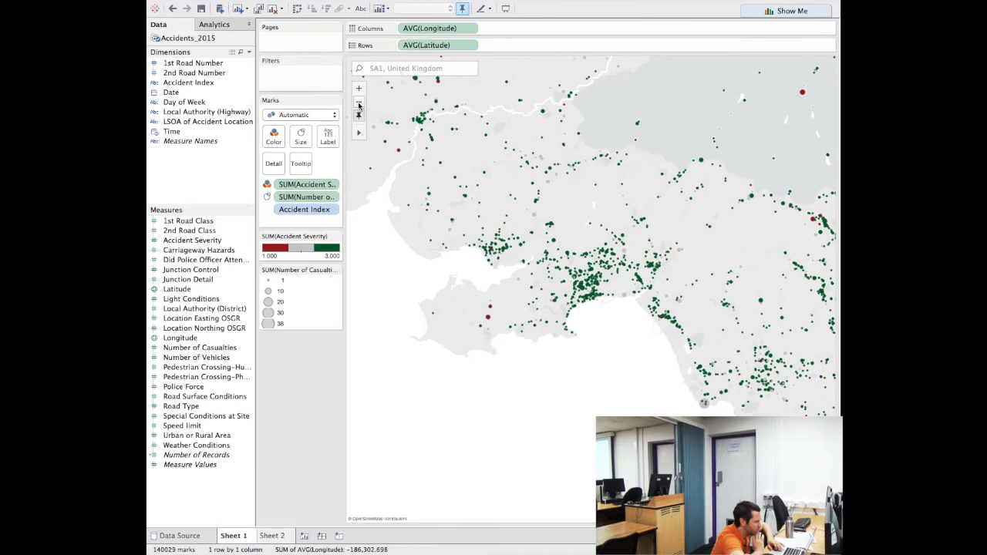
click(359, 104)
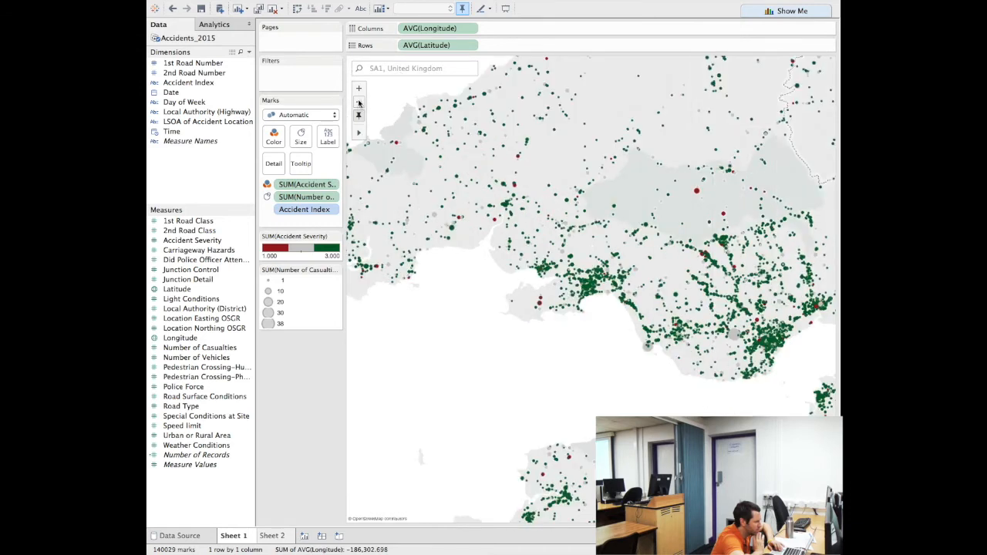
click(359, 104)
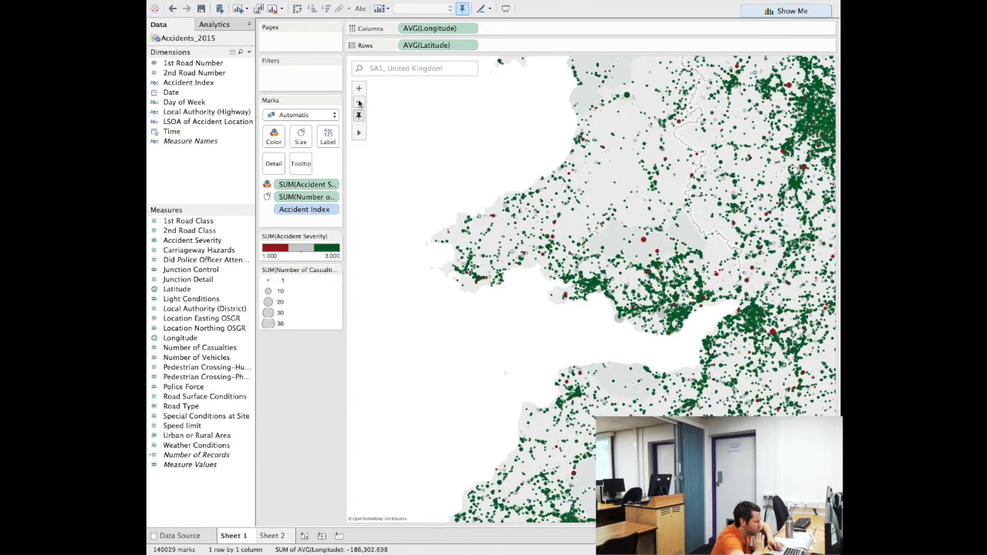
click(359, 104)
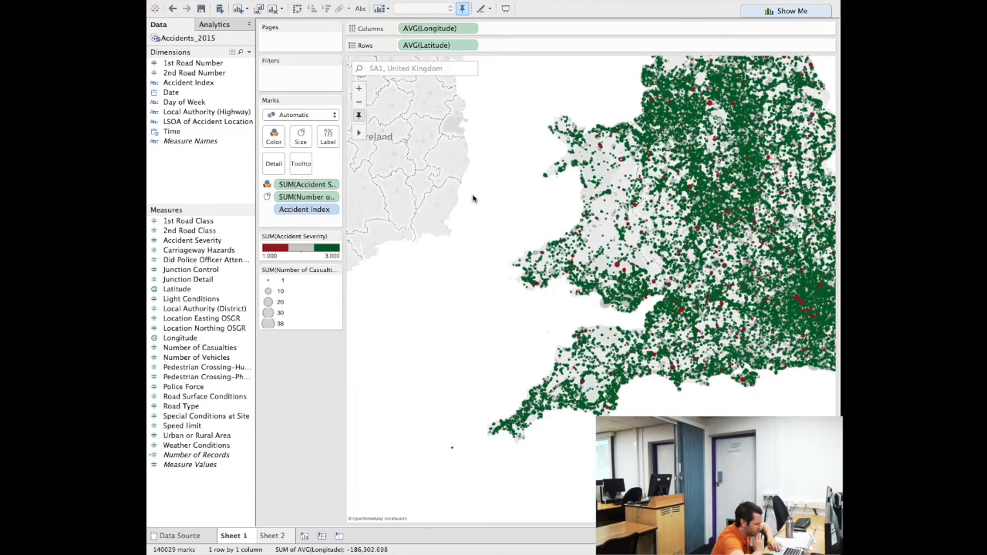
drag(440, 200, 368, 219)
mouse_move(513, 292)
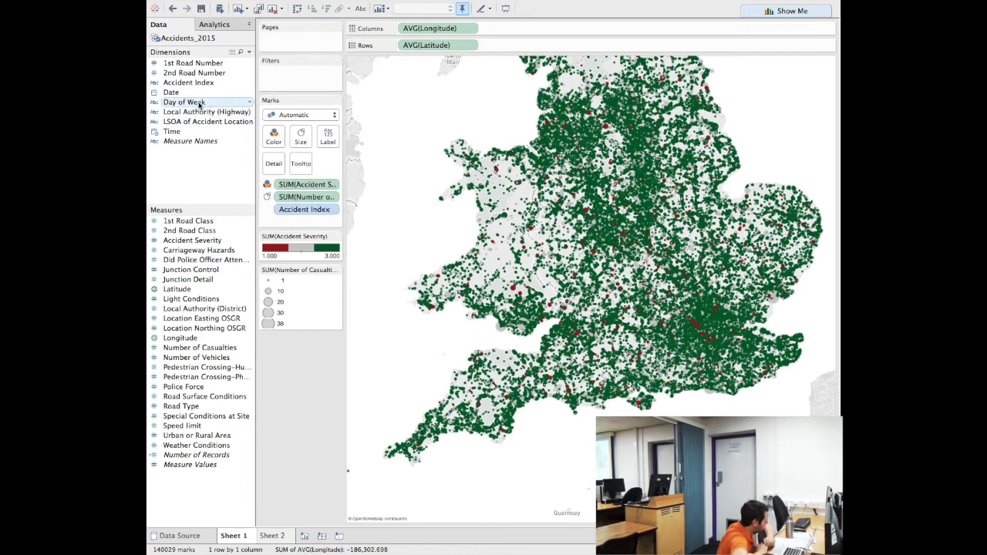
click(250, 105)
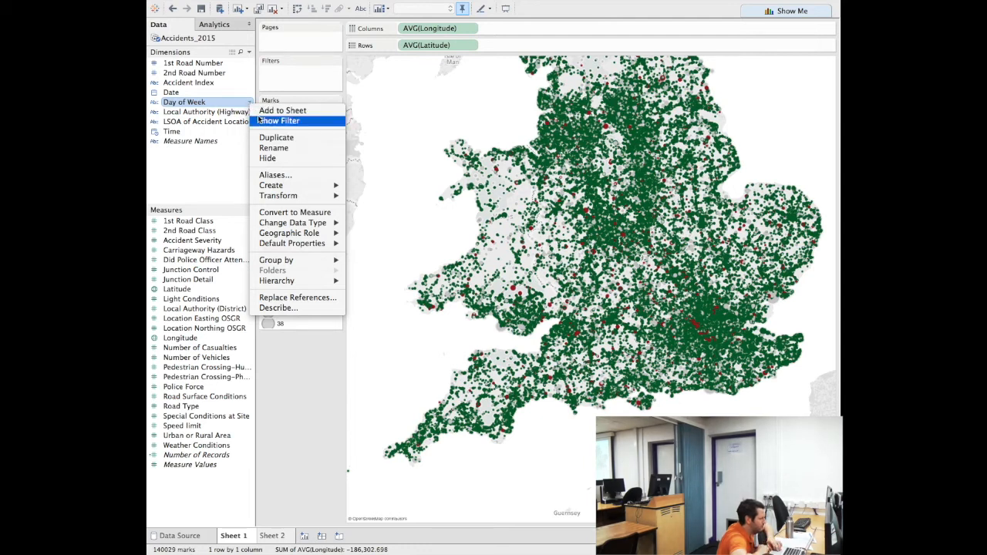
Show a Day of Week filter listing days 1–7, then switch to Excel
click(262, 122)
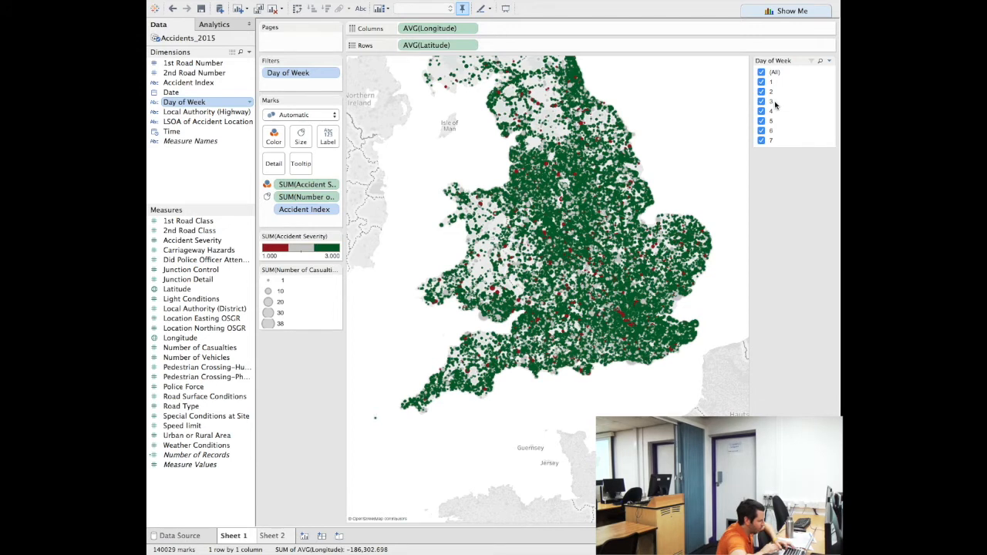
key(super+Tab)
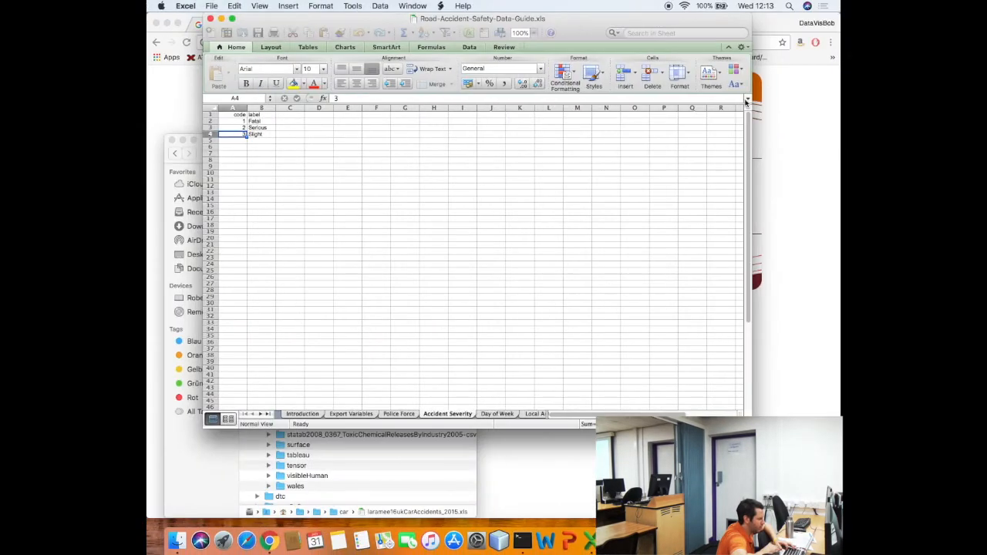
Check the Day of Week codes sheet (1 Sunday to 7 Saturday), then return to Tableau
click(490, 417)
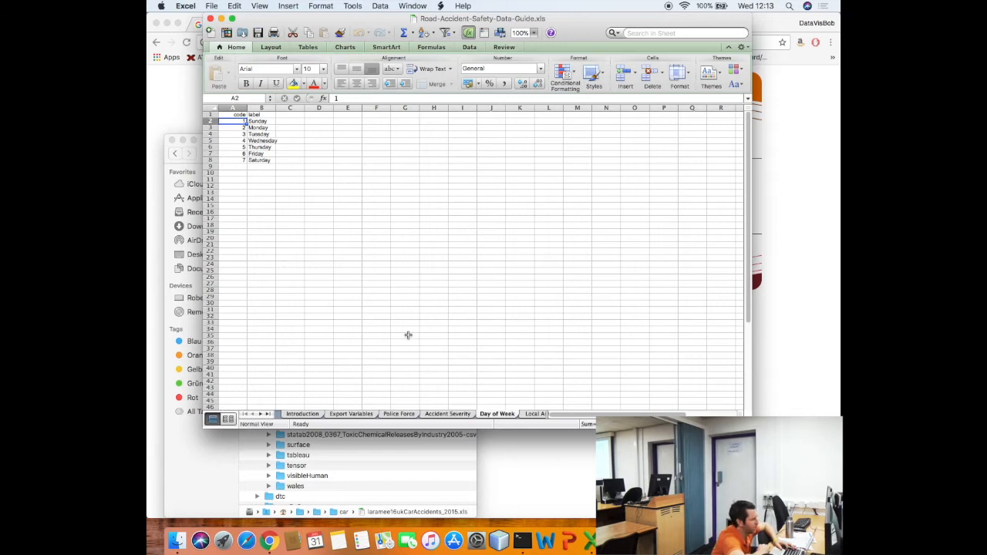
key(super+Tab)
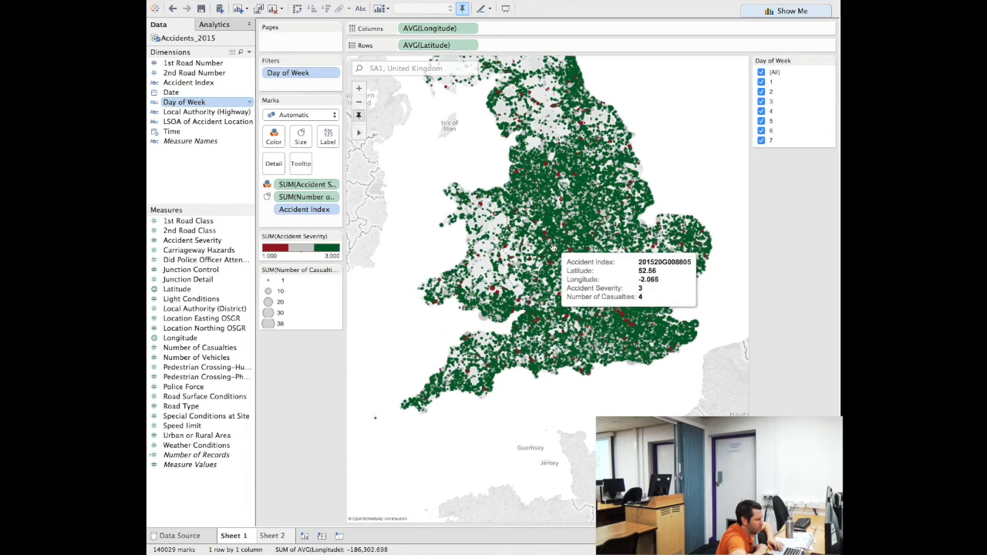
Restrict the Day of Week filter to day 1 (Sunday), leaving 15,256 accident marks
click(762, 73)
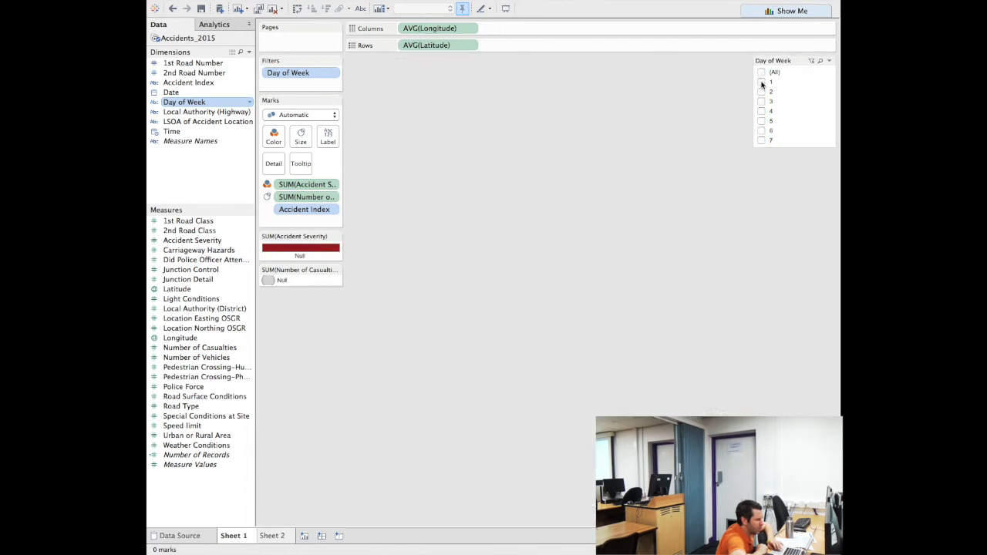
click(761, 82)
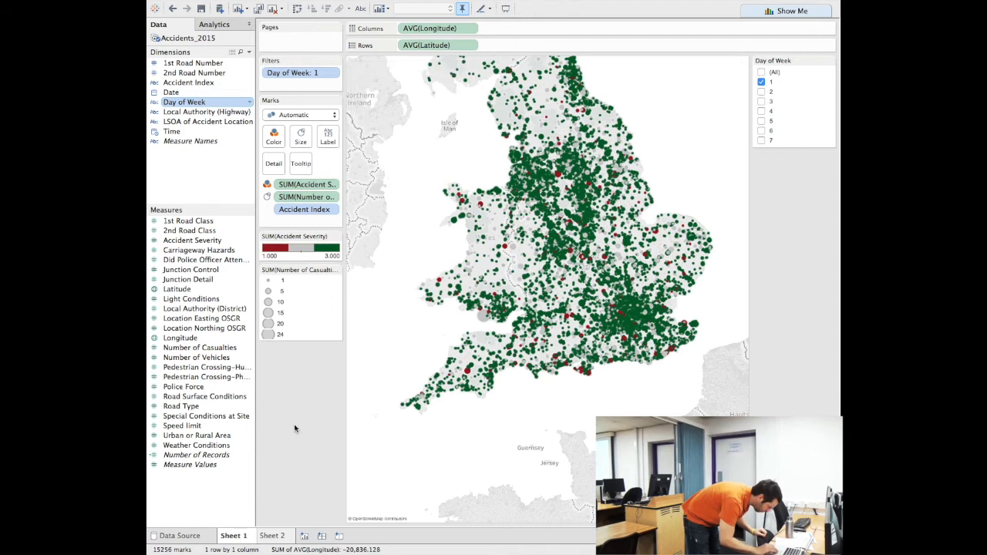
mouse_move(235, 540)
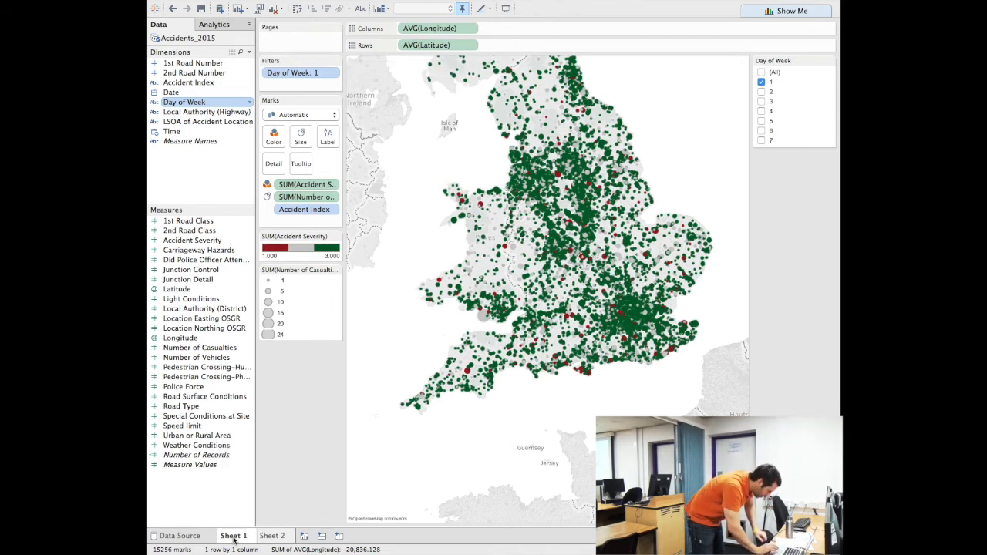
Rename the Sheet 1 tab to Map, then switch to the blank Sheet 2
double_click(233, 538)
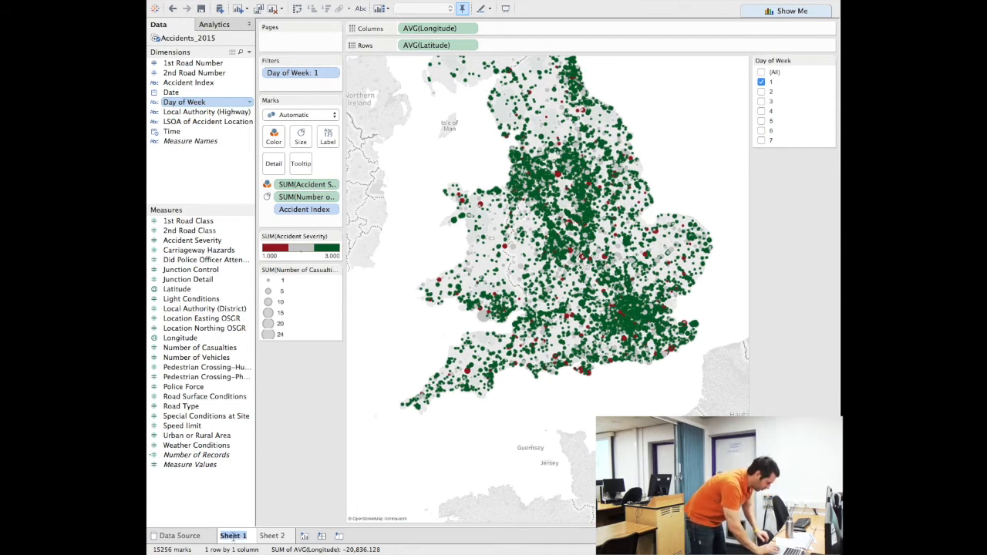
text(Map)
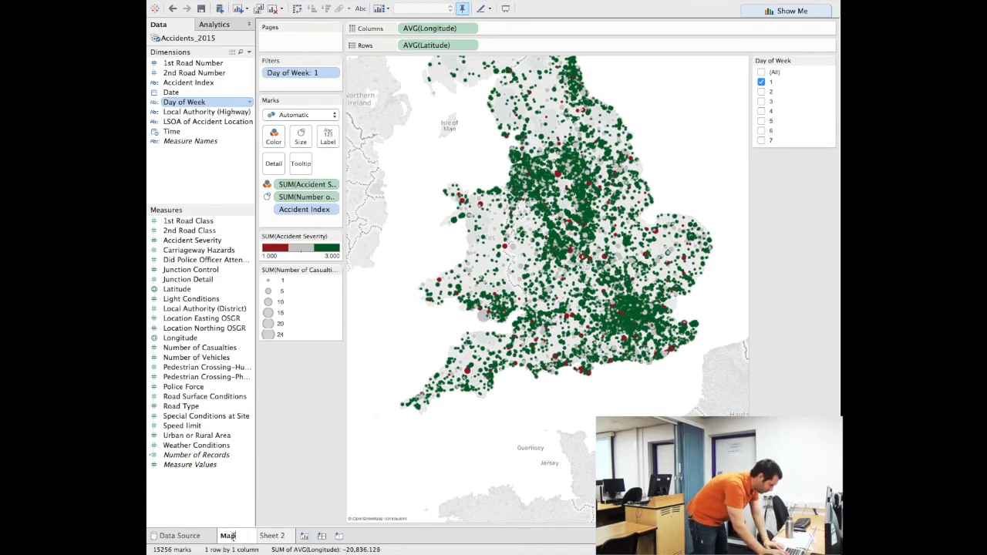
key(Return)
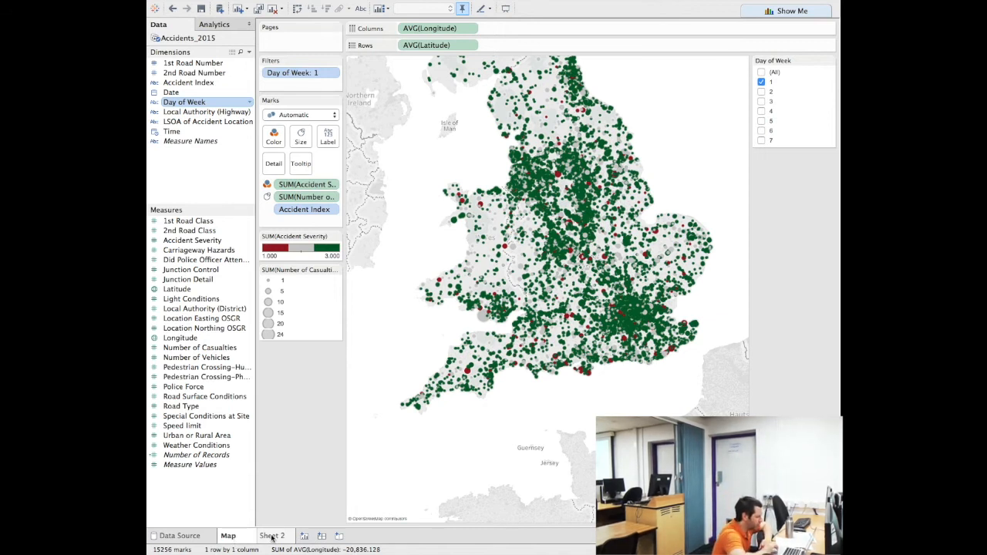
click(270, 536)
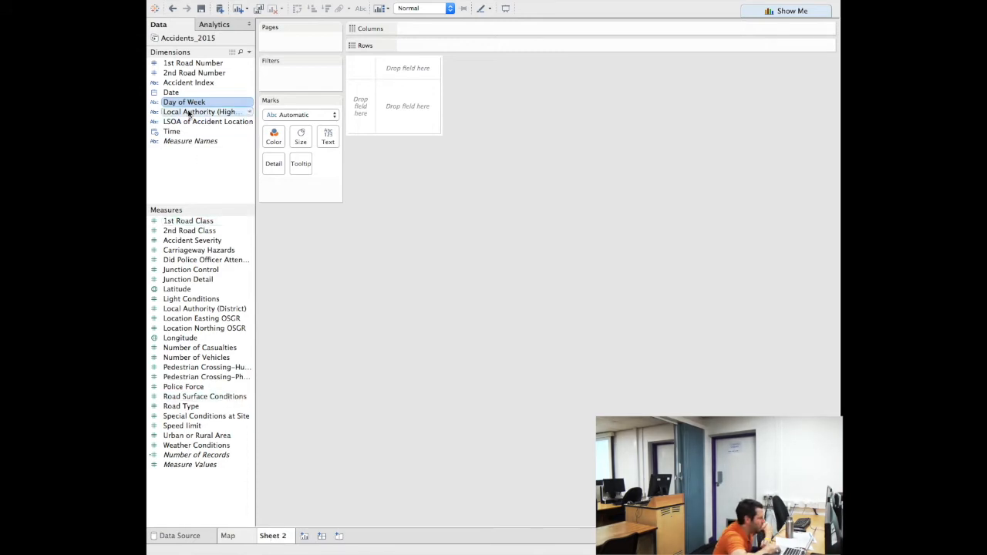
drag(188, 105, 416, 27)
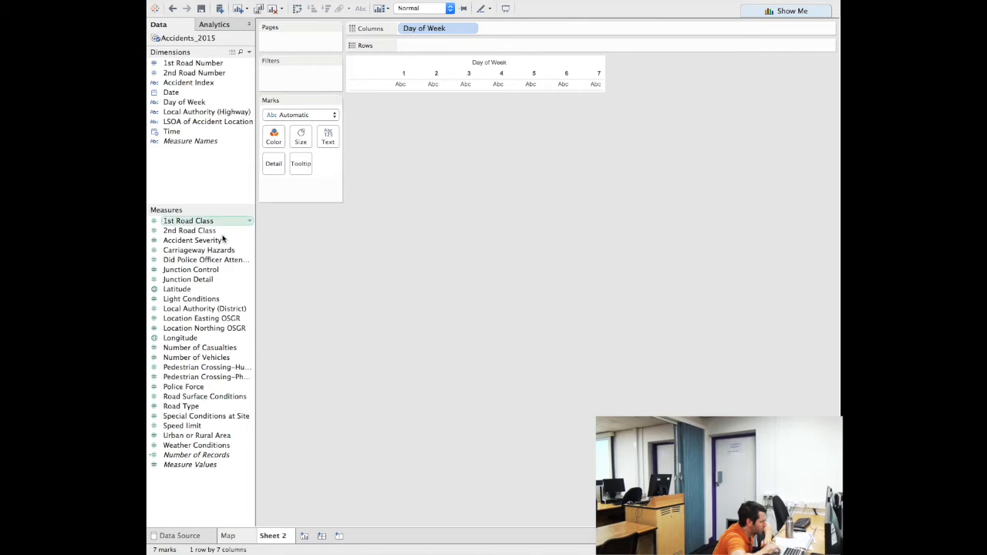
click(188, 349)
drag(188, 349, 436, 47)
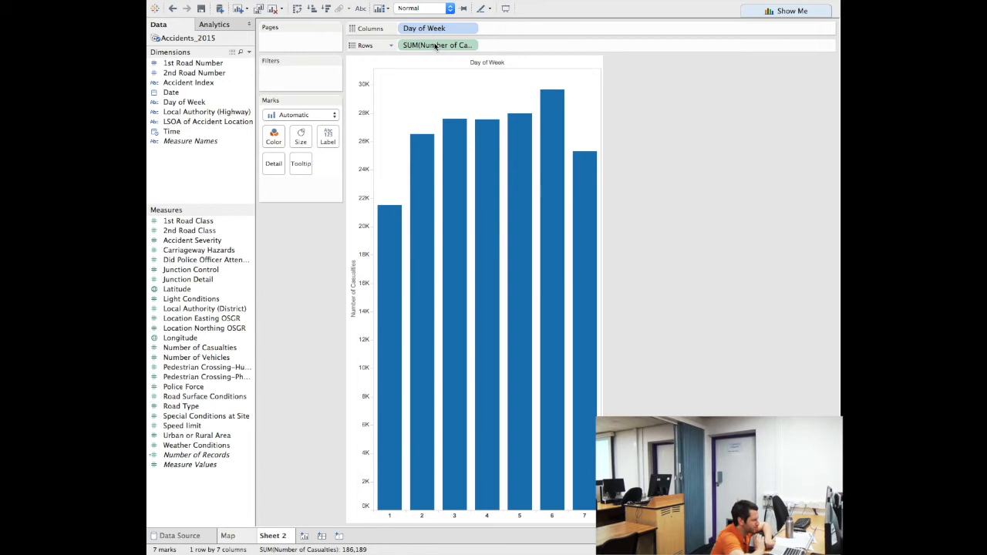
mouse_move(386, 222)
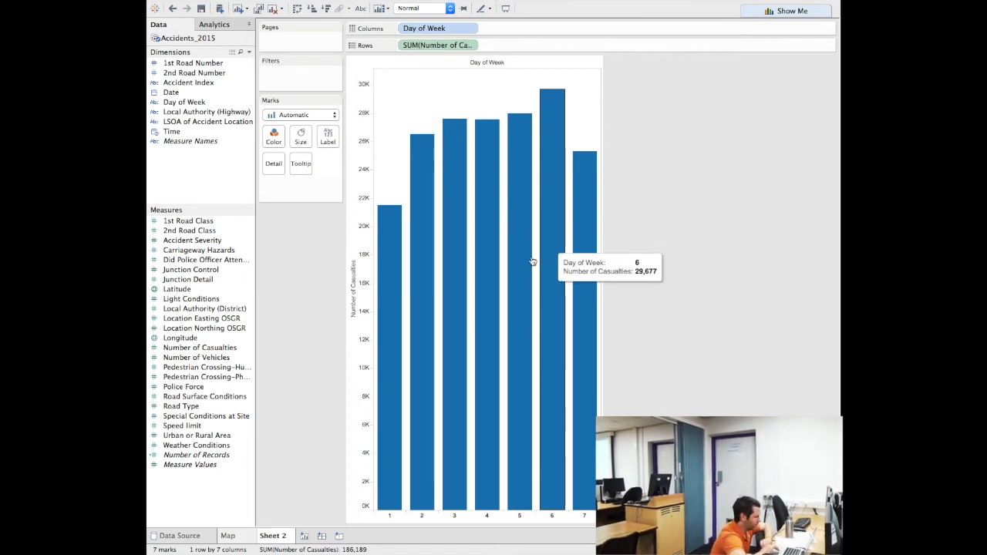
double_click(275, 536)
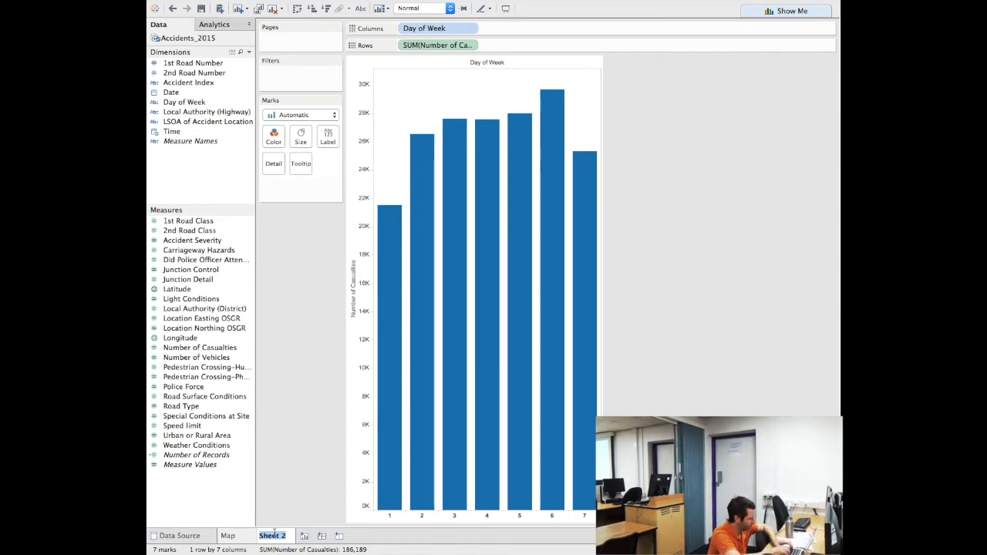
Enter 'Day vs Casualties' as the Sheet 2 tab name
text(D)
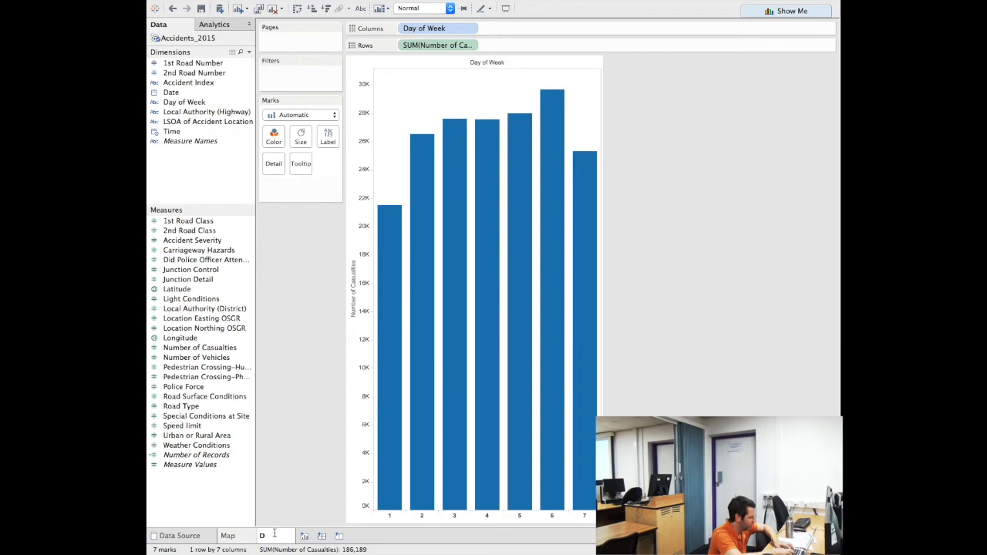
text(iay os)
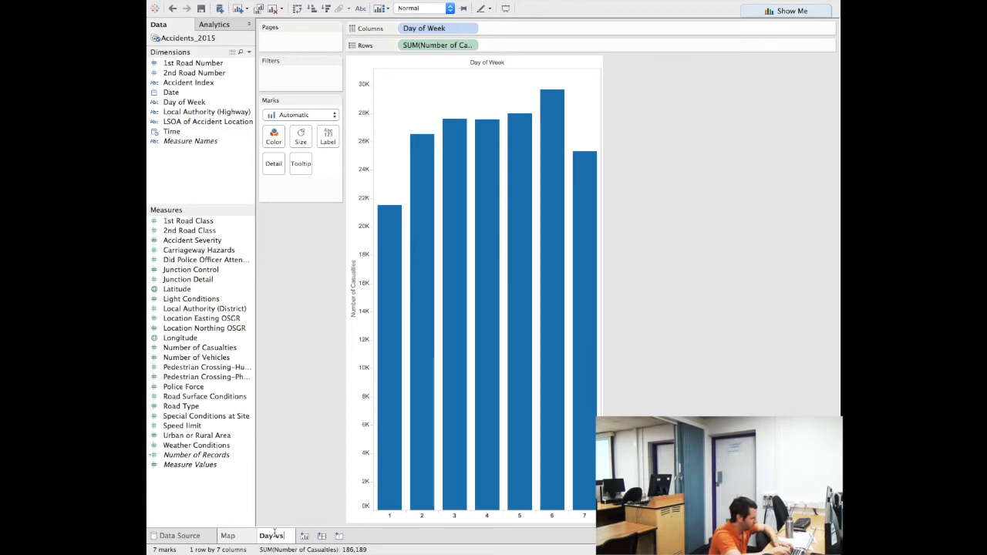
text( Cas)
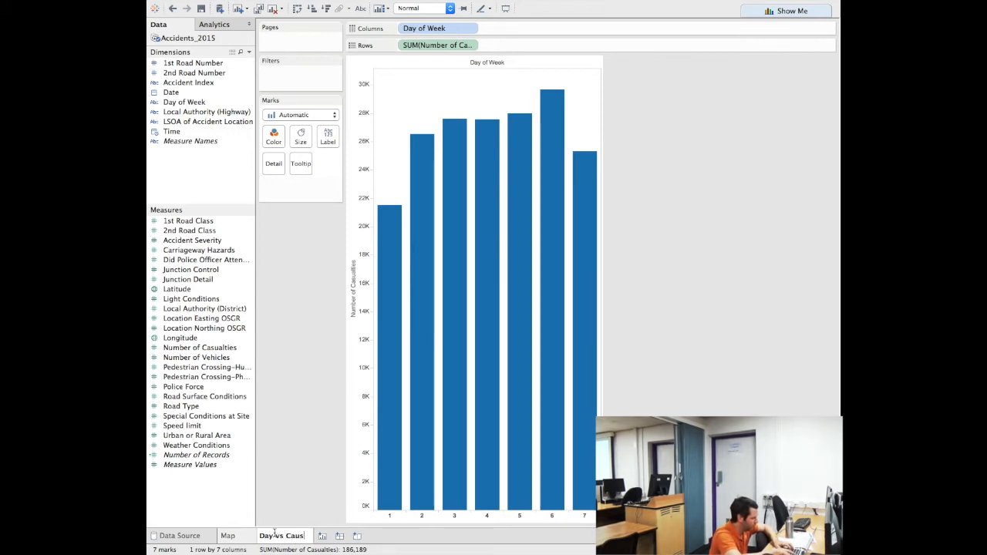
text(ualties)
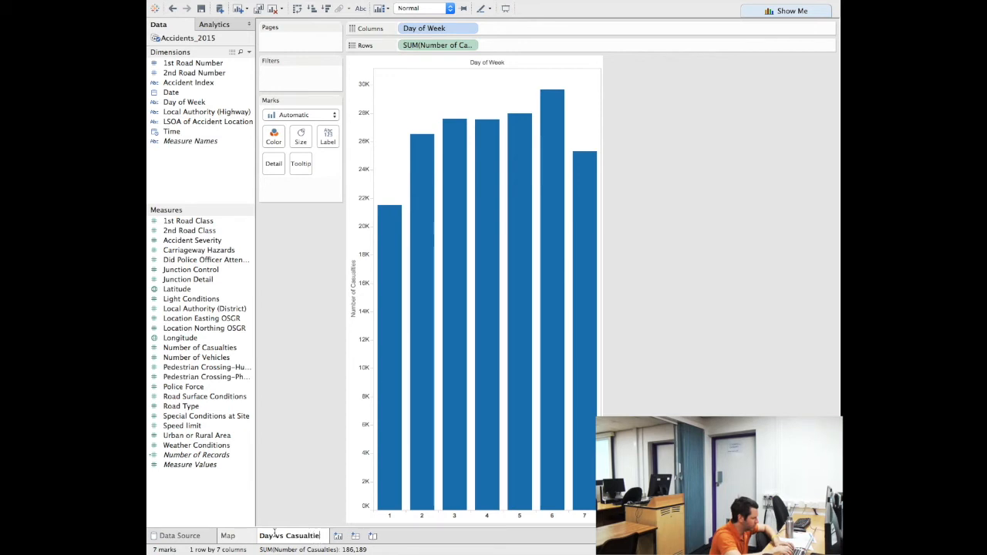
key(Return)
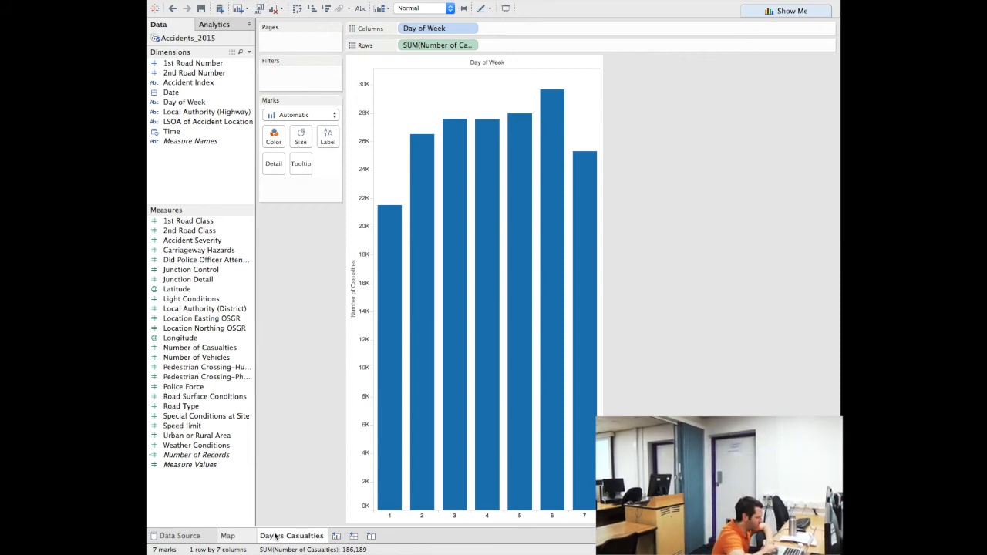
On a new sheet, plot summed Number of Vehicles by hour of Time as a line
click(337, 537)
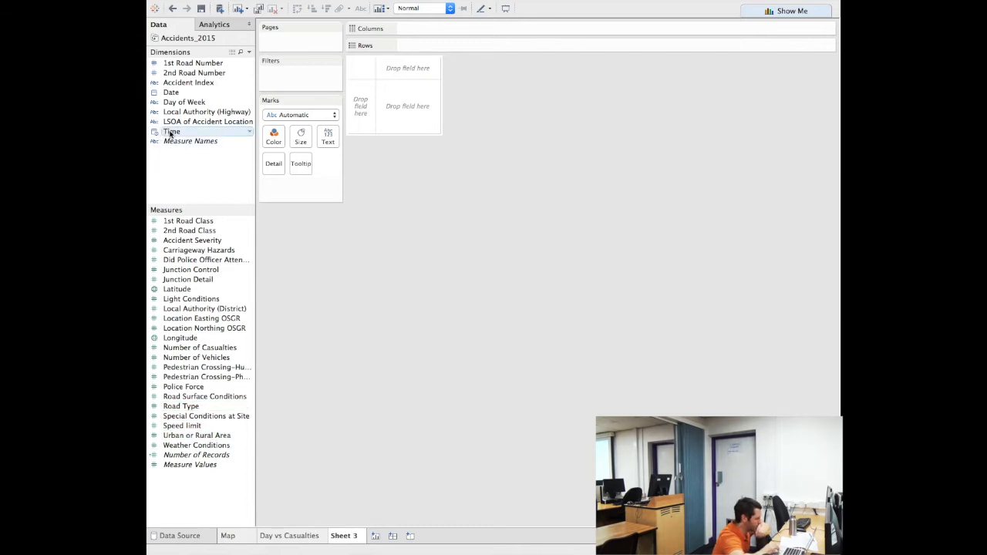
drag(170, 132, 412, 28)
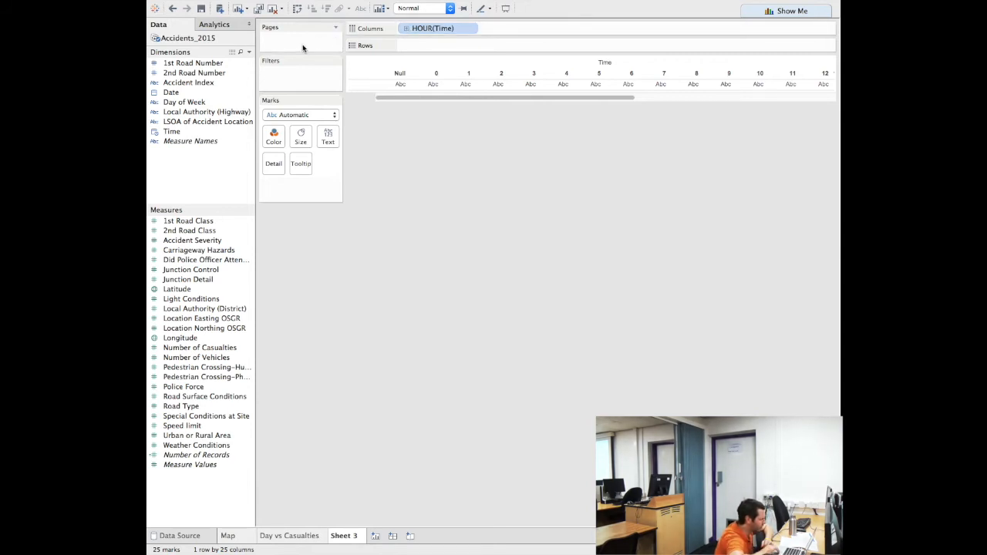
click(178, 358)
mouse_move(178, 359)
mouse_down()
mouse_move(378, 135)
mouse_move(415, 45)
mouse_up()
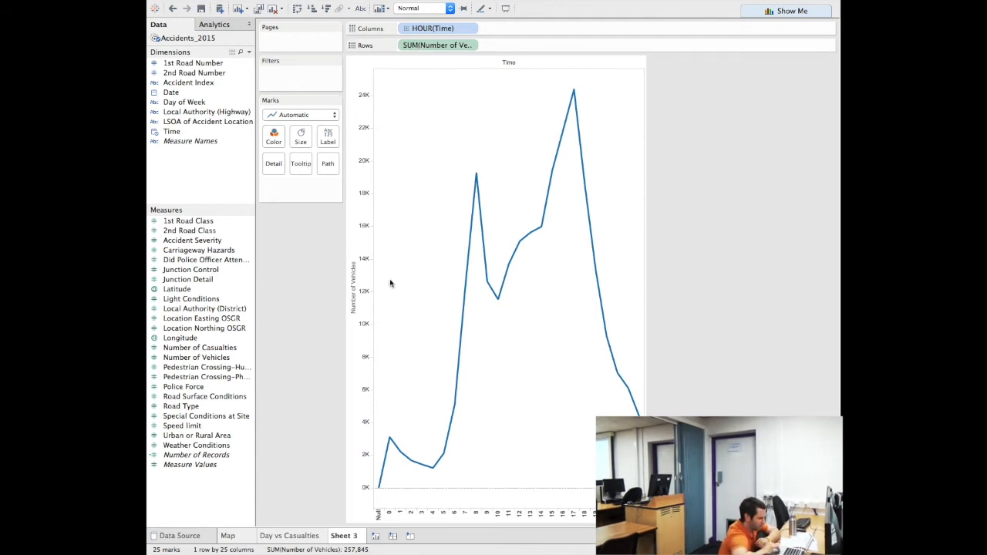
mouse_move(378, 489)
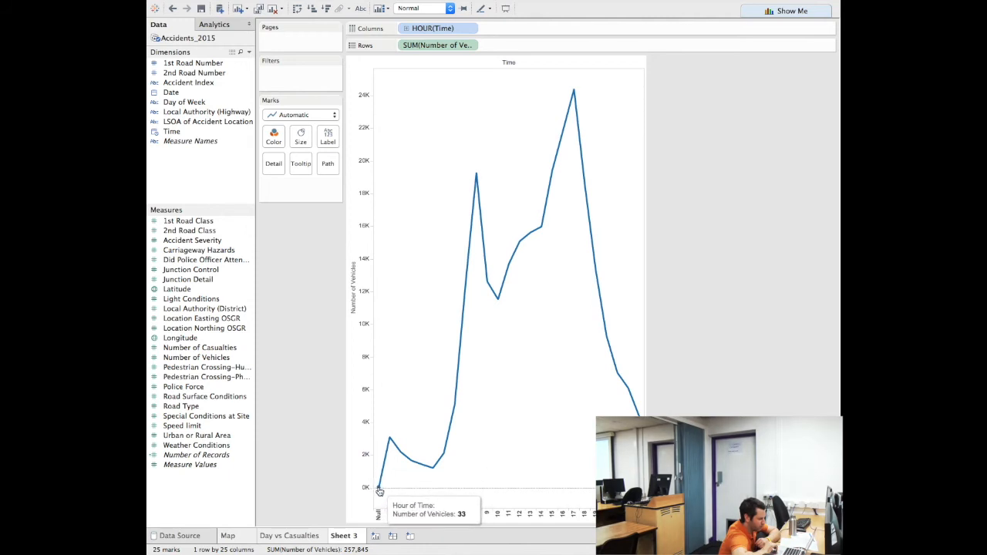
mouse_move(384, 462)
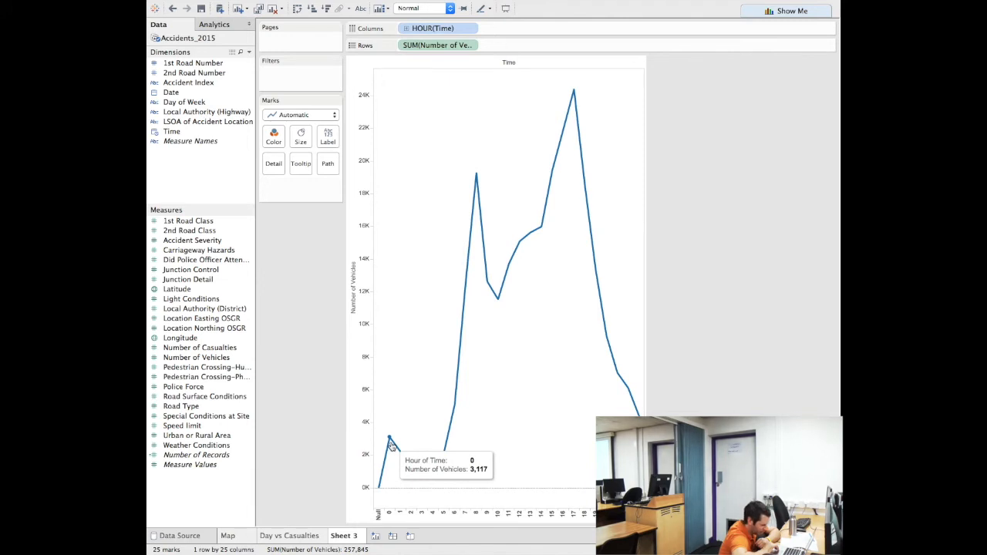
mouse_move(428, 471)
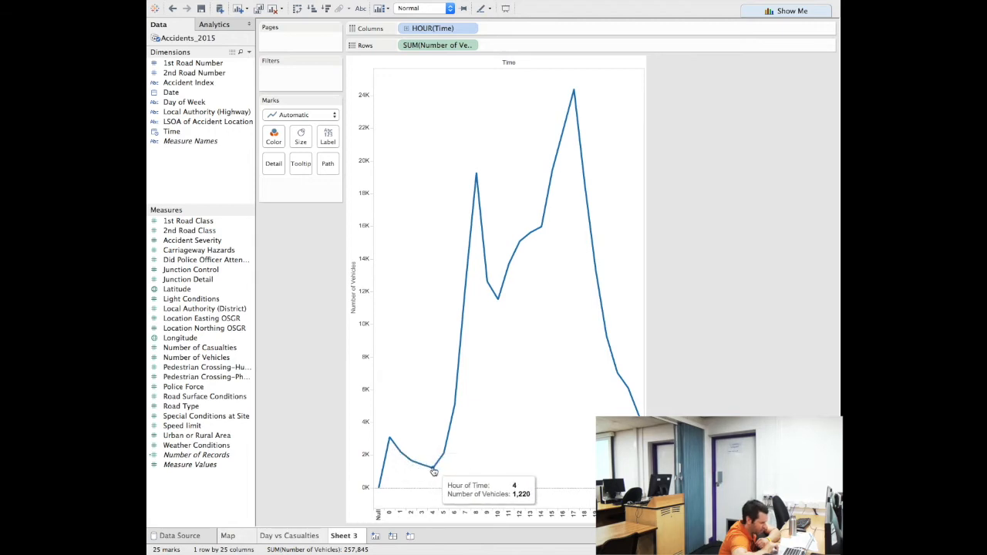
mouse_move(451, 419)
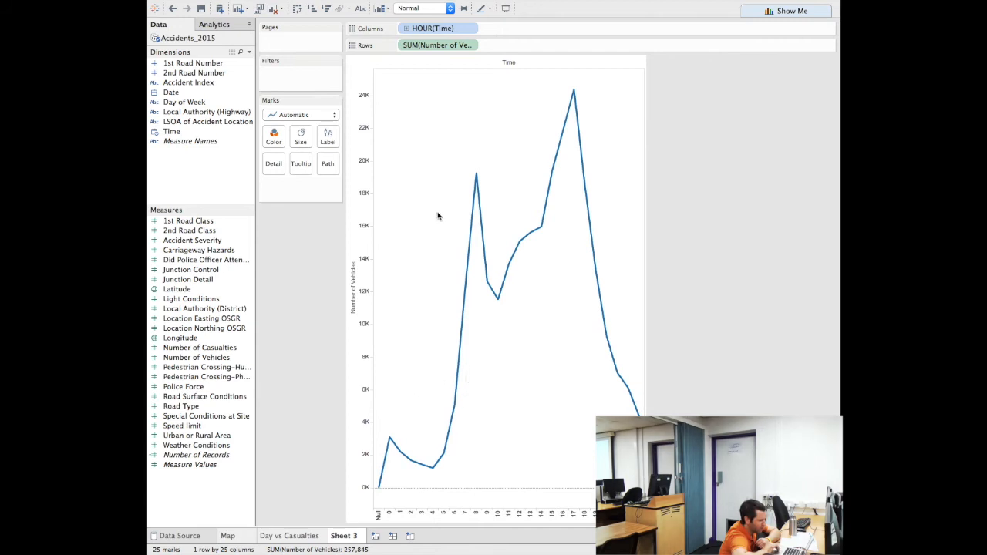
mouse_move(477, 177)
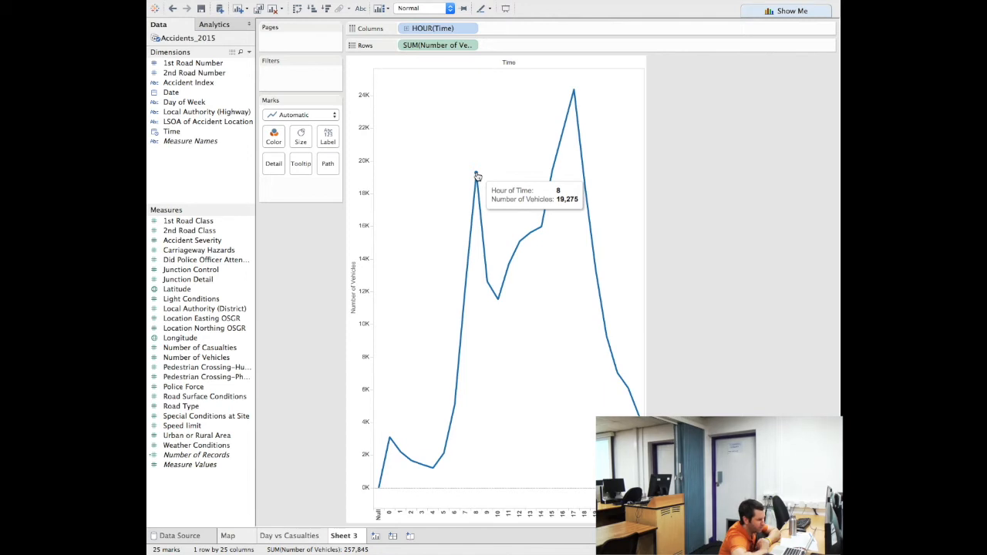
mouse_move(491, 293)
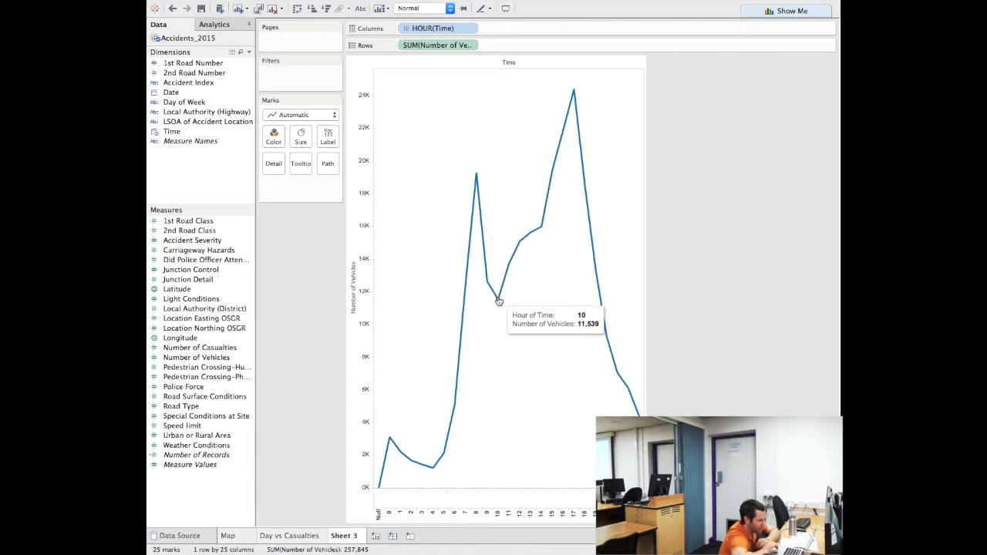
mouse_move(521, 245)
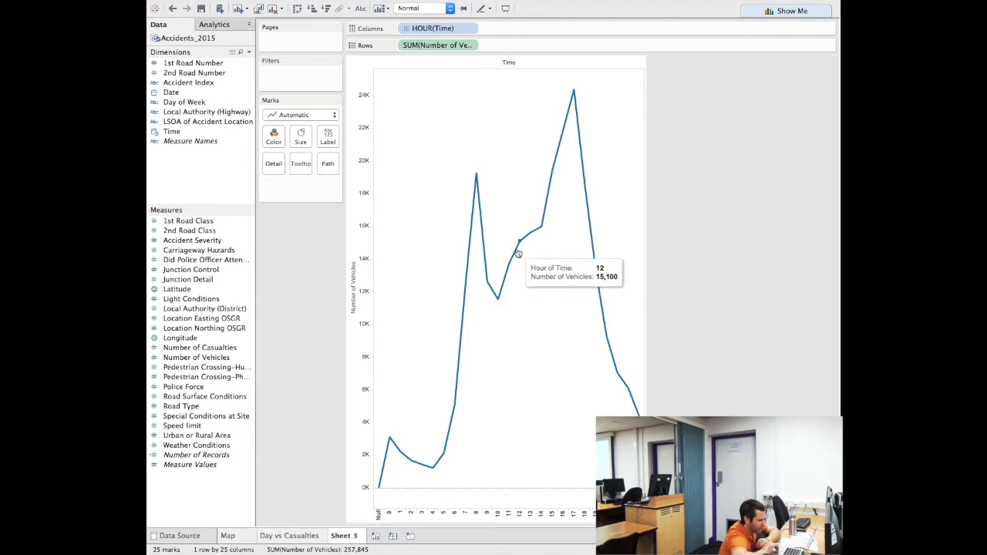
mouse_move(543, 230)
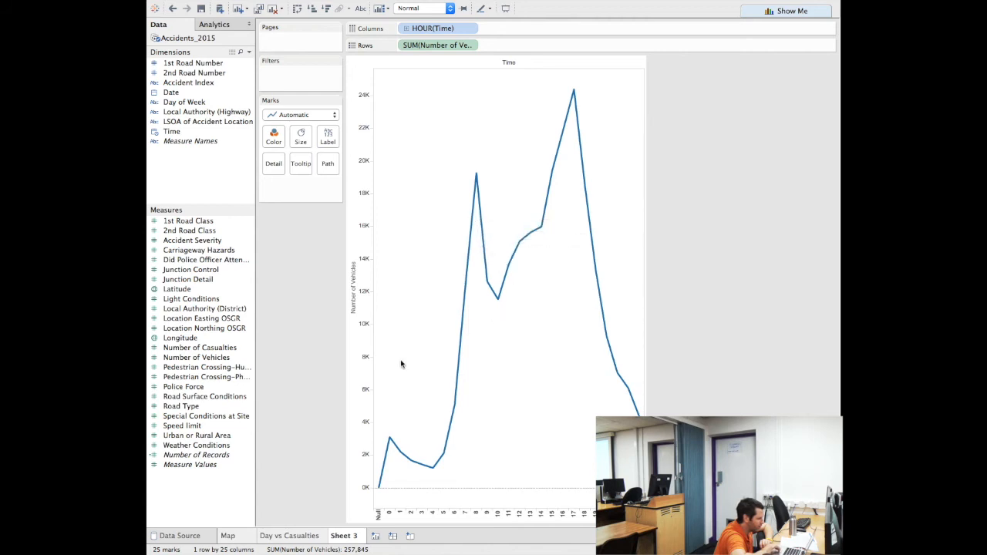
Rename Sheet 3 to 'Line Chart' and add a blank Sheet 4
double_click(344, 538)
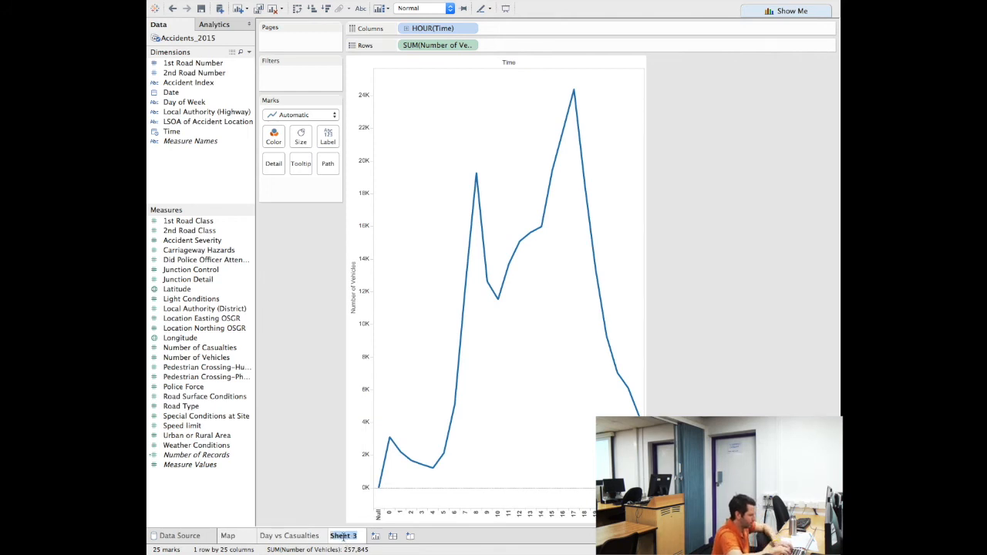
text(Line C)
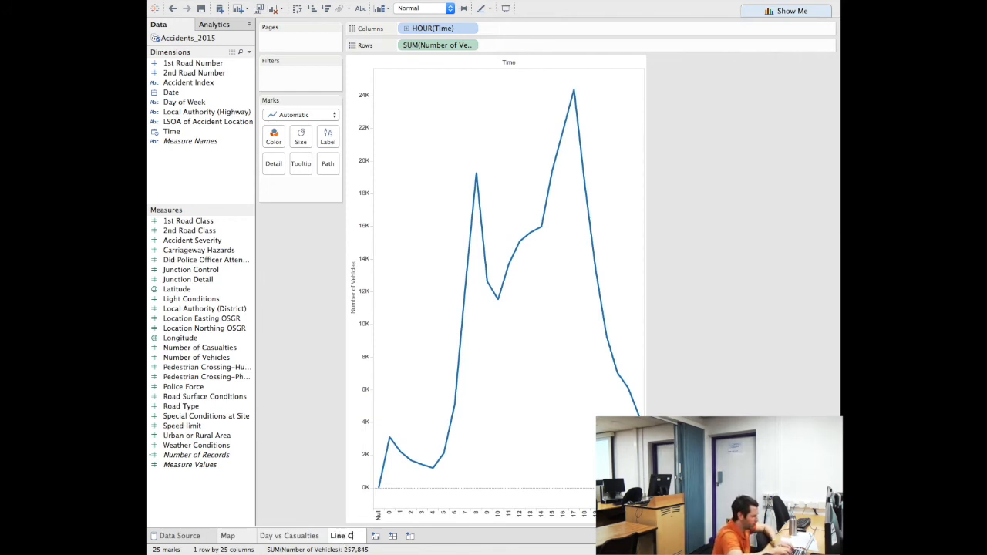
mouse_move(336, 552)
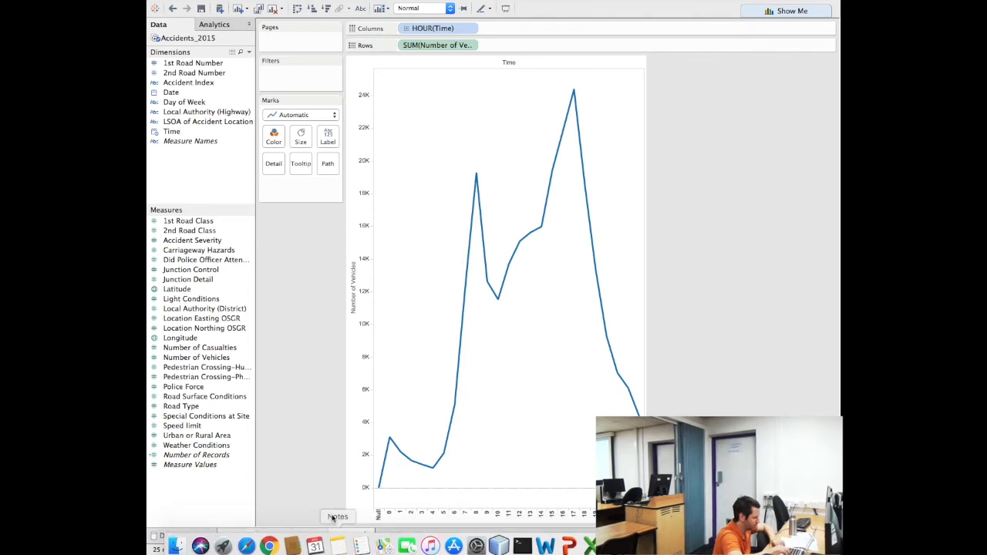
text(e Chart)
key(Return)
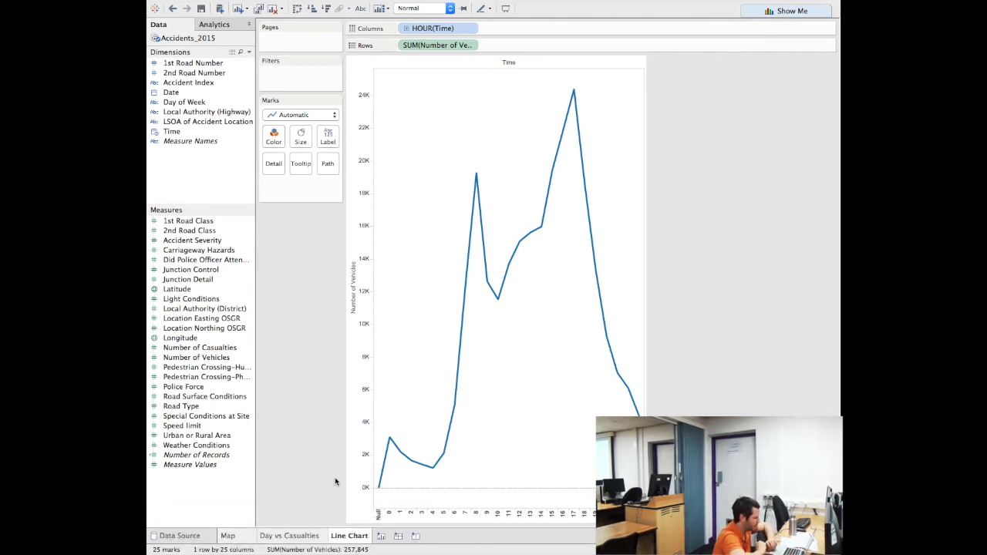
click(381, 537)
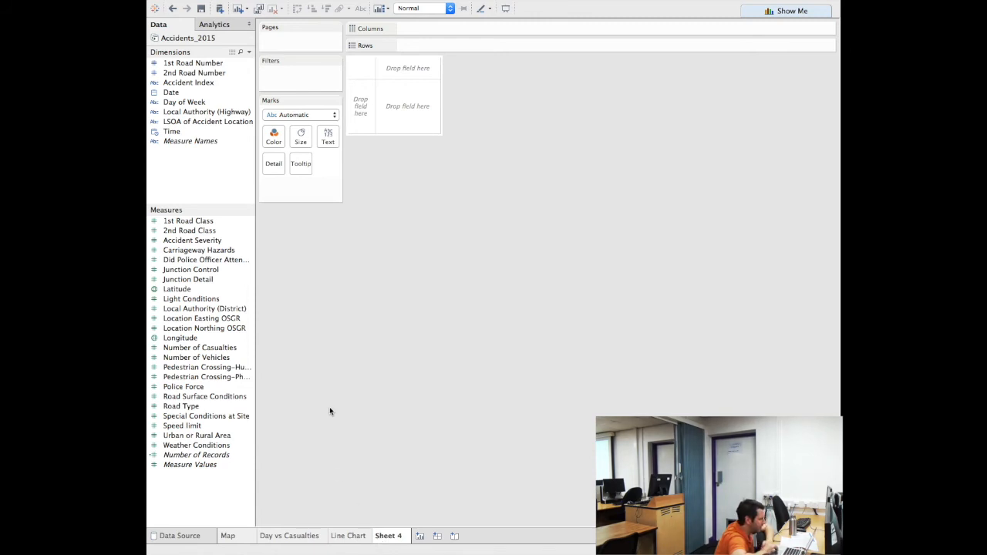
Put hour of Time on Columns, with Number of Records and Number of Vehicles stacked on Rows
double_click(172, 132)
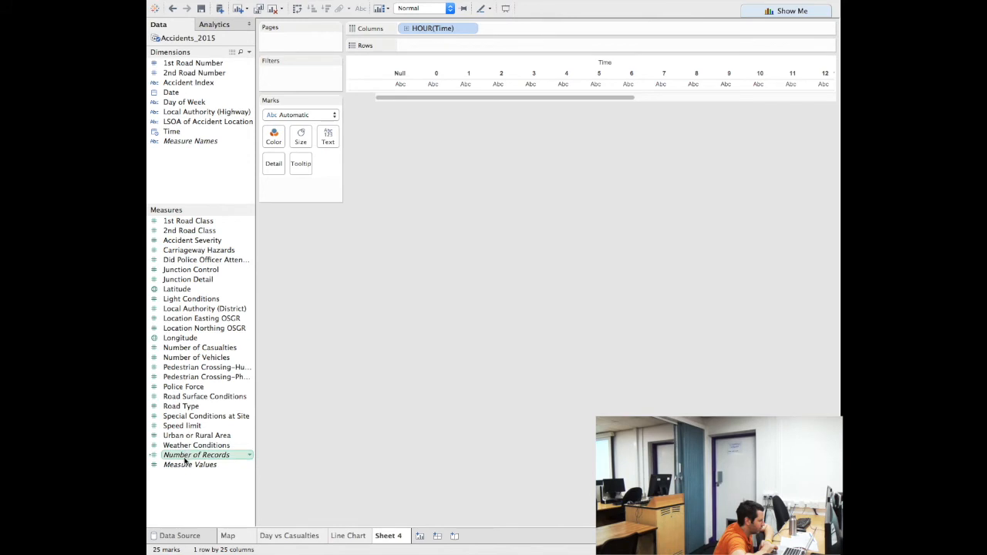
drag(196, 461, 433, 49)
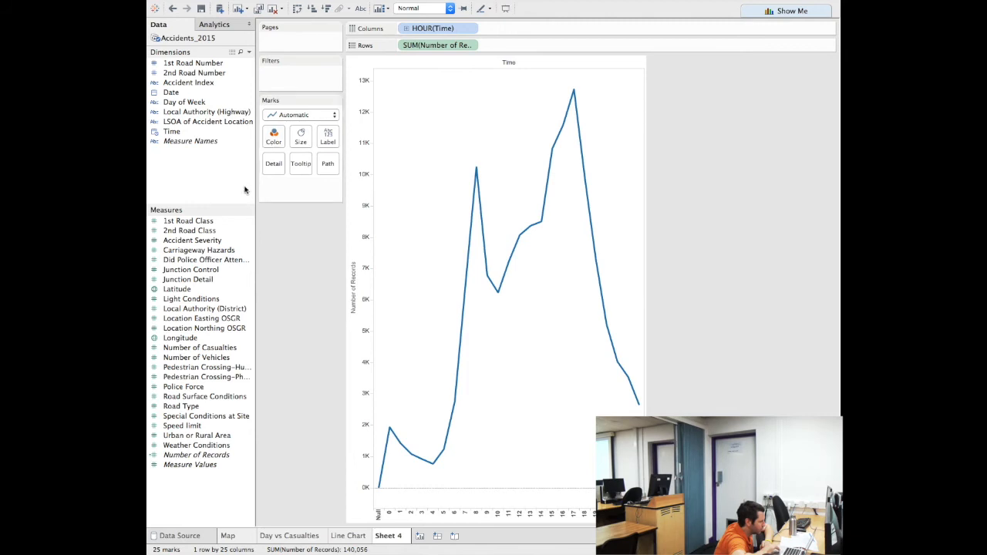
click(191, 359)
drag(191, 359, 512, 46)
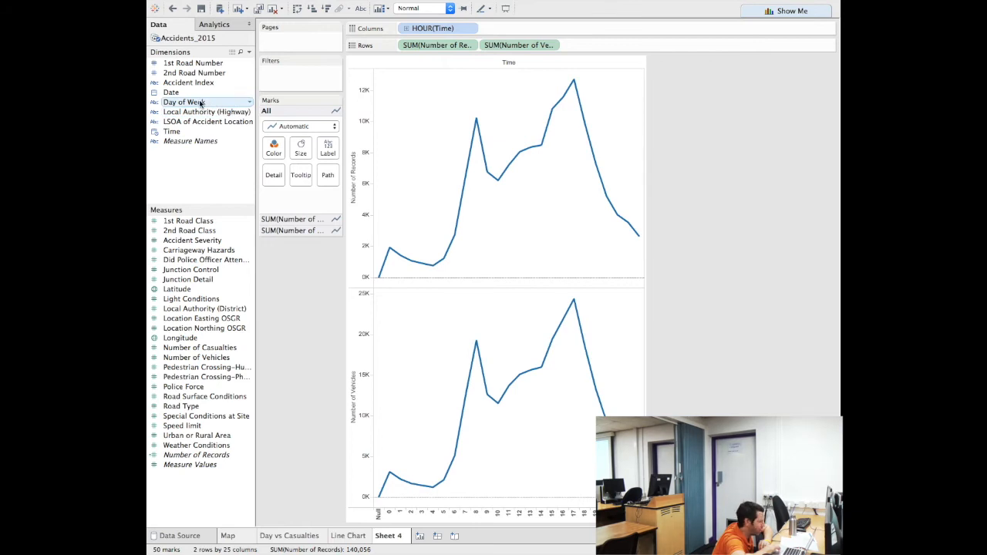
Colour both hourly charts by Day of Week, giving seven lines each
drag(200, 103, 272, 148)
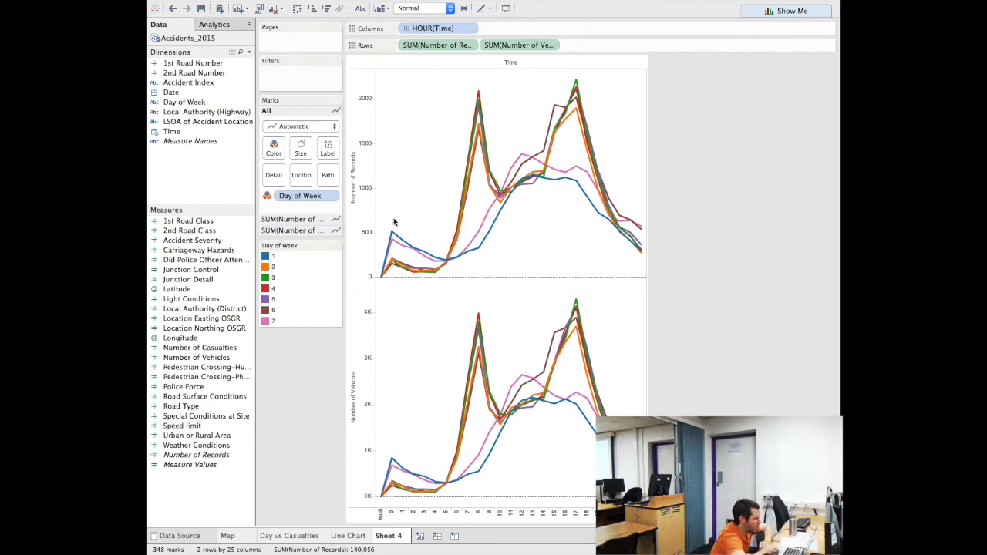
mouse_move(467, 196)
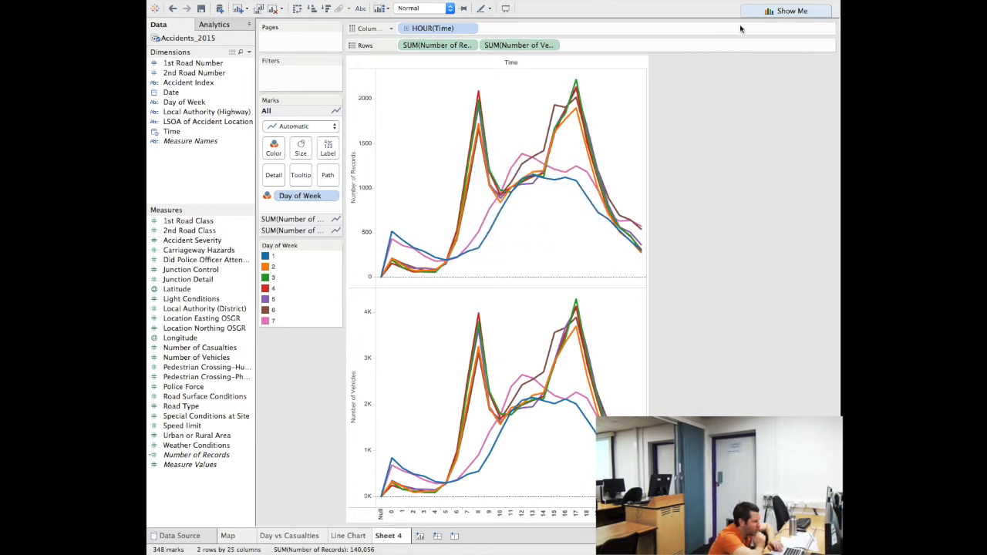
Convert both hourly charts to the continuous area chart type from Show Me
click(763, 14)
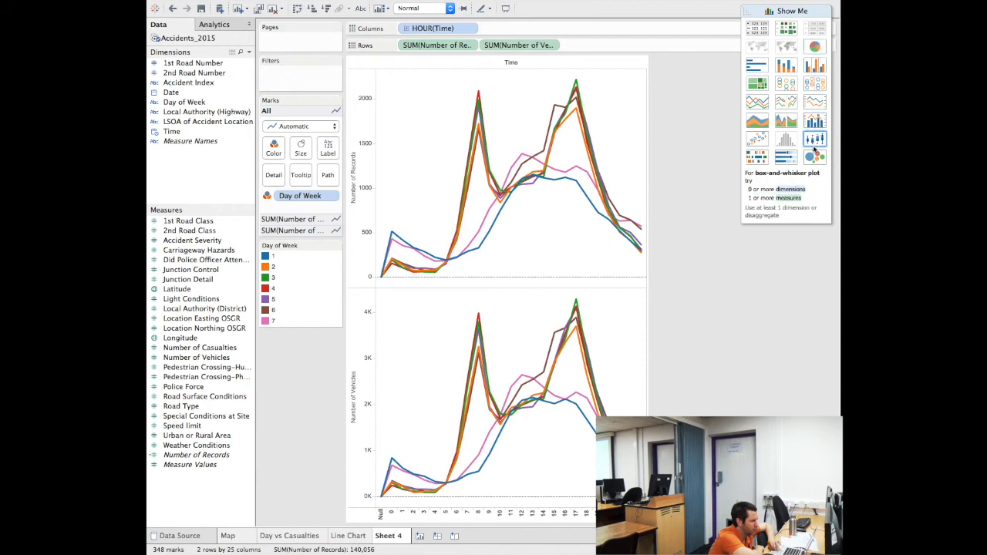
click(765, 121)
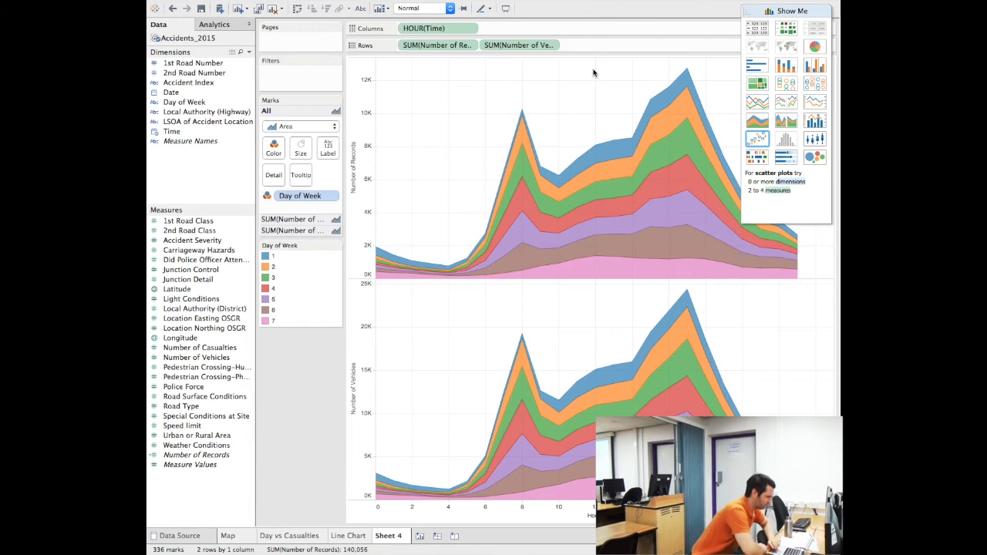
mouse_move(613, 154)
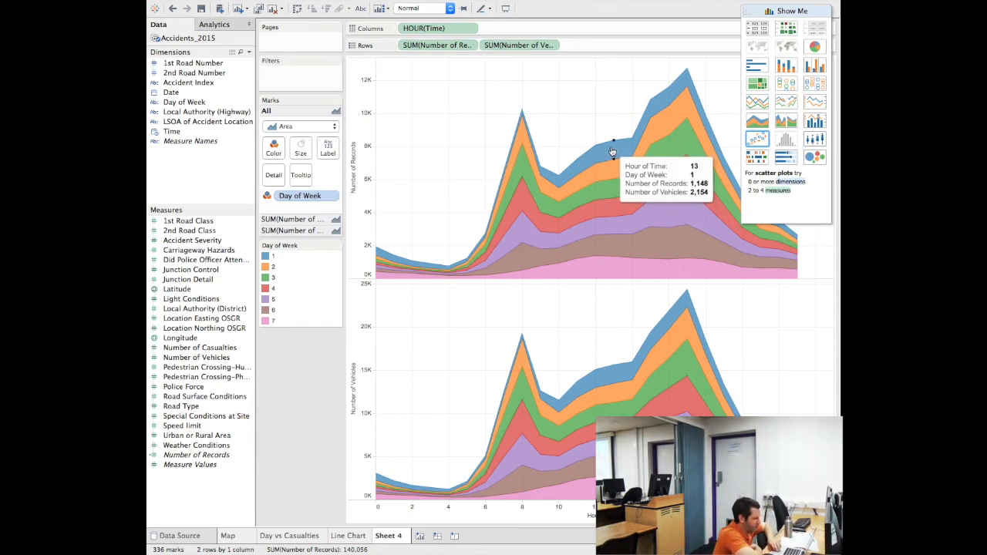
mouse_move(614, 171)
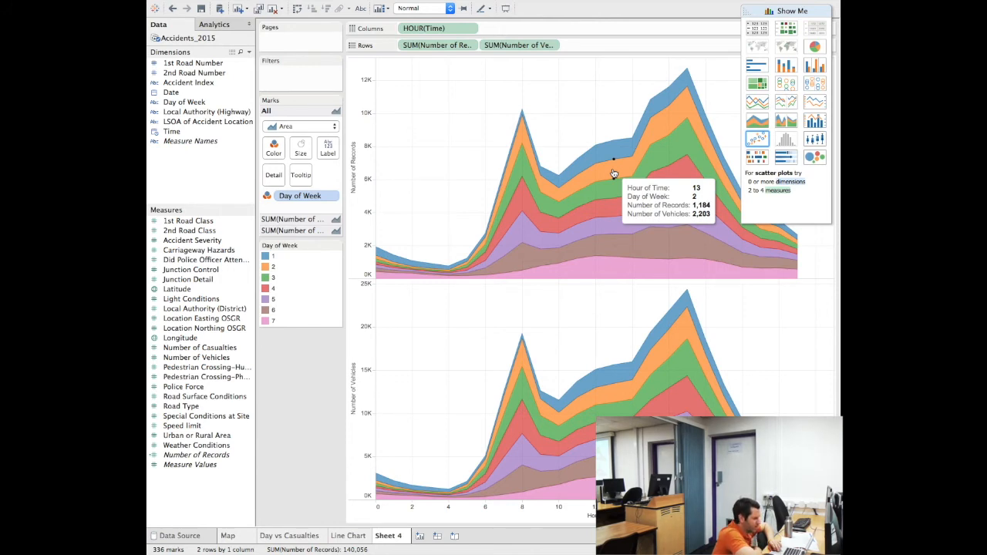
mouse_move(622, 208)
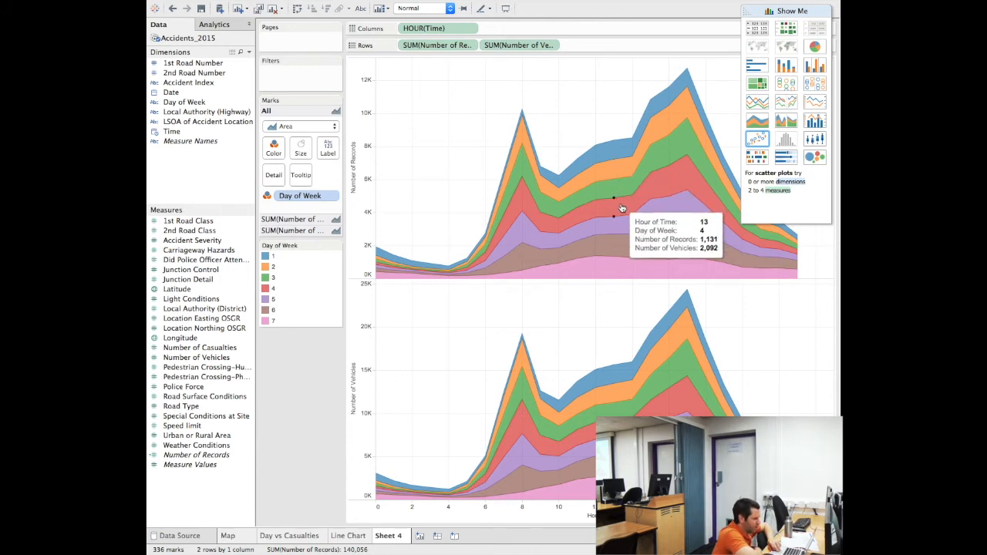
mouse_move(626, 271)
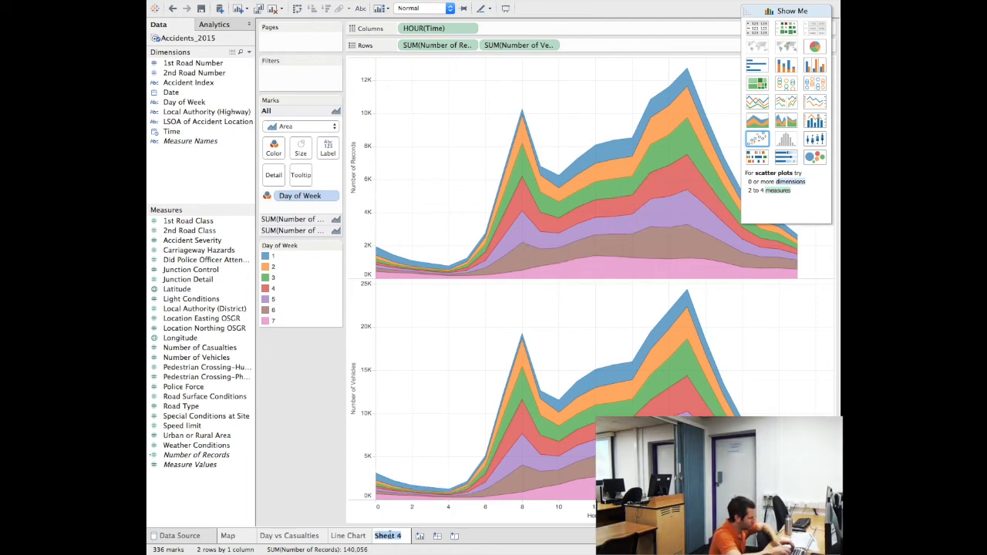
text(Area Chart)
Confirm the sheet name Area Chart and remove SUM(Number of Records) from Rows
key(Return)
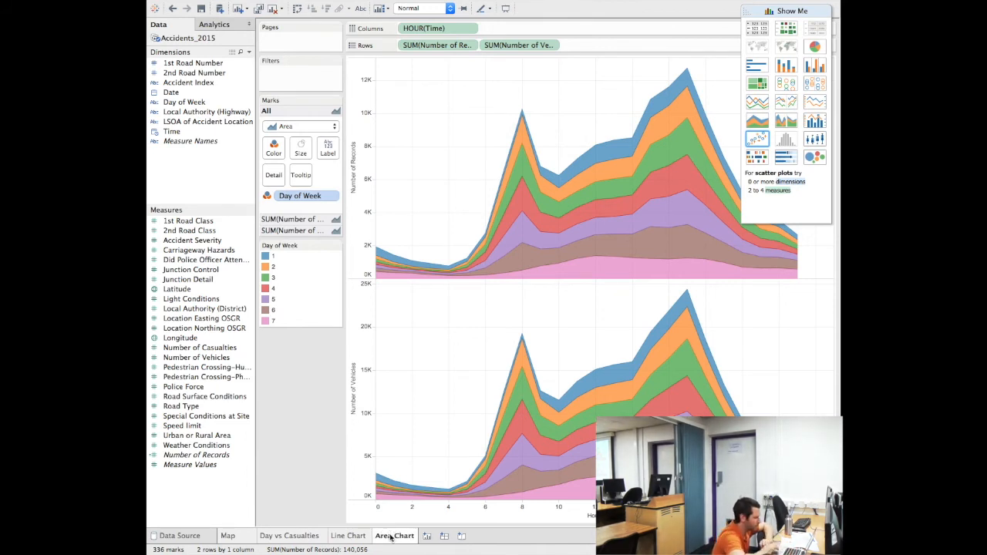
click(470, 46)
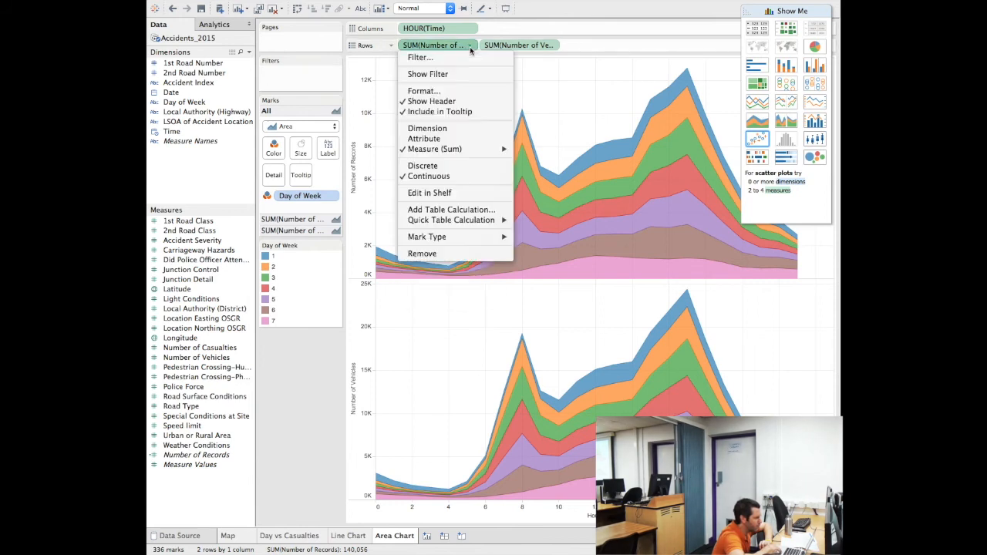
click(452, 254)
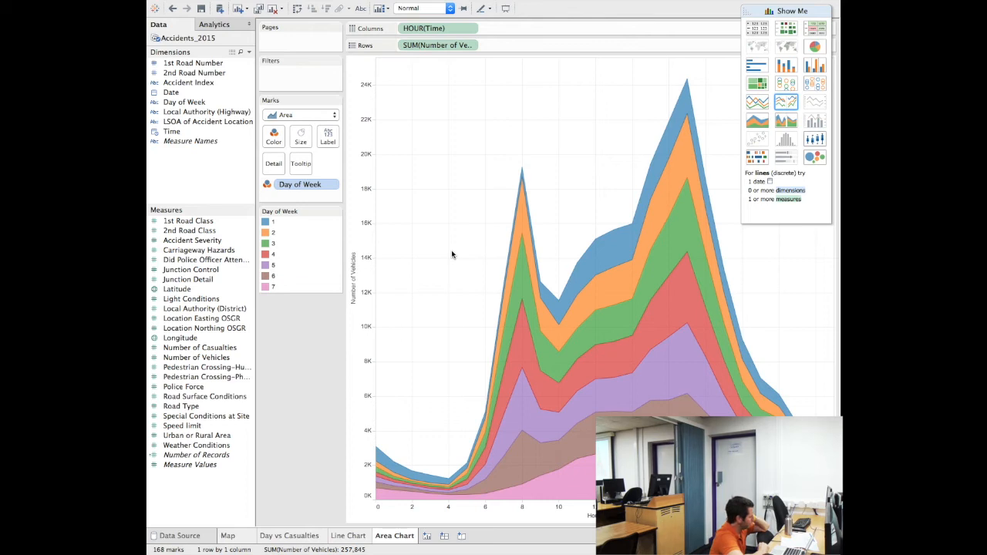
Create a new empty dashboard, Dashboard 1, from the sheet tab bar
click(445, 538)
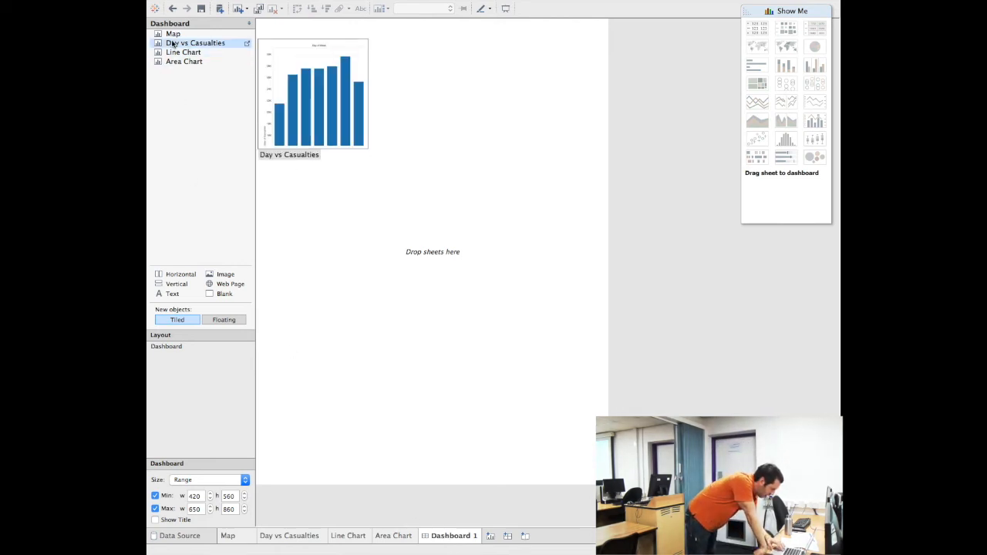
mouse_move(174, 39)
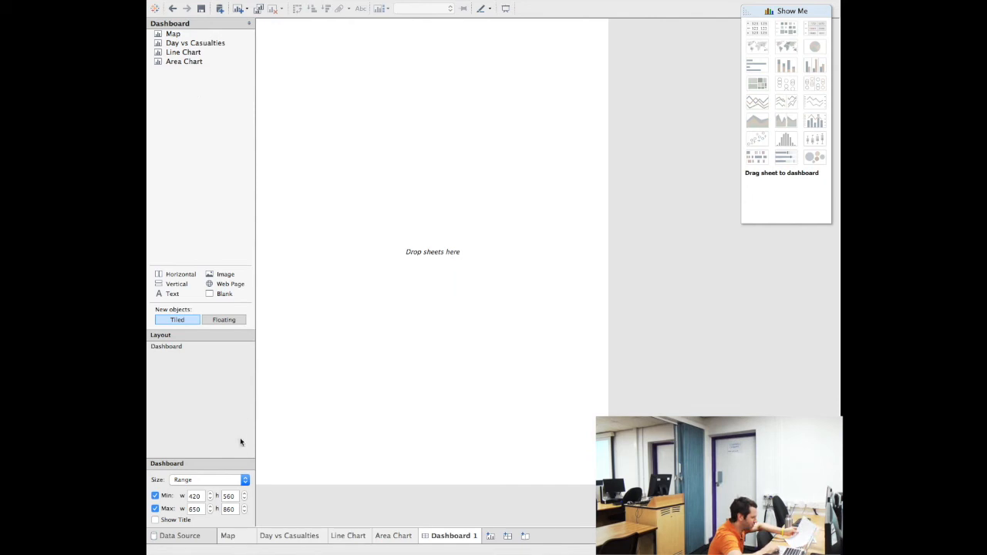
Set Dashboard 1's size option to Automatic
click(244, 479)
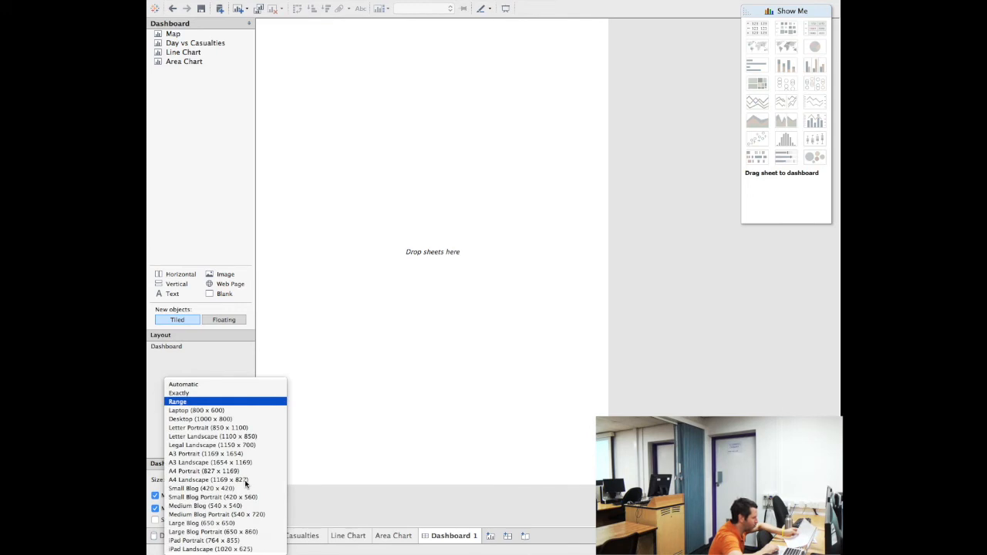
click(242, 385)
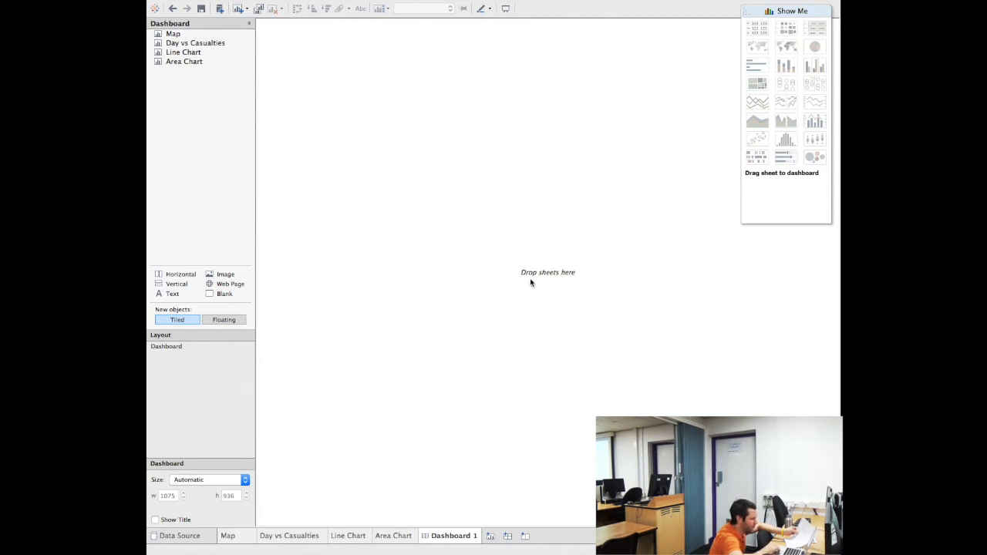
mouse_move(187, 59)
mouse_move(175, 39)
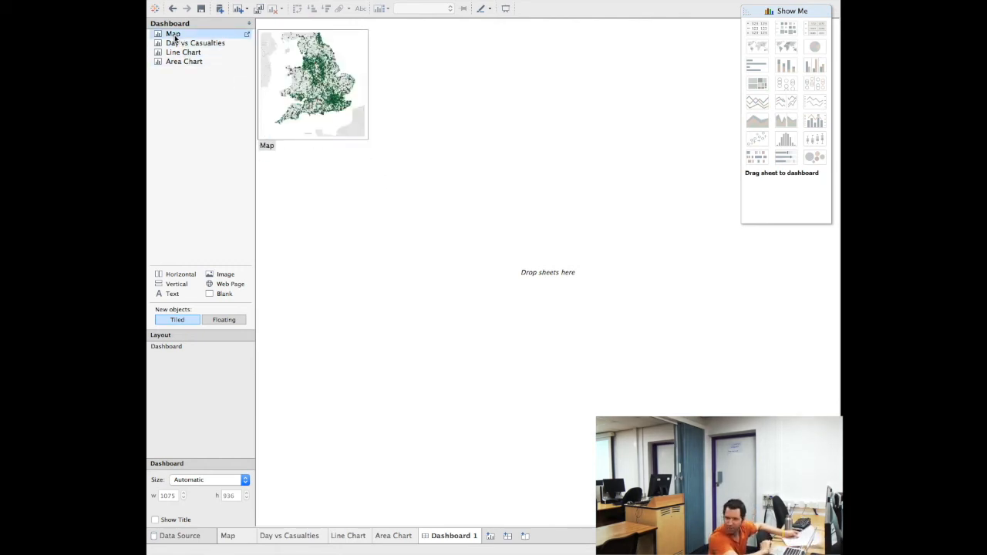
Drop the Map sheet onto Dashboard 1 and dock Day vs Casualties on its right half
drag(175, 39, 292, 102)
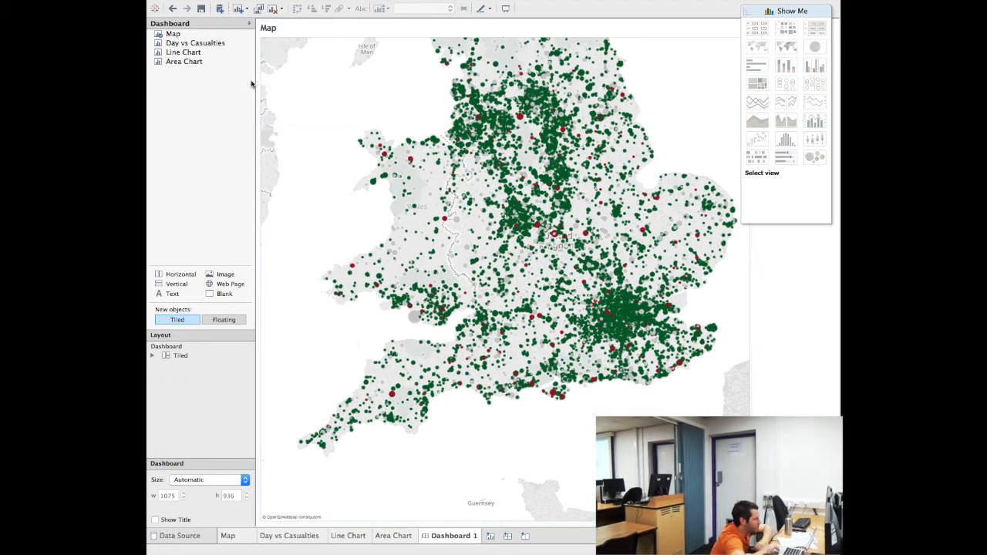
mouse_move(202, 44)
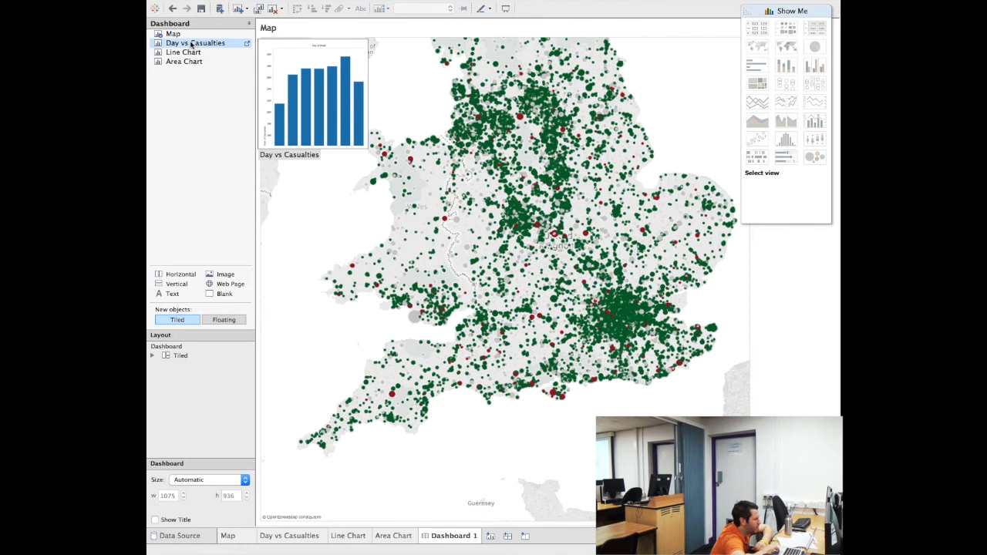
click(191, 45)
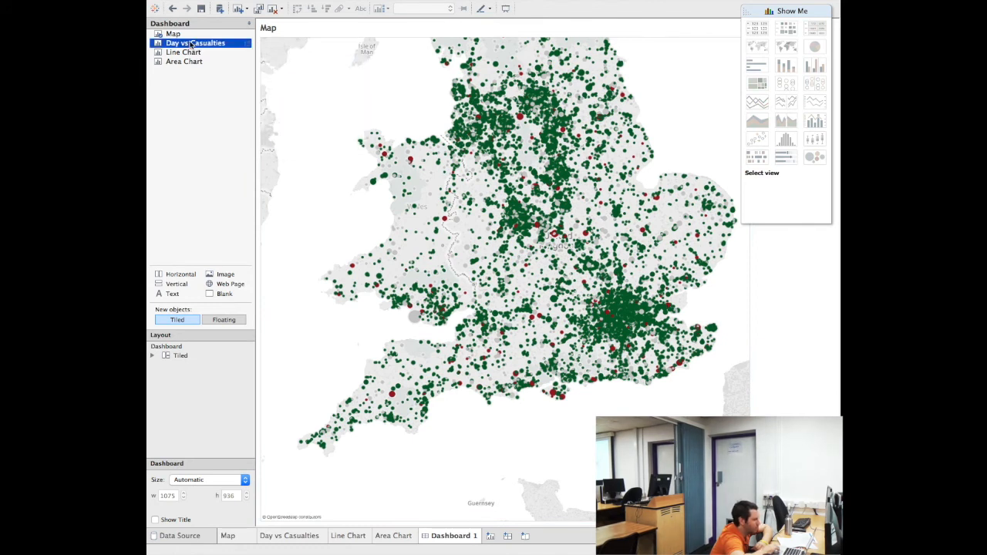
drag(191, 45, 408, 65)
drag(540, 89, 670, 109)
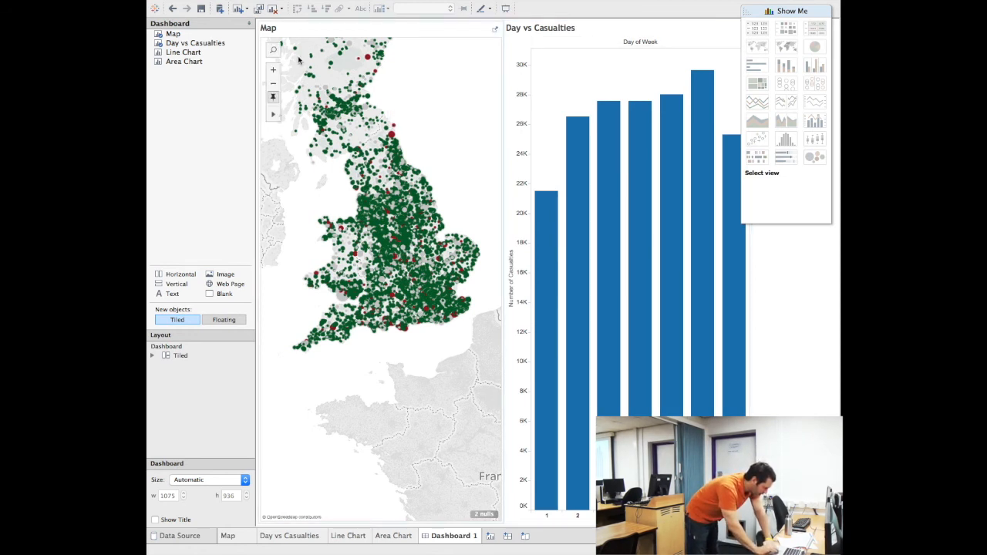
Dock Area Chart under Day vs Casualties, widen the map, then insert Line Chart between them
mouse_move(199, 65)
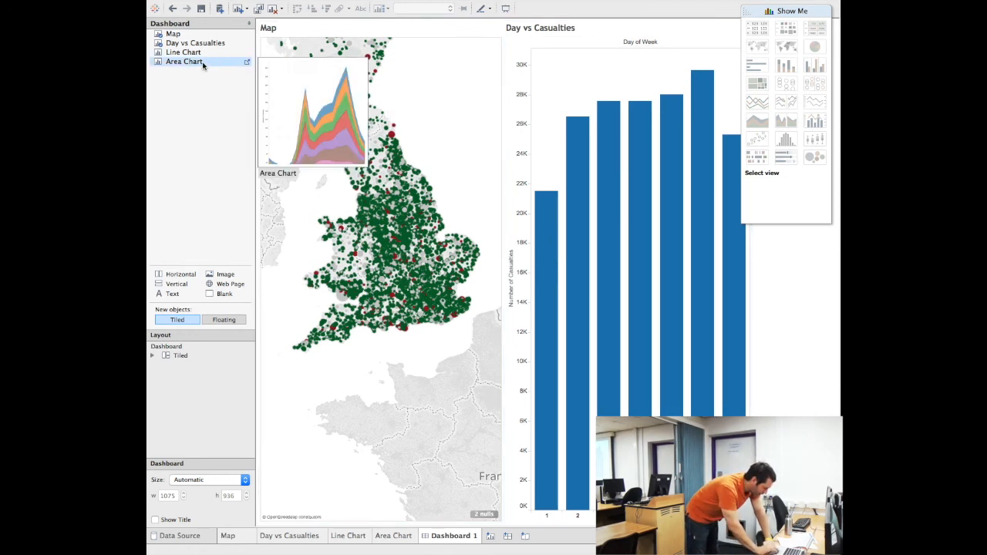
click(183, 65)
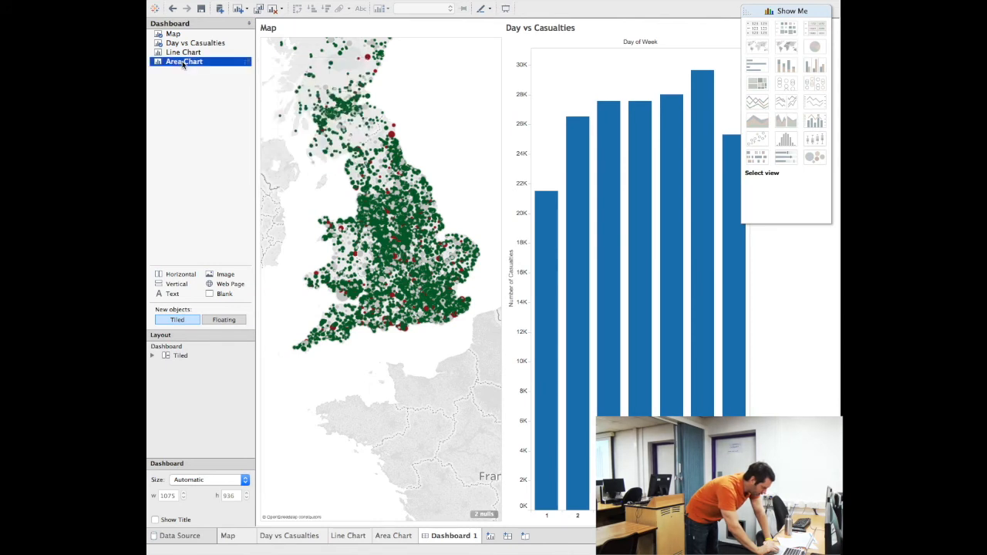
drag(182, 65, 624, 330)
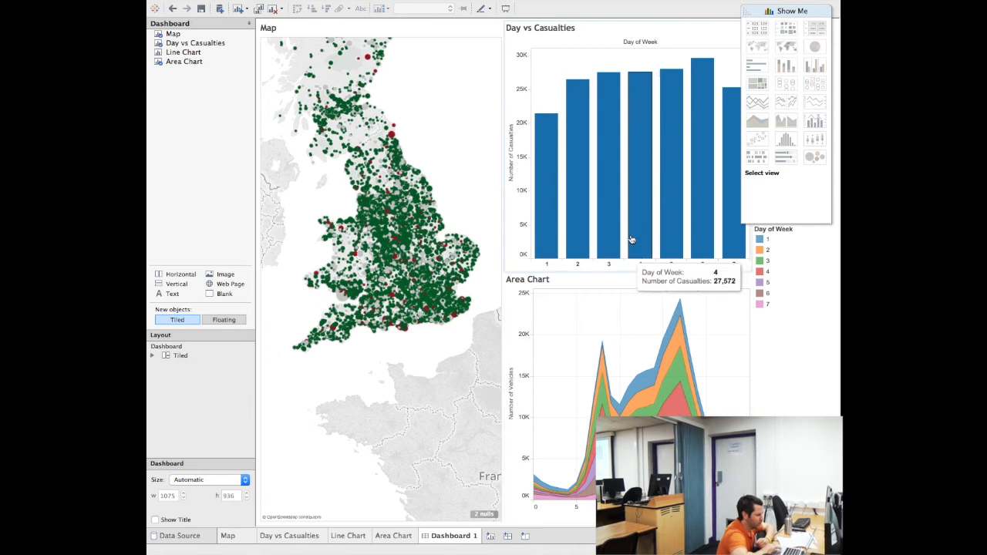
drag(503, 203, 557, 210)
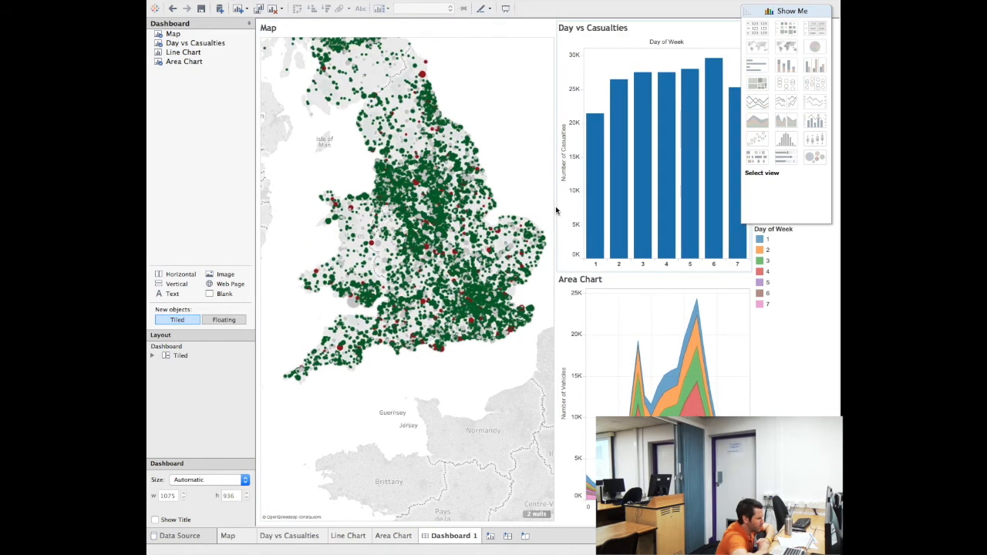
mouse_move(198, 62)
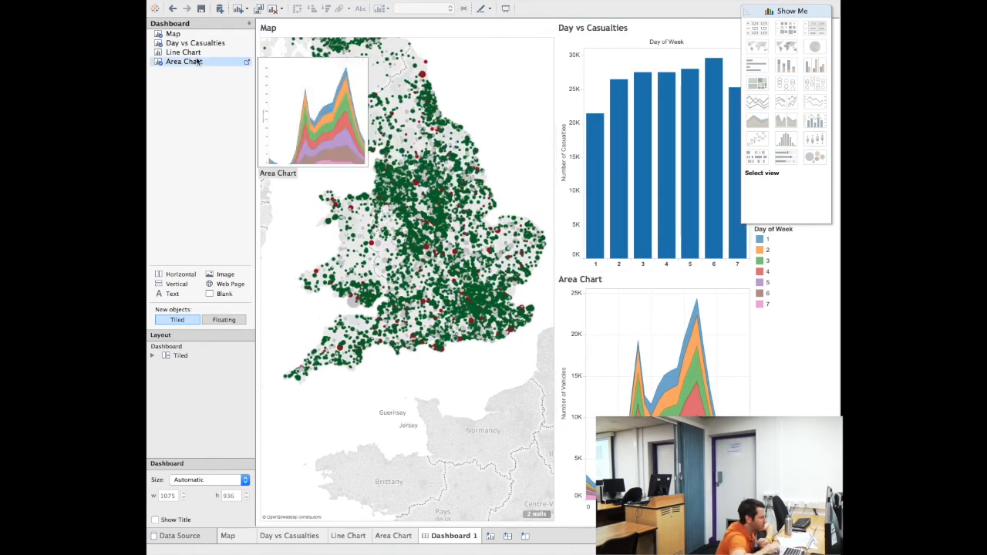
drag(187, 53, 609, 258)
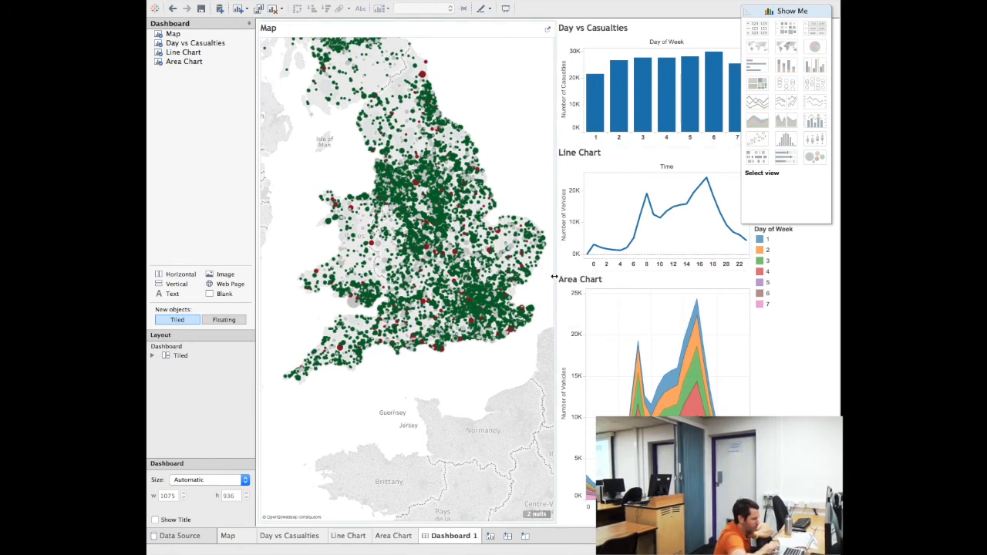
Push the zone dividers right and pan the map north to Scotland and northern England
drag(556, 274, 575, 276)
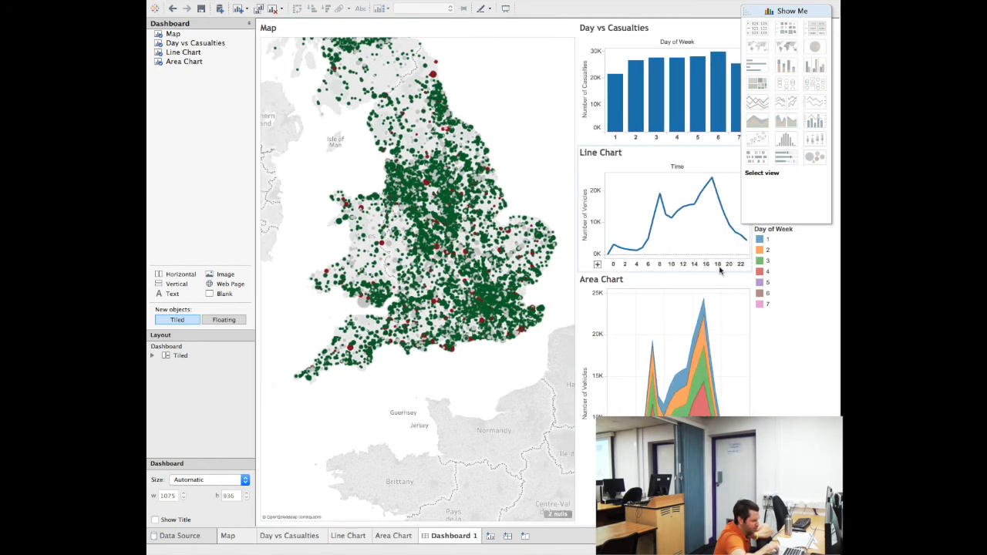
drag(753, 278, 761, 282)
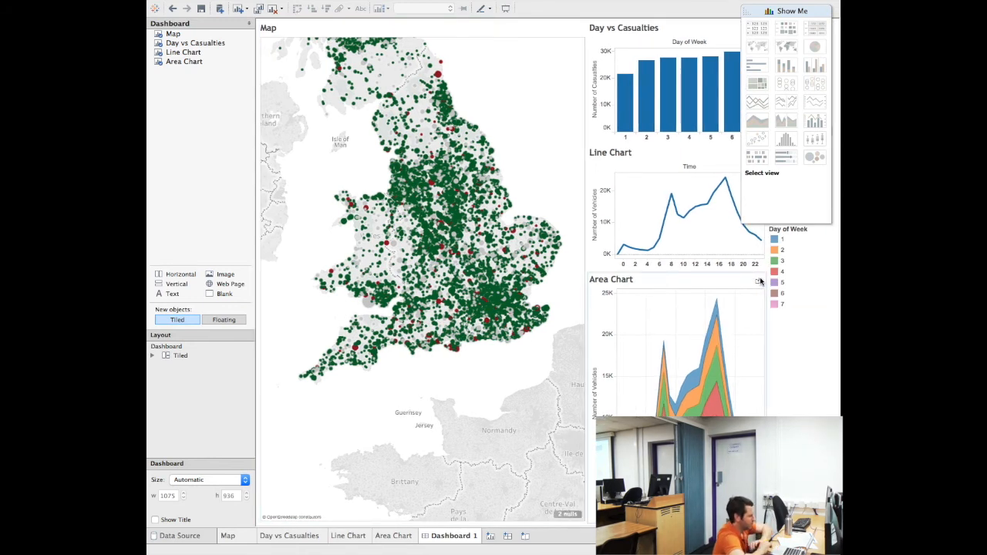
click(478, 272)
drag(479, 272, 485, 393)
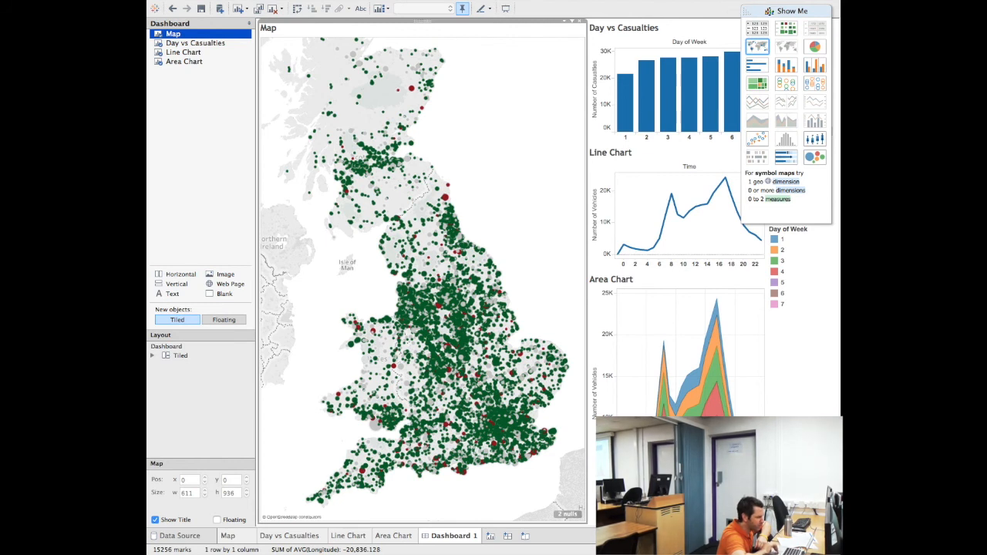
click(779, 11)
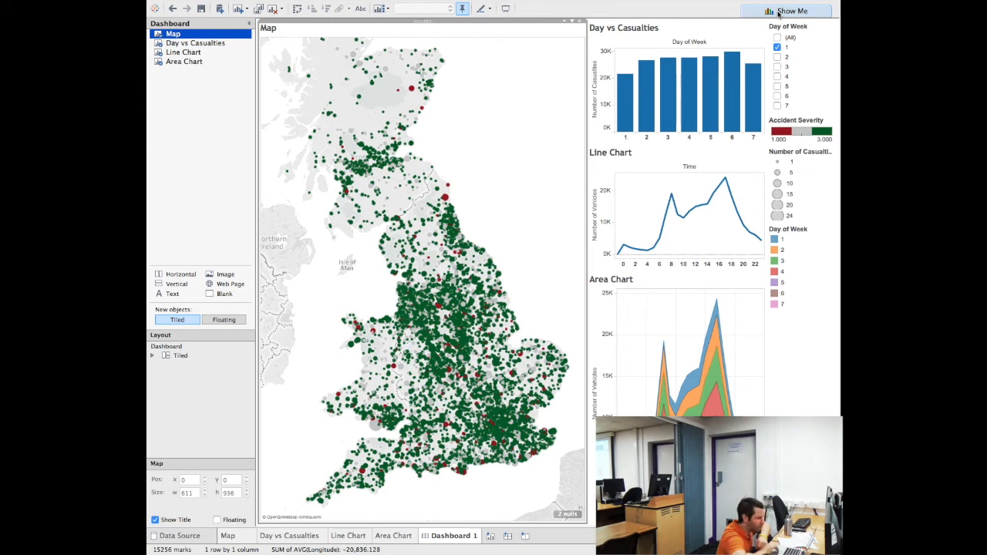
Turn on Use as Filter for Day vs Casualties and filter the dashboard to day 2
click(742, 25)
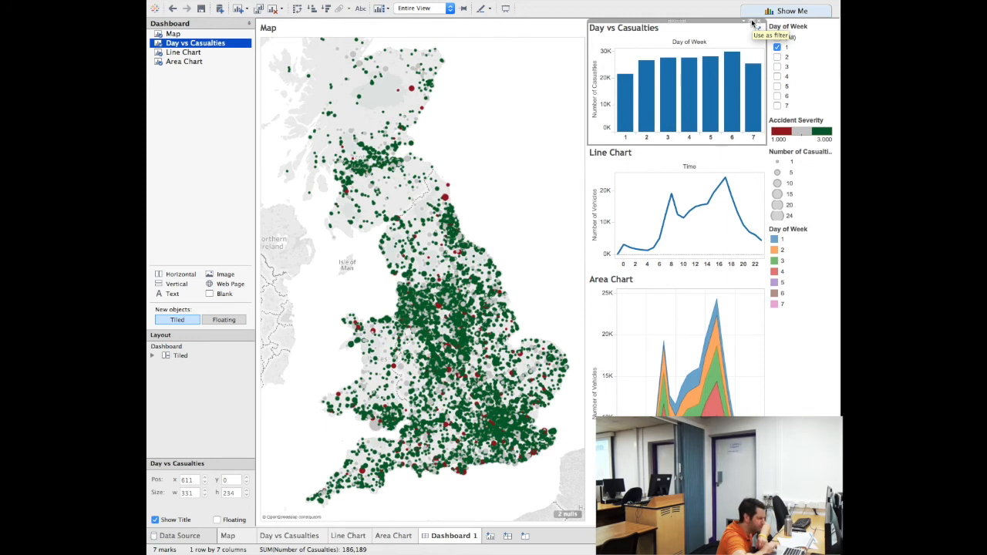
click(753, 23)
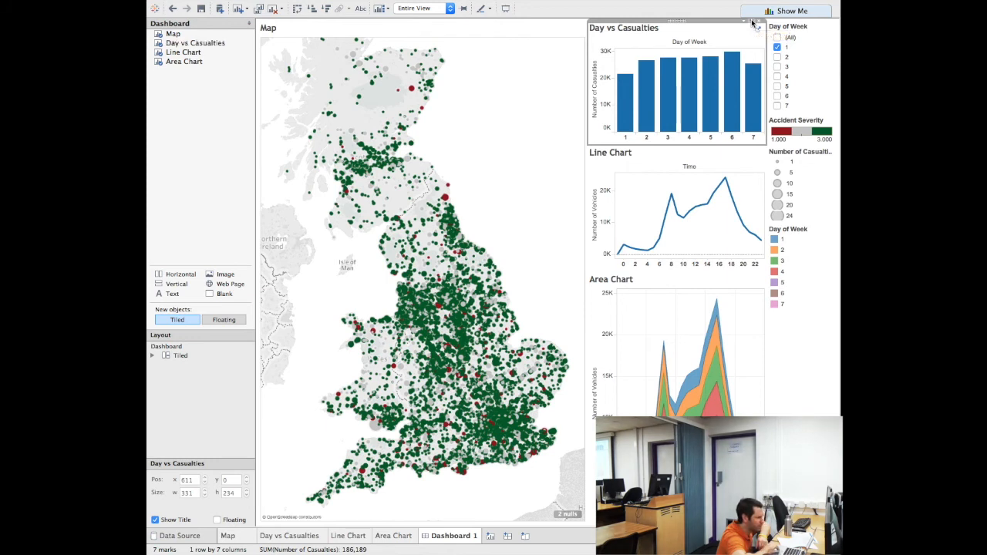
click(650, 89)
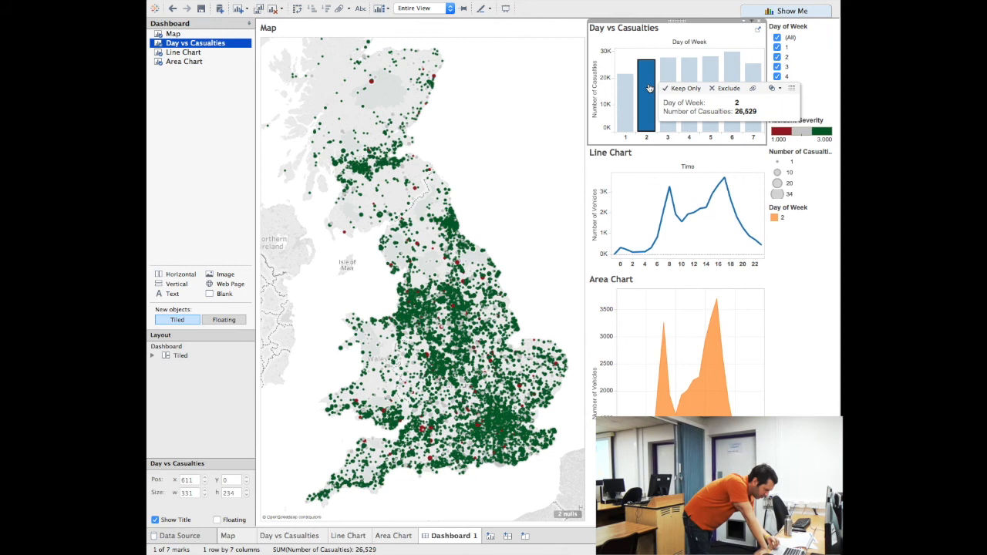
Try the bar filter on days 3, 4, 5 and 1, ending on day 4
click(670, 74)
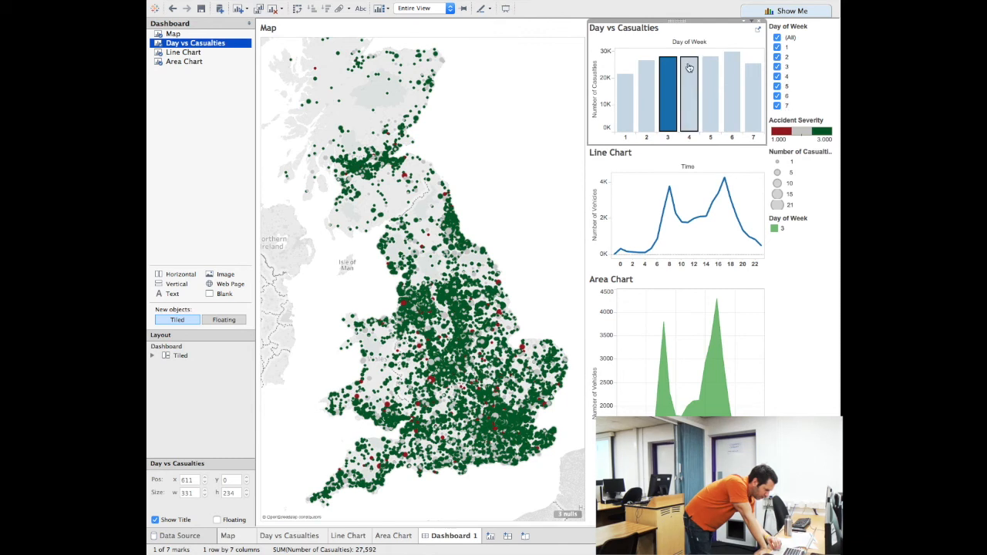
click(688, 67)
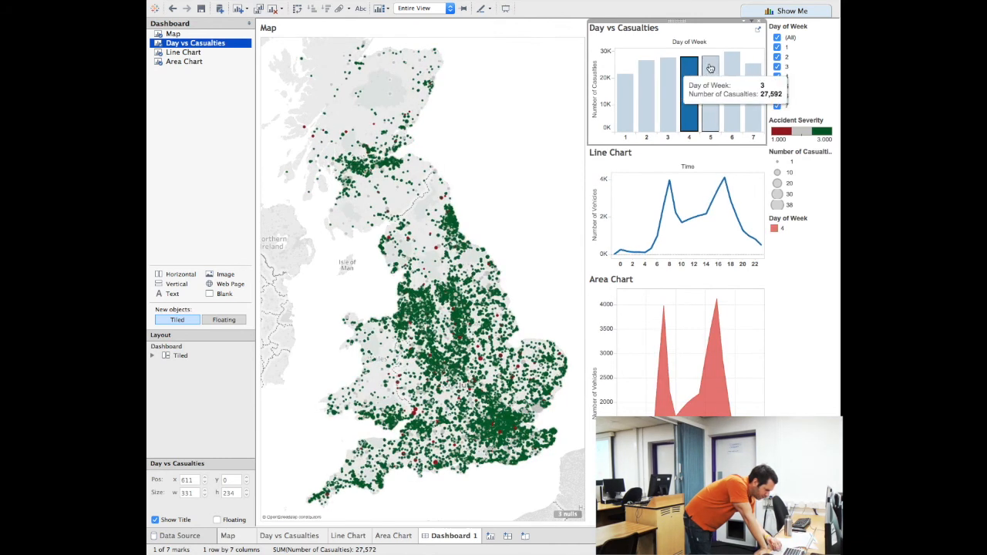
click(711, 67)
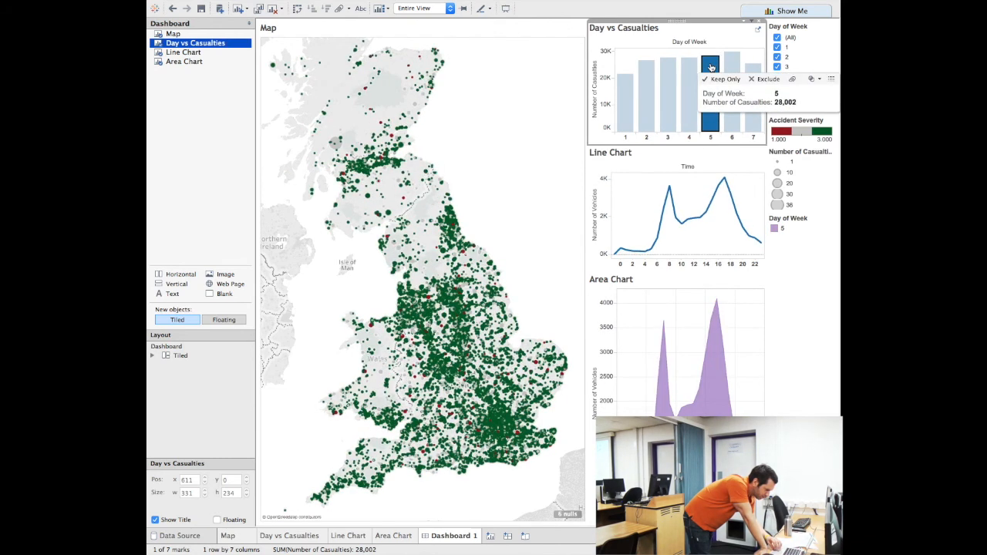
click(629, 95)
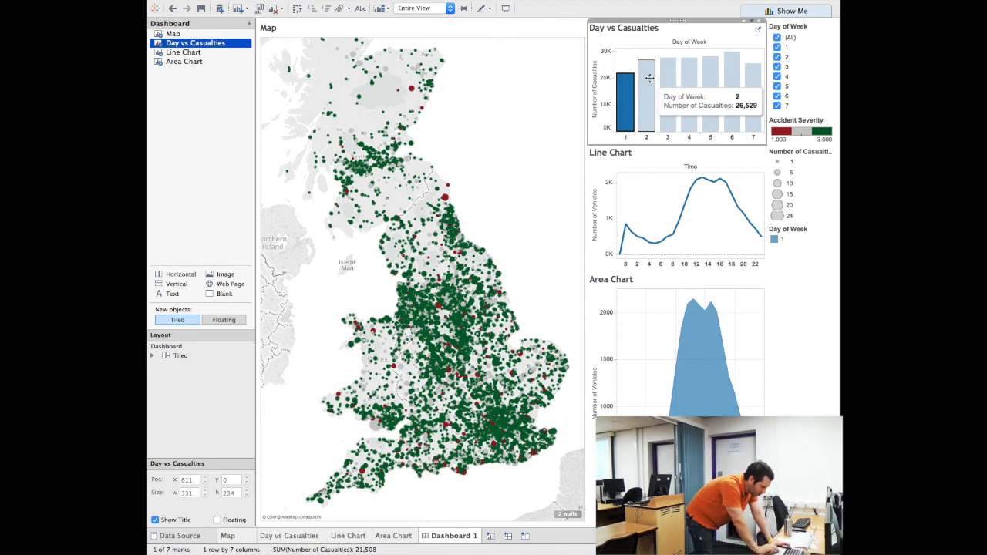
click(690, 83)
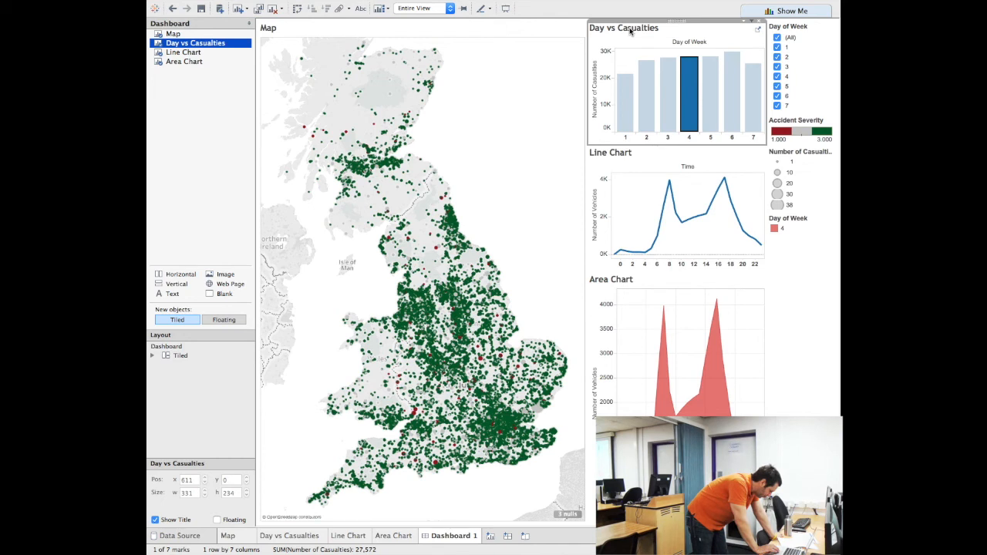
Deselect the Day vs Casualties chart from its dropdown and select the Line Chart zone
click(745, 24)
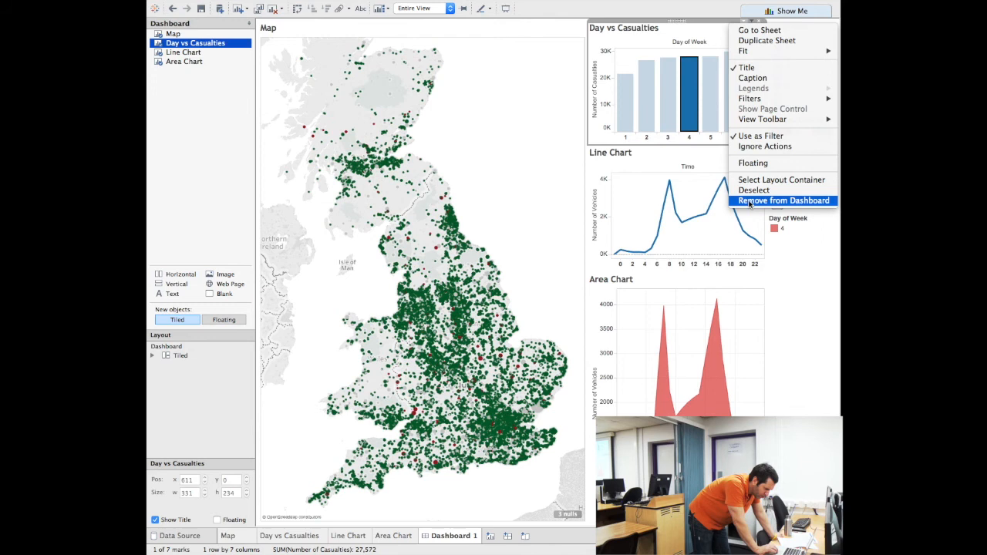
click(749, 193)
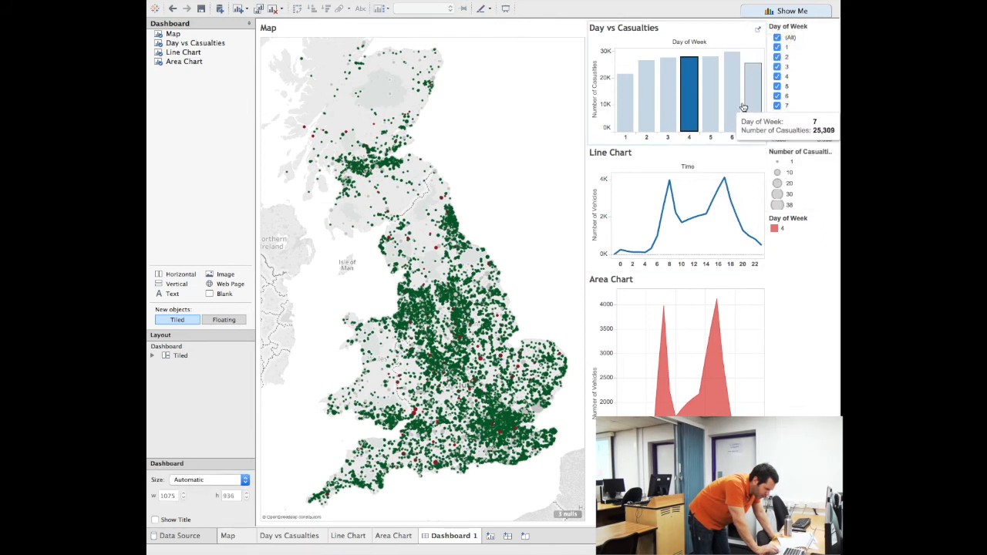
click(742, 156)
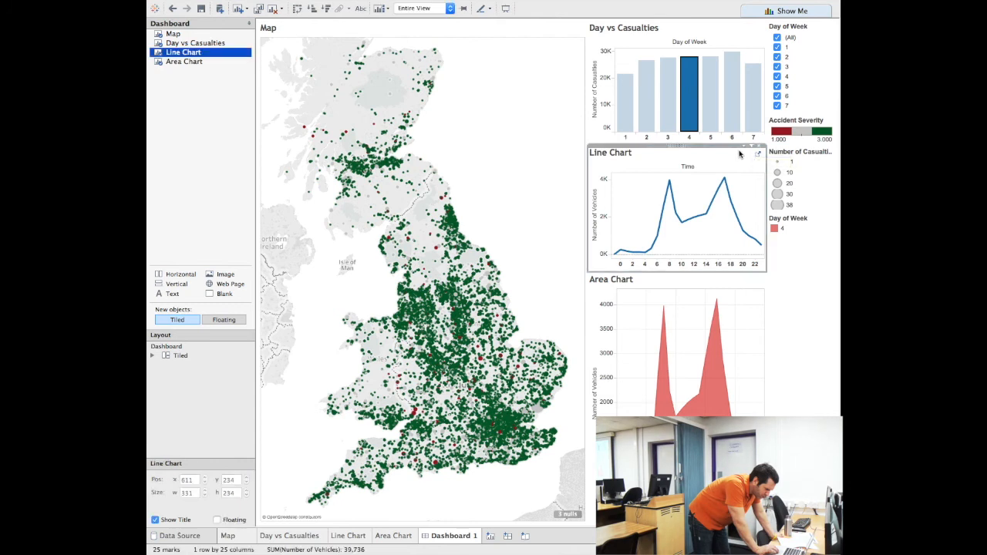
Stop Day vs Casualties filtering the other views and hide its title
click(745, 44)
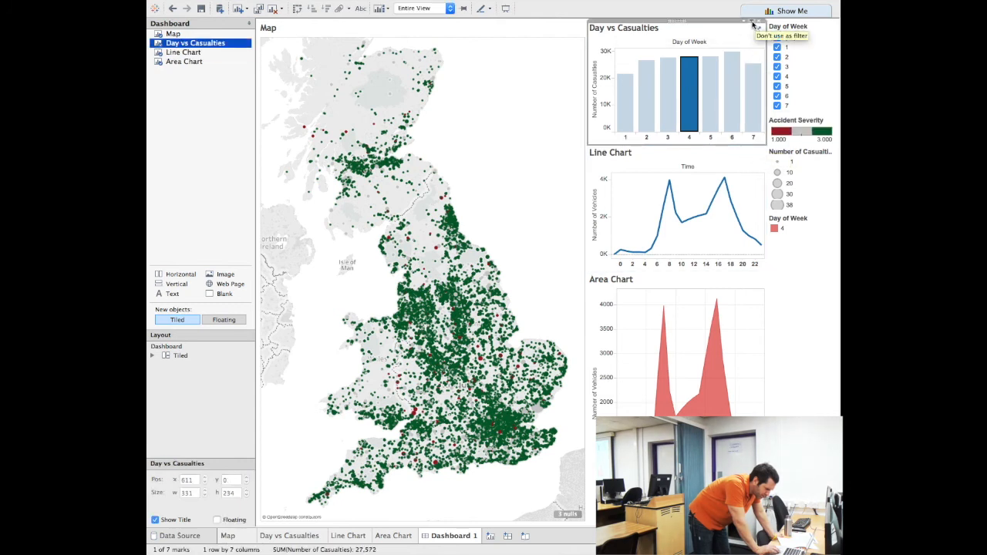
click(753, 26)
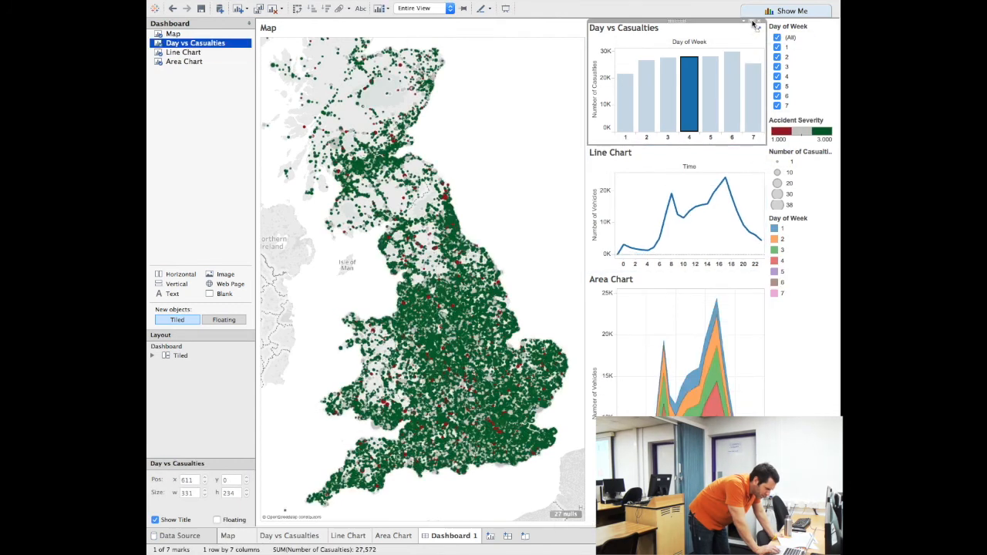
click(753, 25)
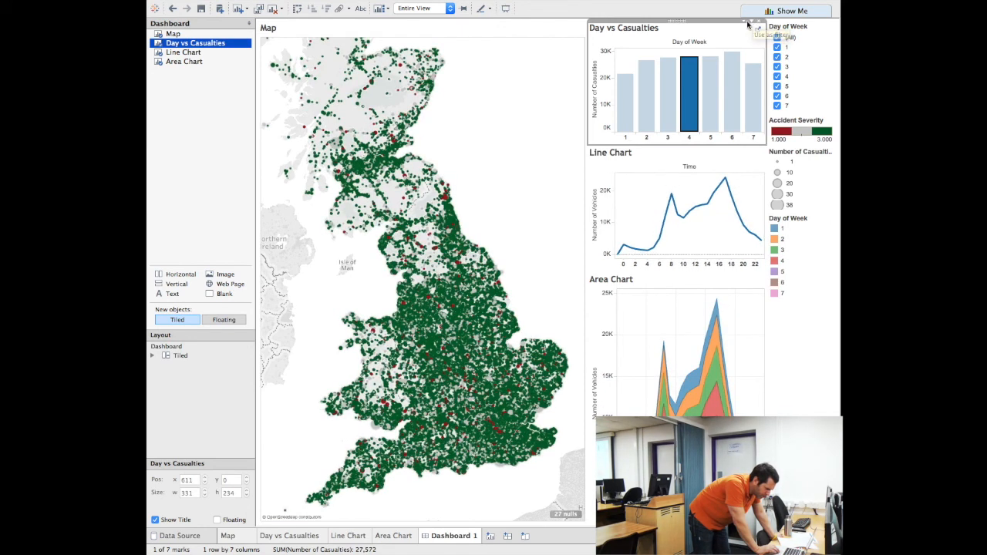
click(759, 23)
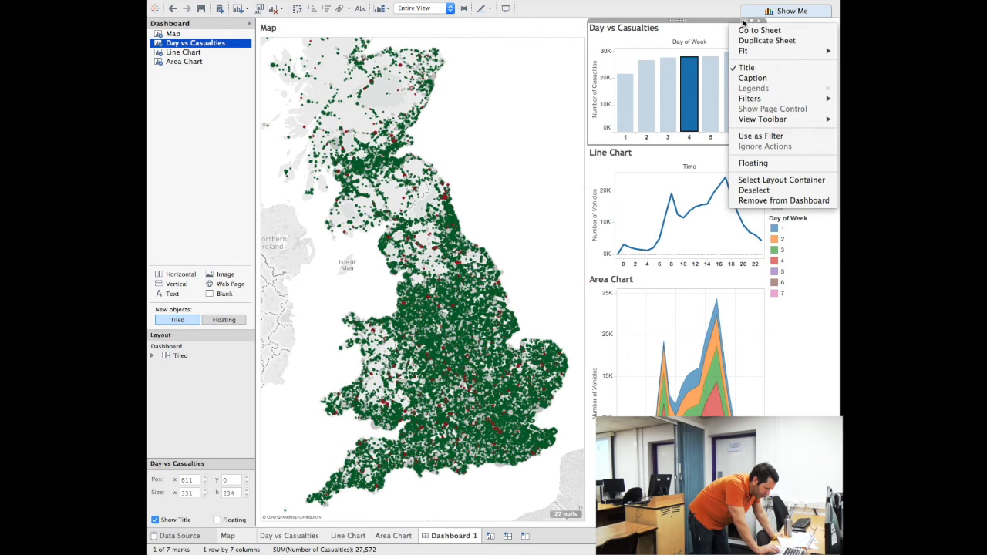
click(748, 68)
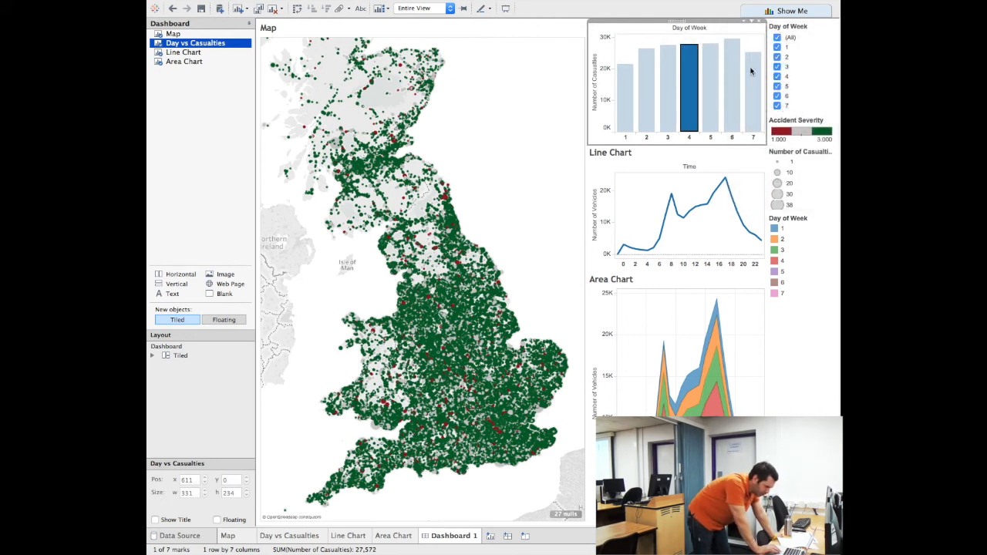
Uncheck Title for both the Line Chart and Area Chart zones
click(748, 154)
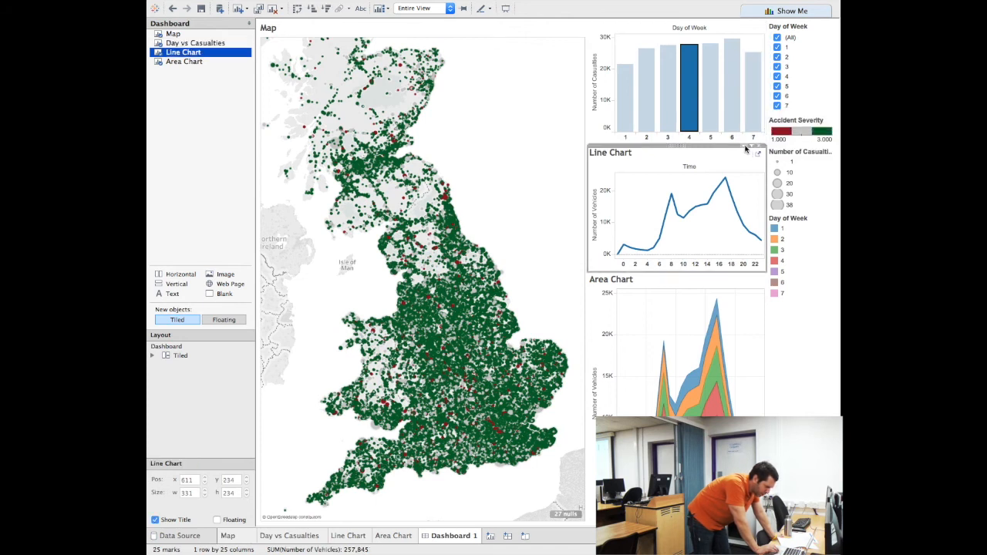
click(745, 146)
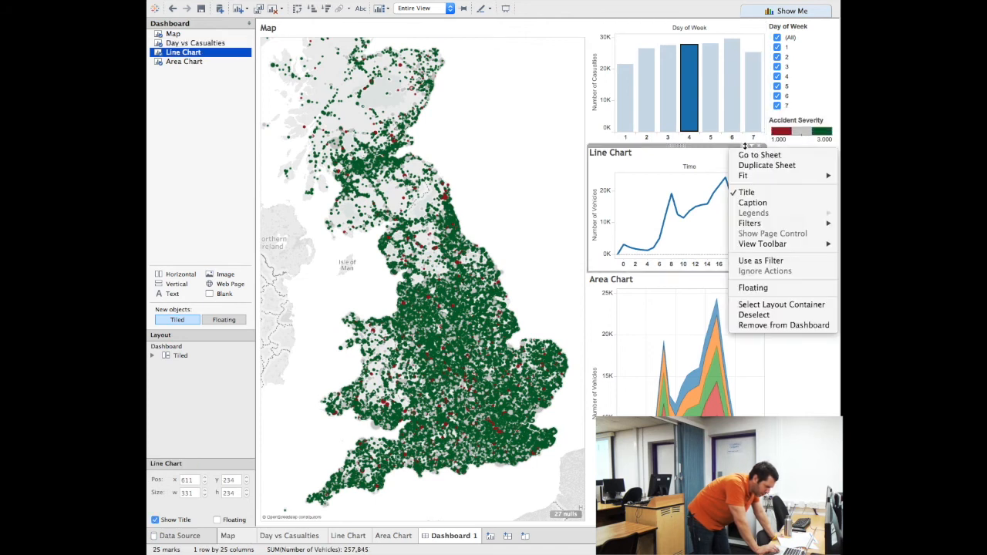
click(747, 192)
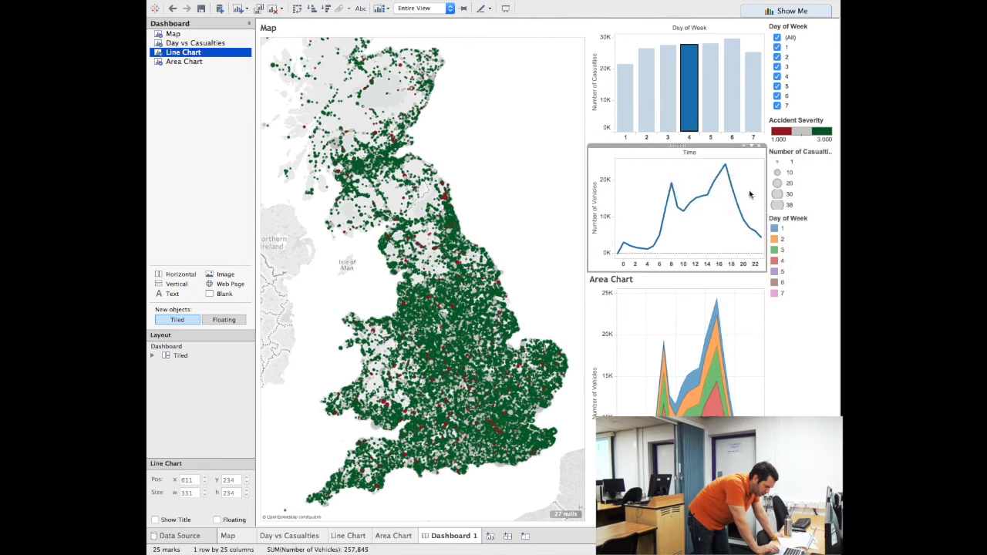
click(744, 281)
click(746, 274)
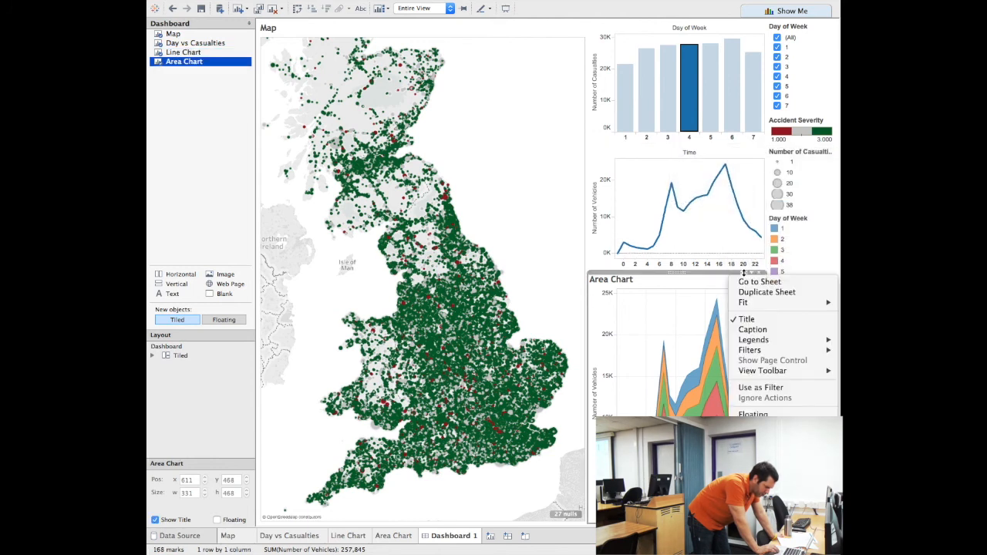
click(747, 320)
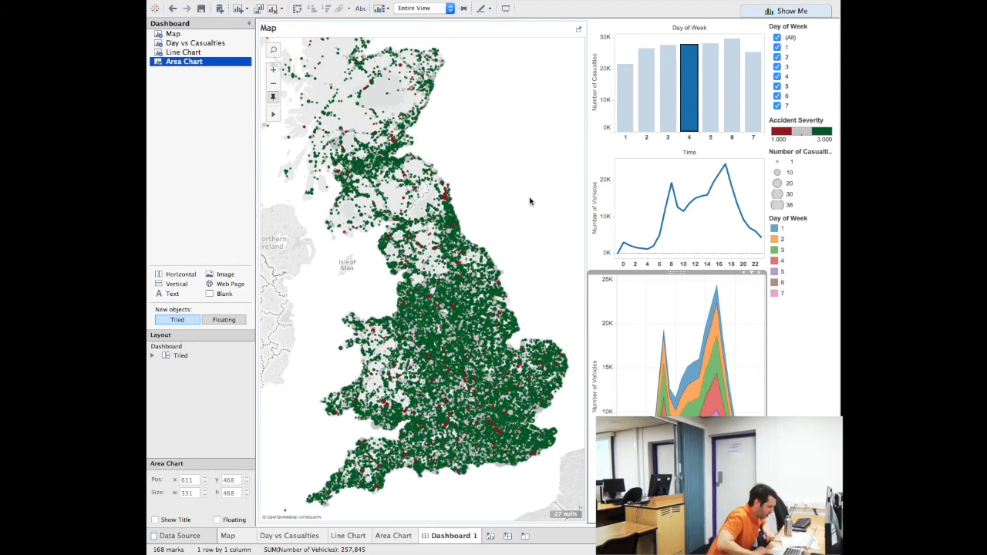
Rename the Dashboard 1 tab to 'Death by Driving' and begin saving to Tableau Public
double_click(451, 535)
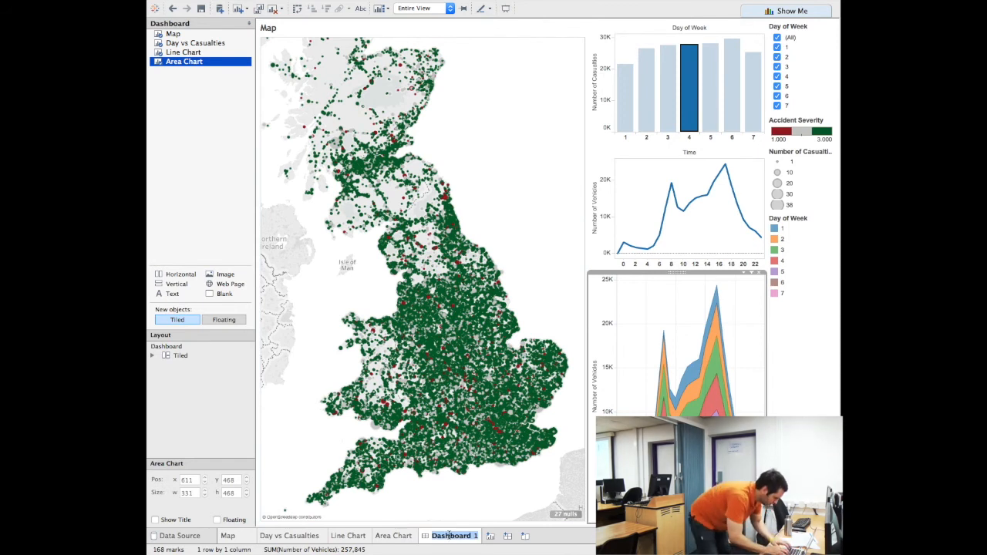
text(Deat)
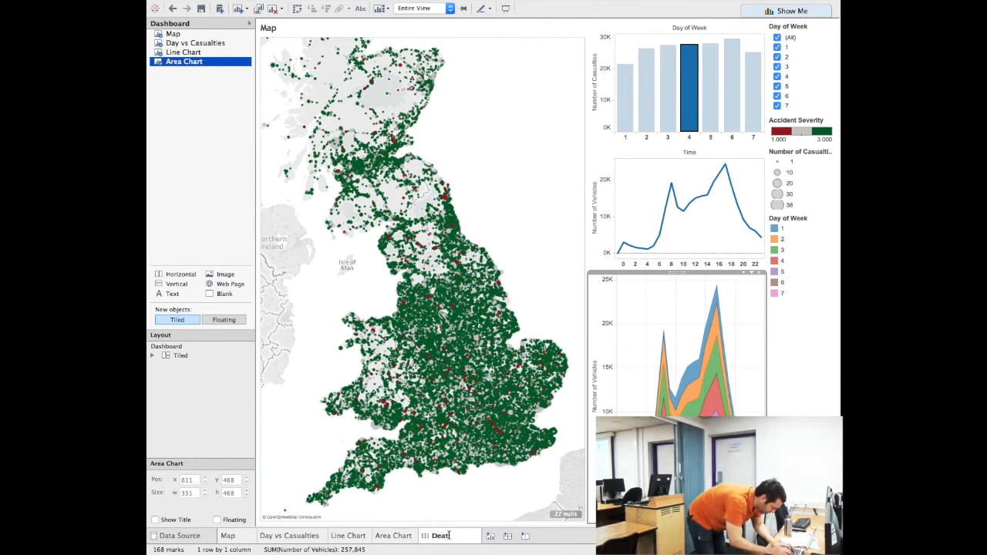
text(h by Driving)
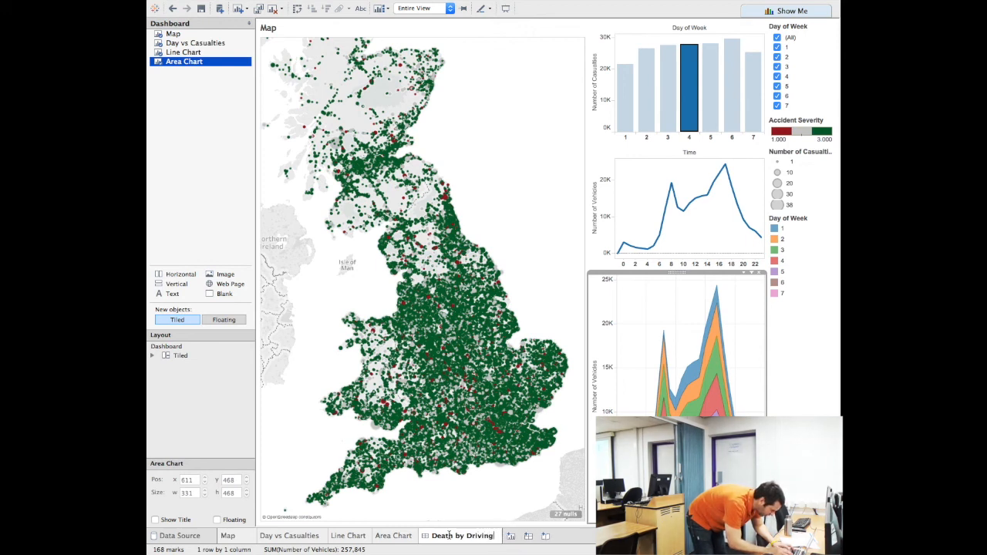
key(Return)
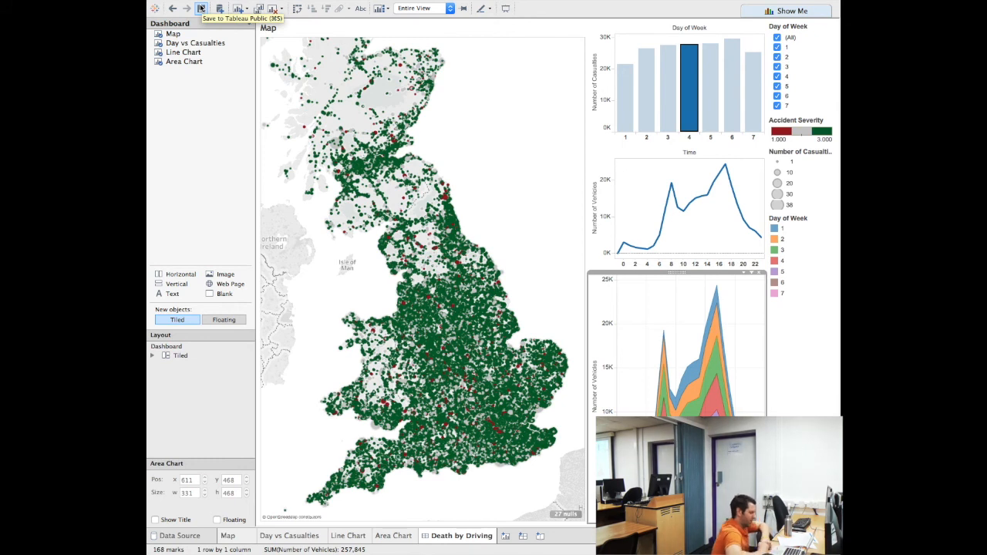
click(201, 8)
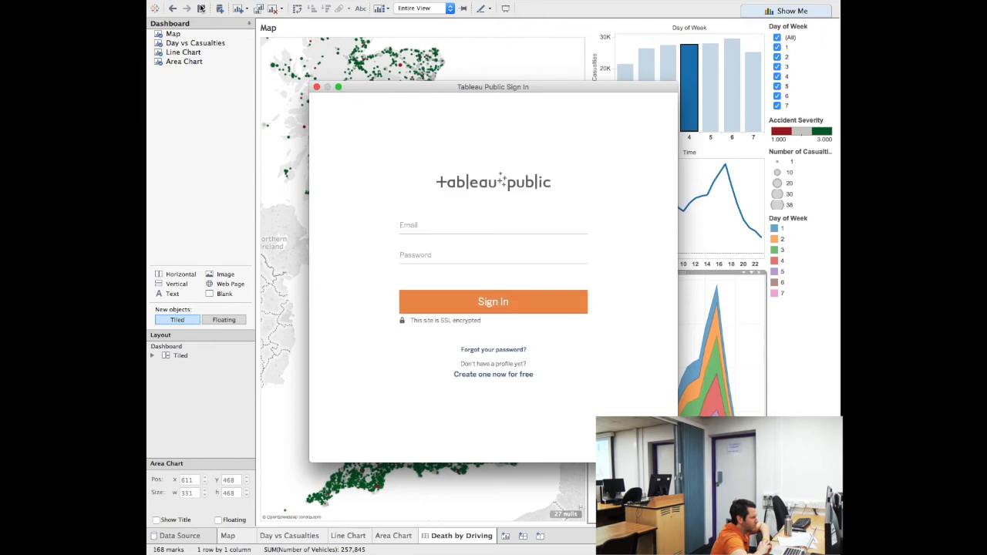
Sign in to Tableau Public with the account e-mail and password
click(429, 230)
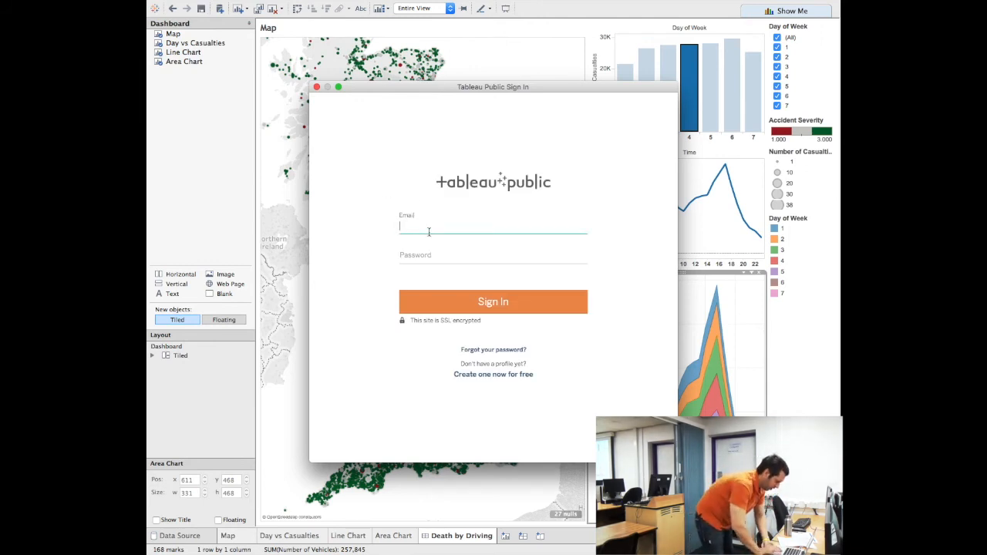
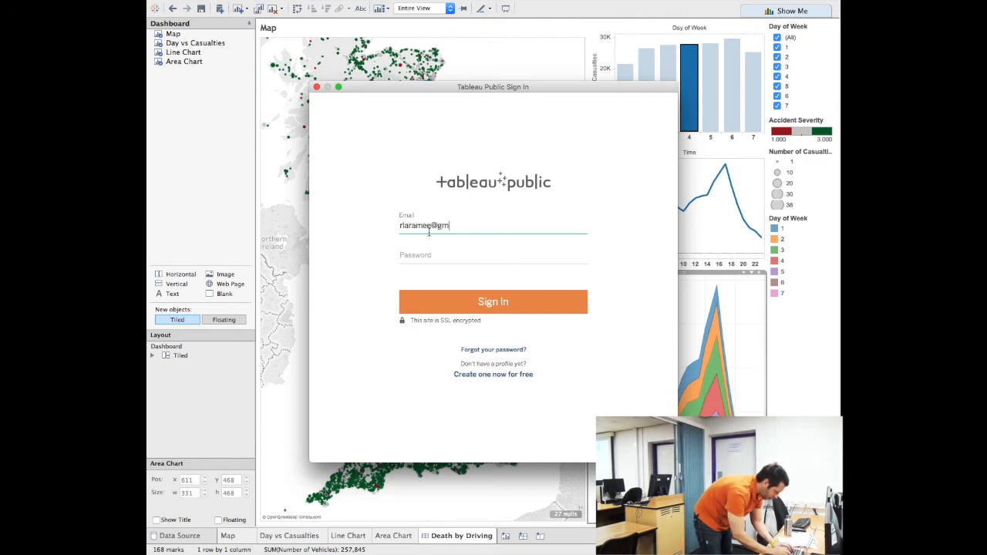
key(Tab)
text(••••••••••)
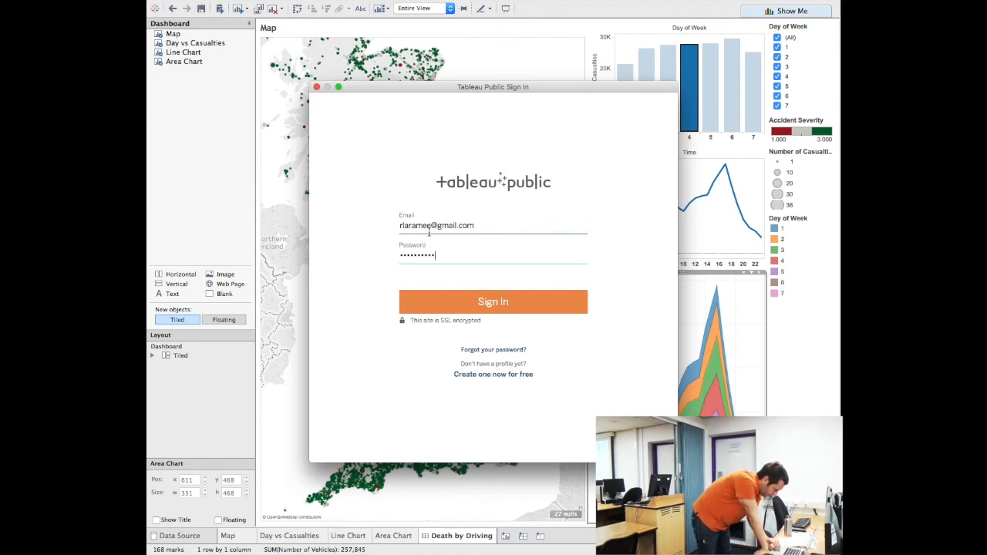
click(460, 302)
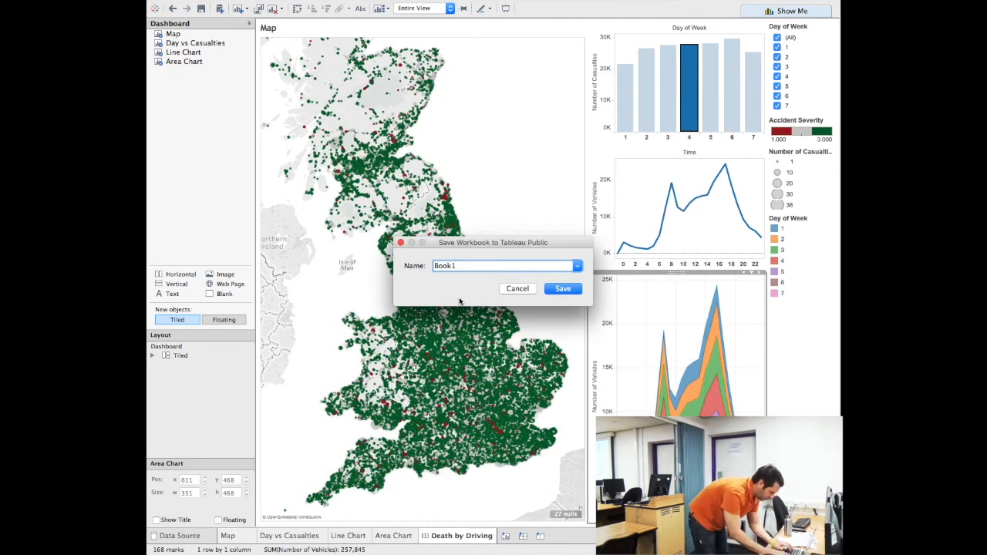
Save the workbook online as 'PGR Skills Development 30 Jan 2018' instead of Book1
key(BackSpace)
key(BackSpace)
key(BackSpace)
key(BackSpace)
key(BackSpace)
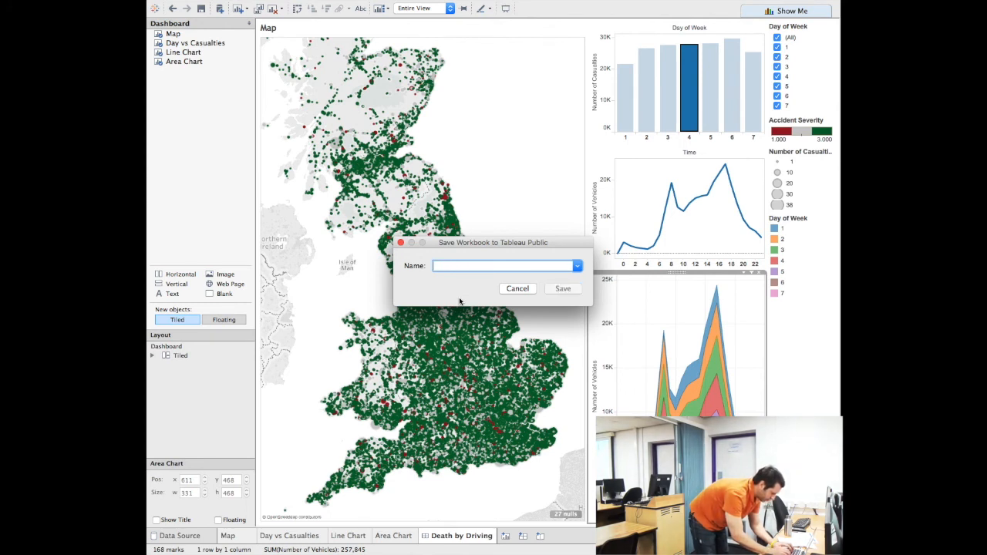
text(PGR Skills Developem)
key(BackSpace)
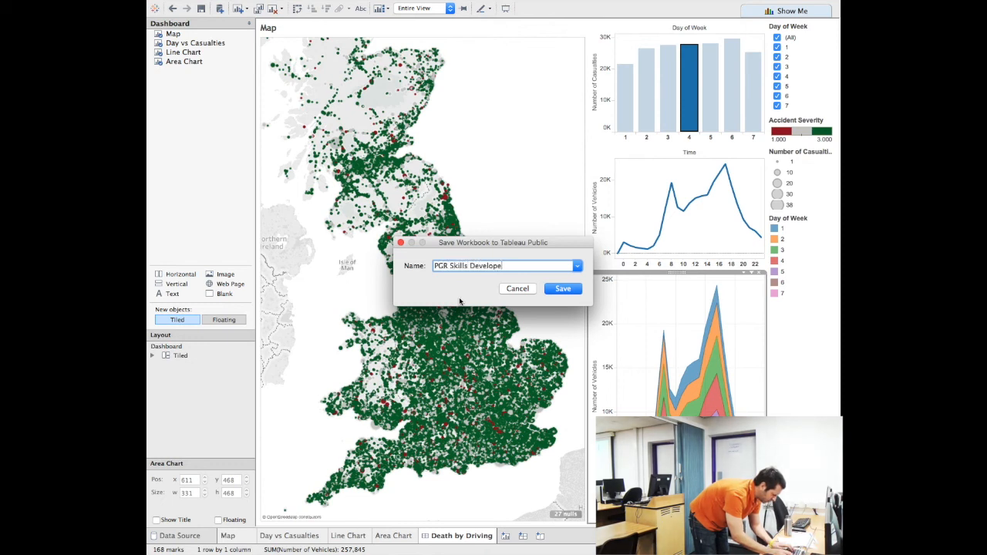
text(ent )
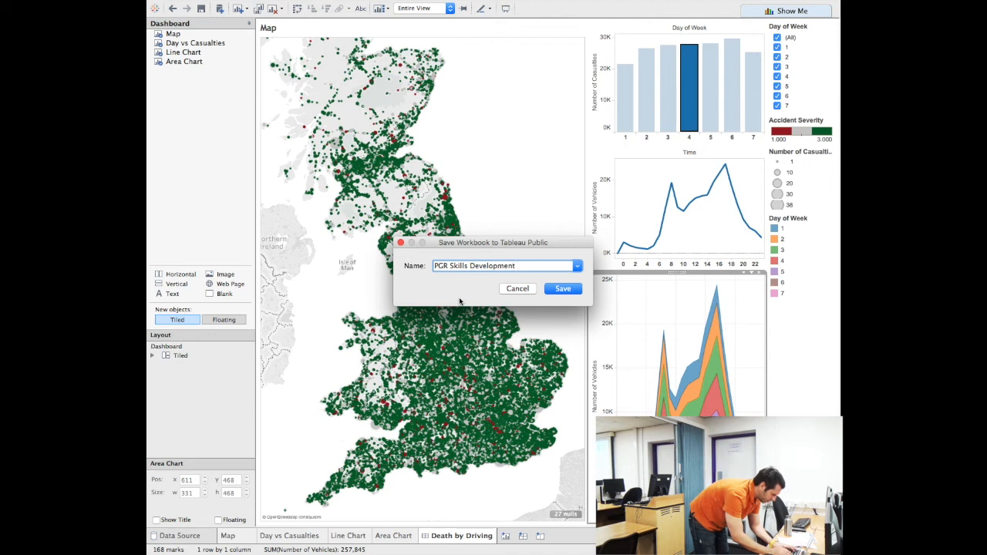
text(30 )
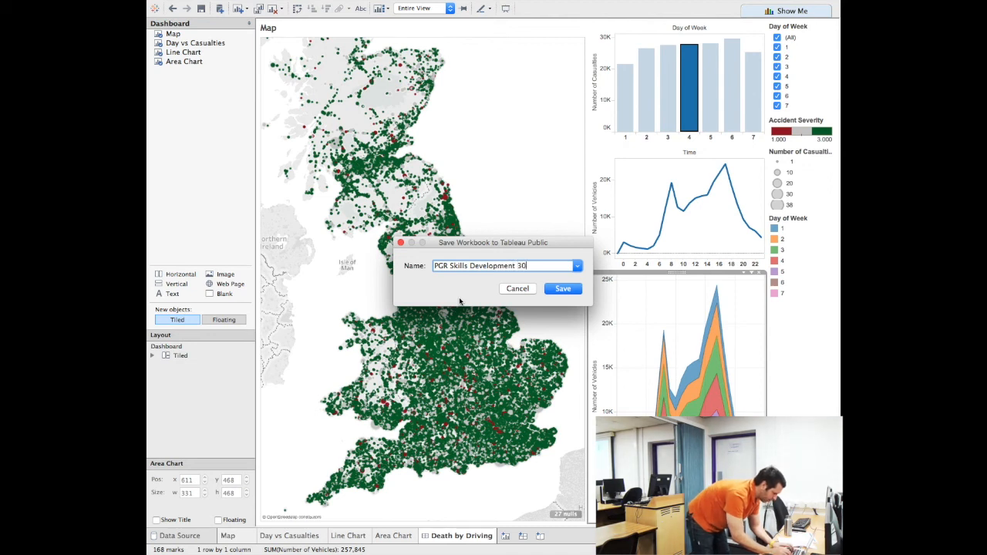
text(Jan 2018)
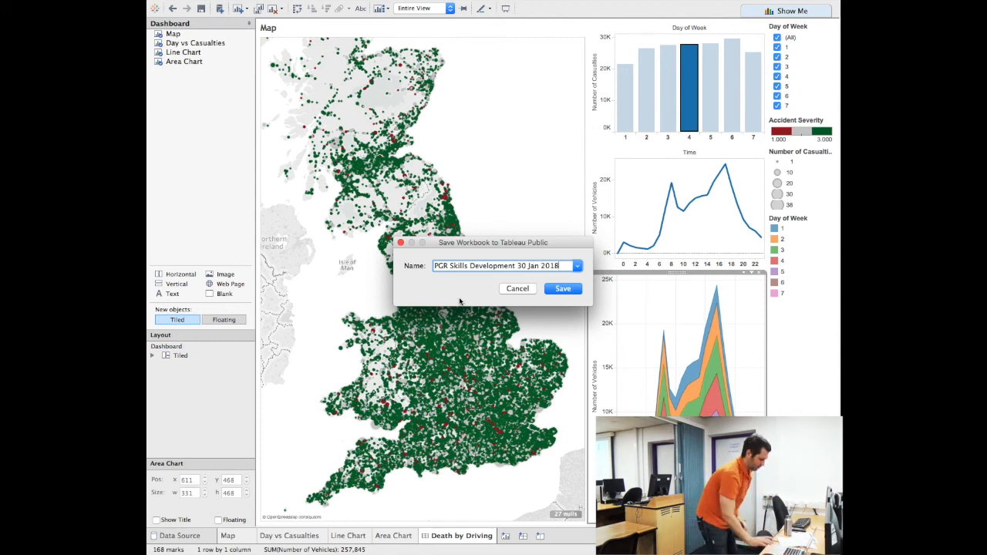
key(Return)
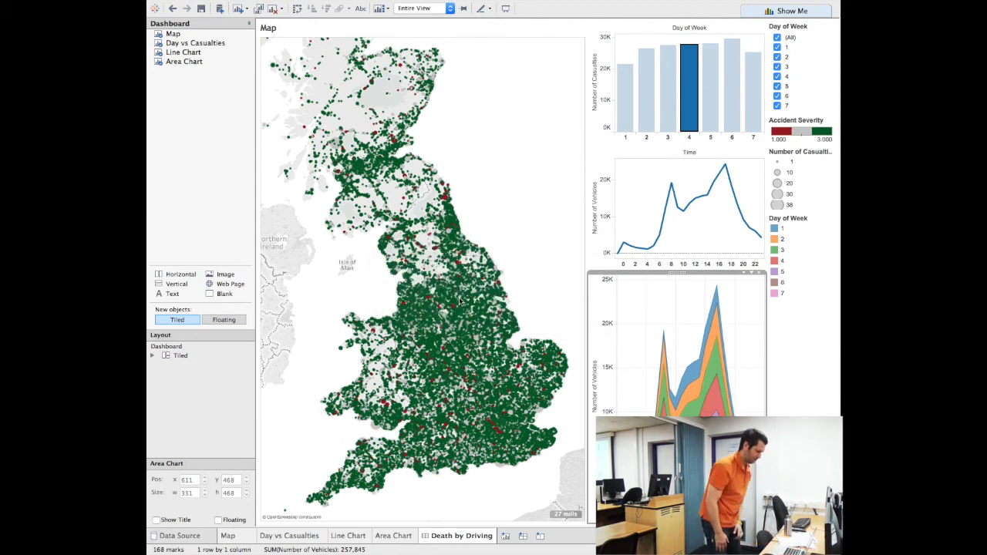
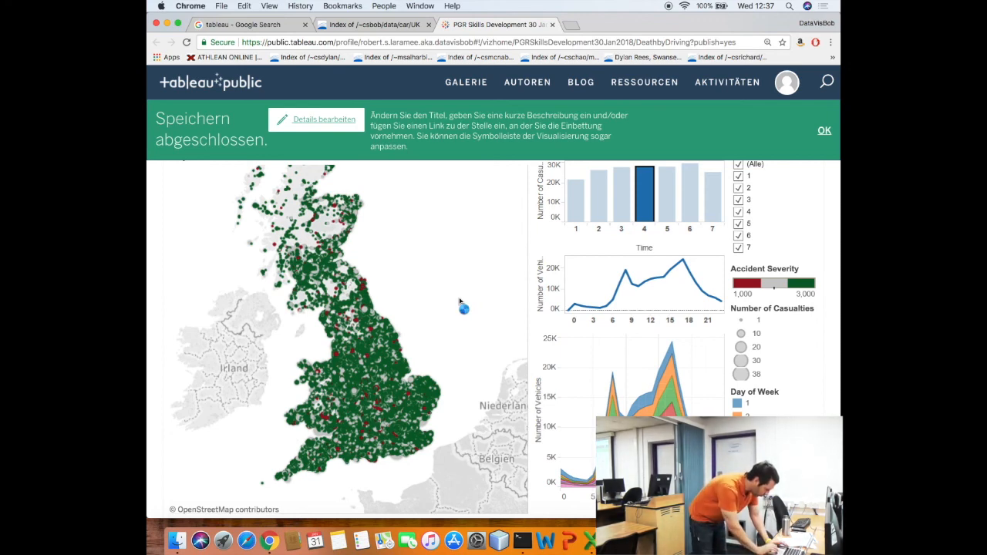
Switch to Tableau Public and open the Area Chart worksheet of the Death by Driving workbook
key(super+Tab)
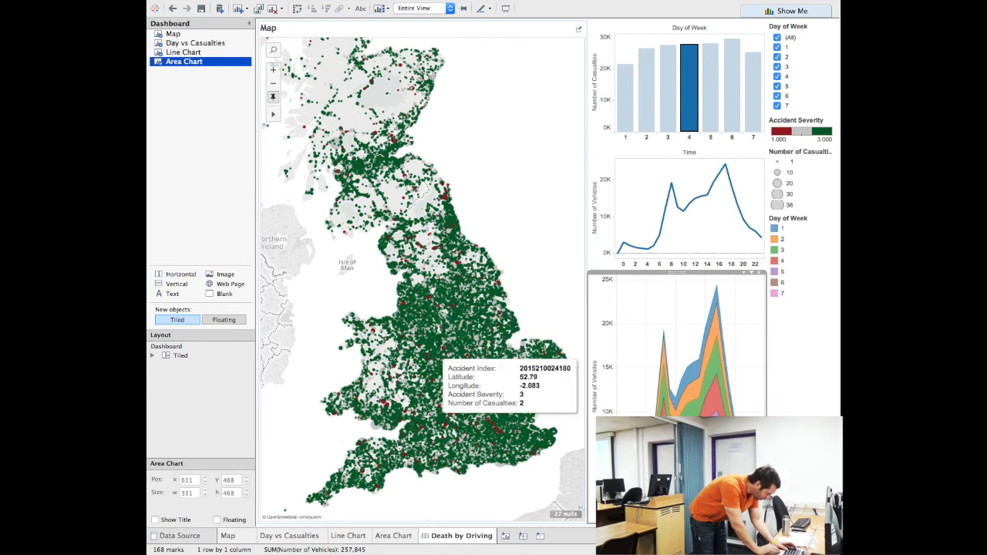
mouse_move(351, 539)
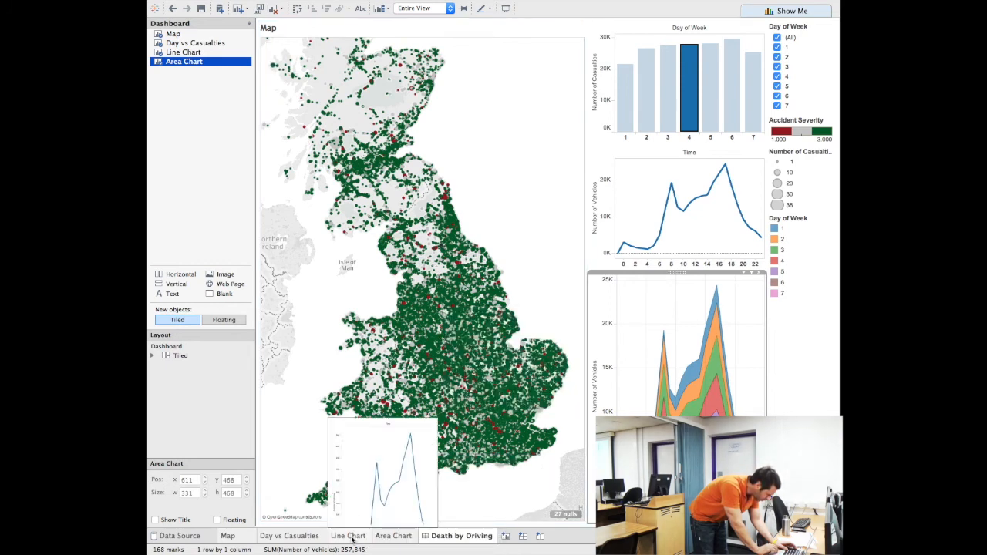
click(389, 541)
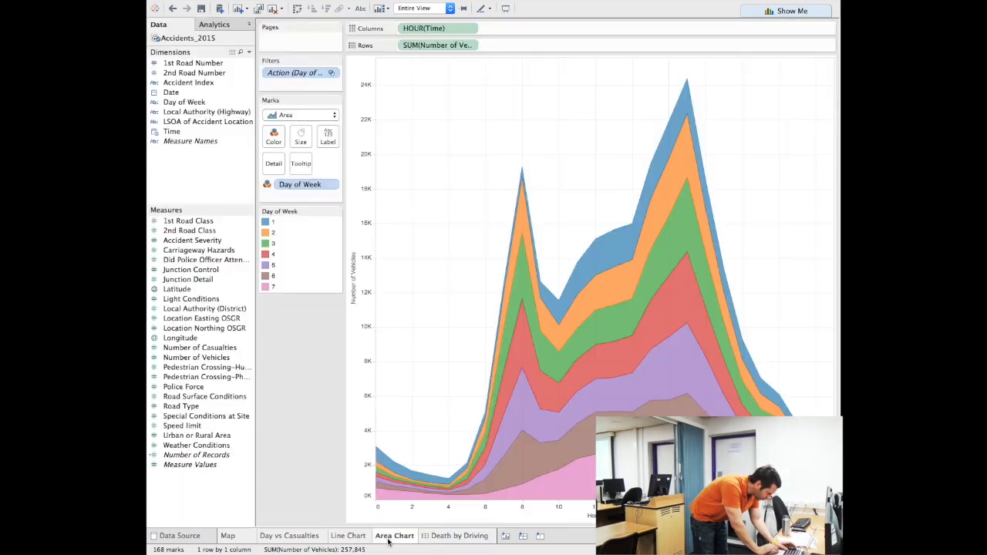
mouse_move(430, 544)
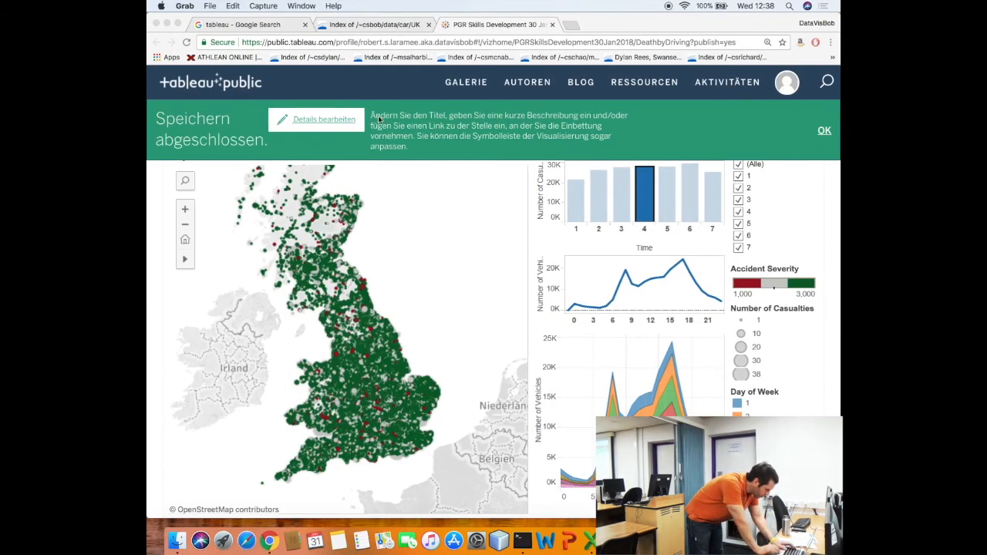
Take a Grab selection screenshot framing Tableau's stacked area chart
click(273, 5)
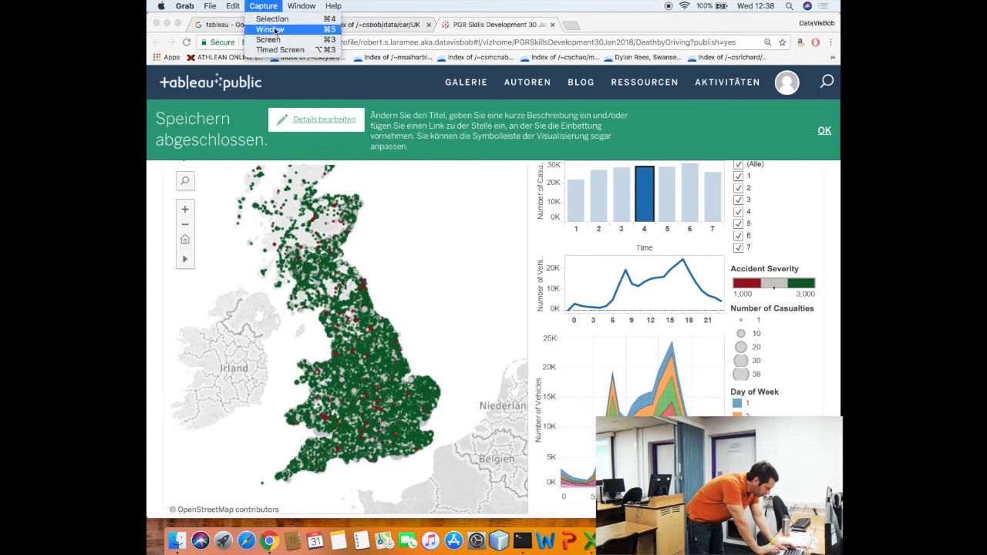
click(276, 20)
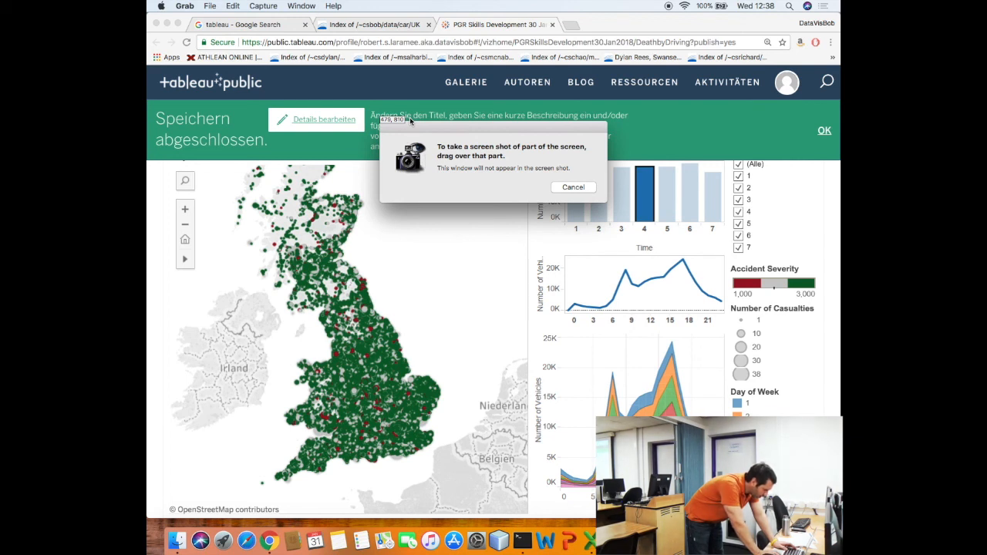
key(super+Tab)
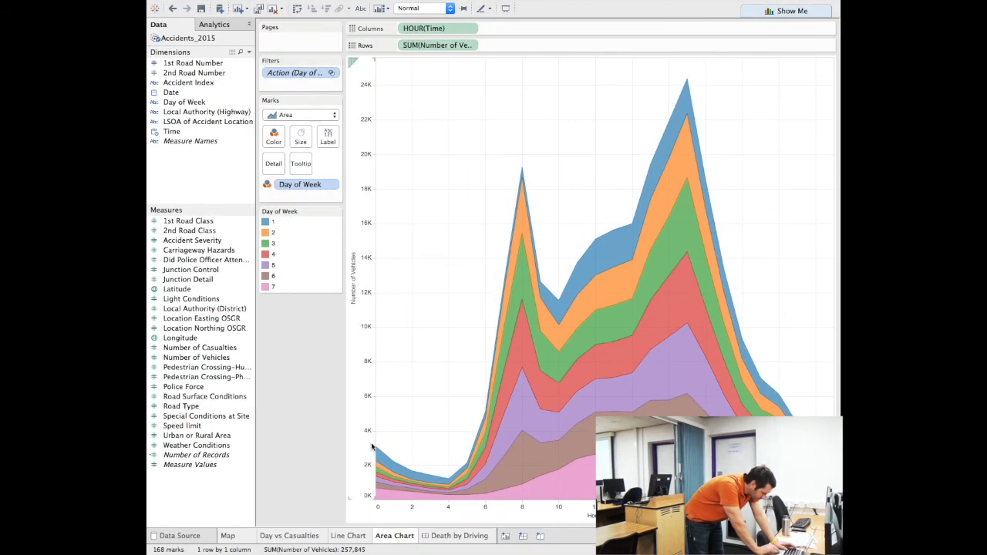
drag(358, 515, 826, 66)
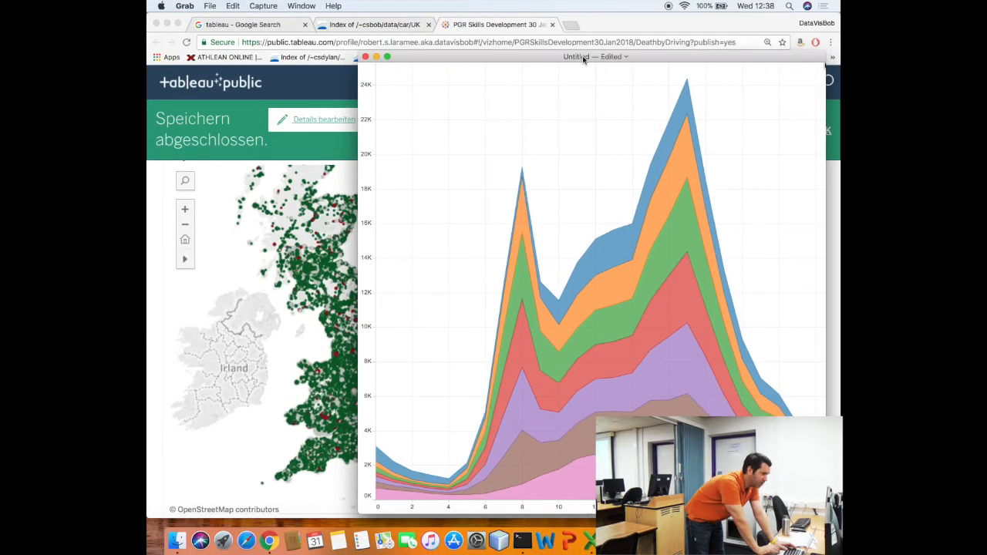
Save the capture as PNG 'laramee18areaChartCapture' on the Desktop
drag(583, 55, 550, 38)
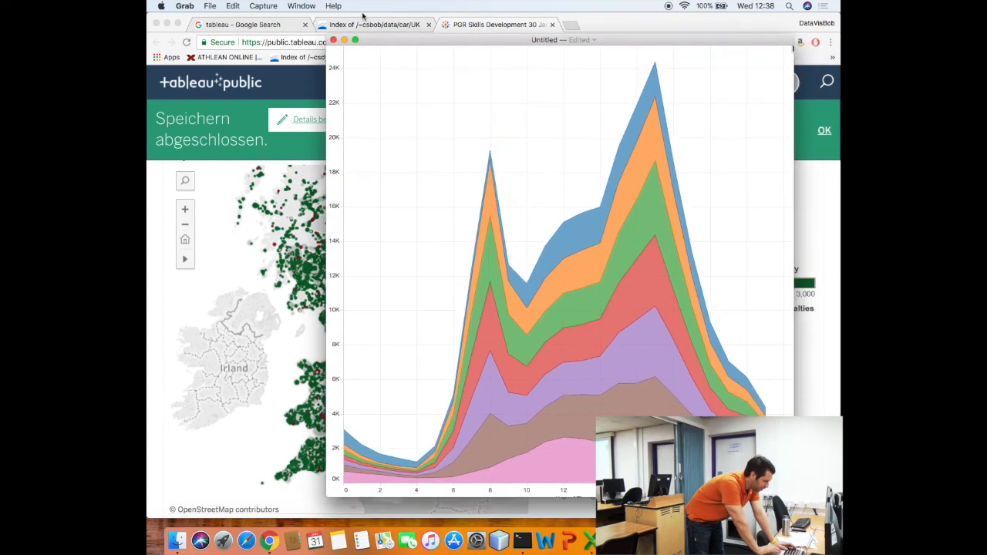
click(209, 5)
click(220, 29)
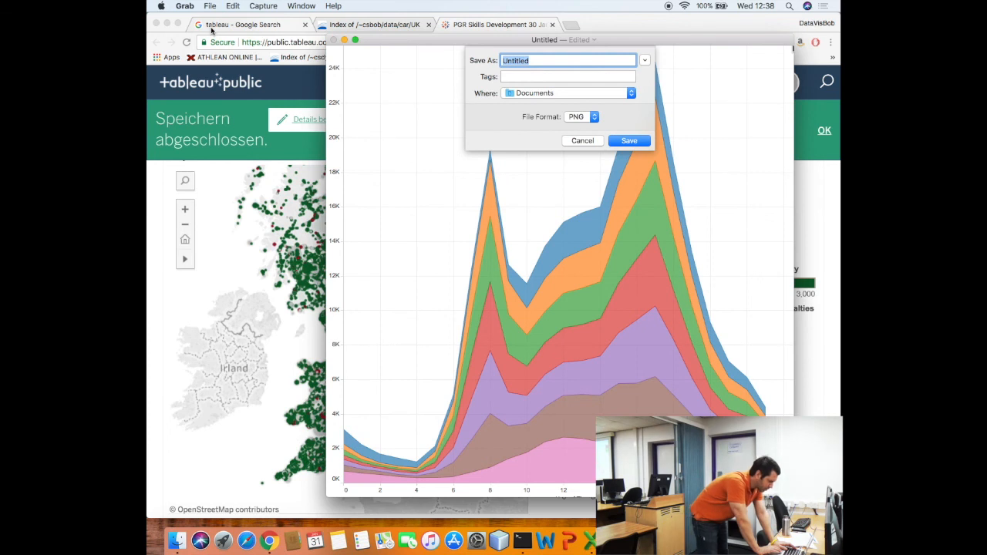
text(lar)
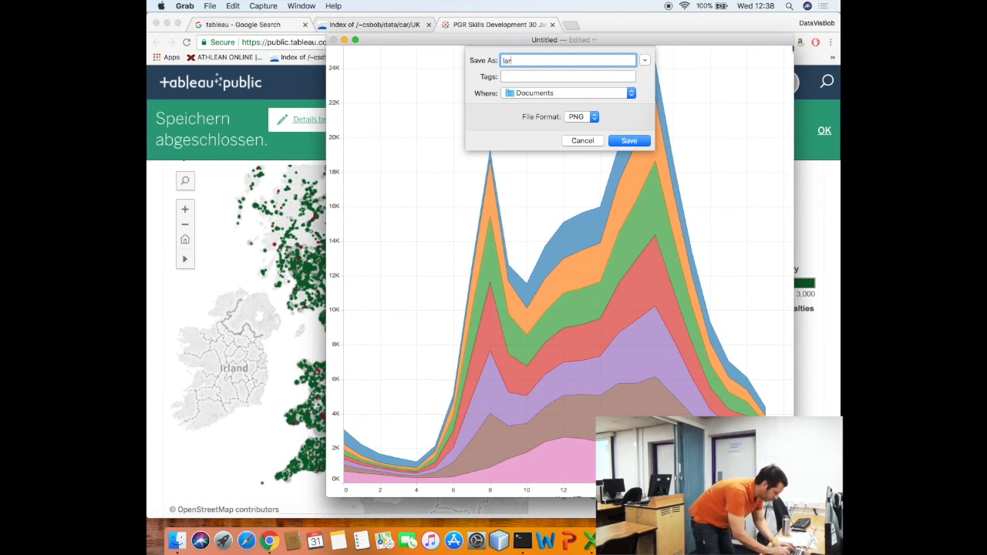
text(amee18areaChart)
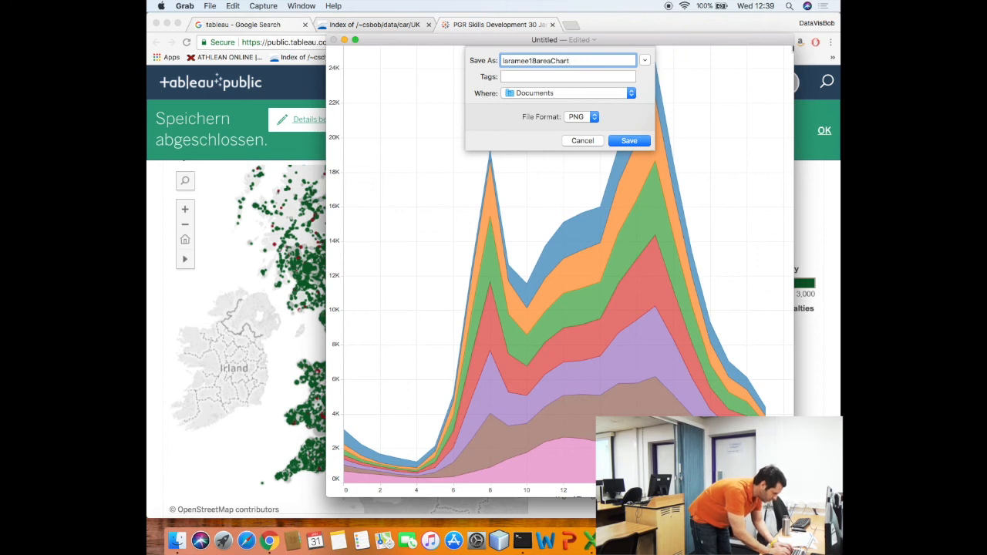
text(Capture)
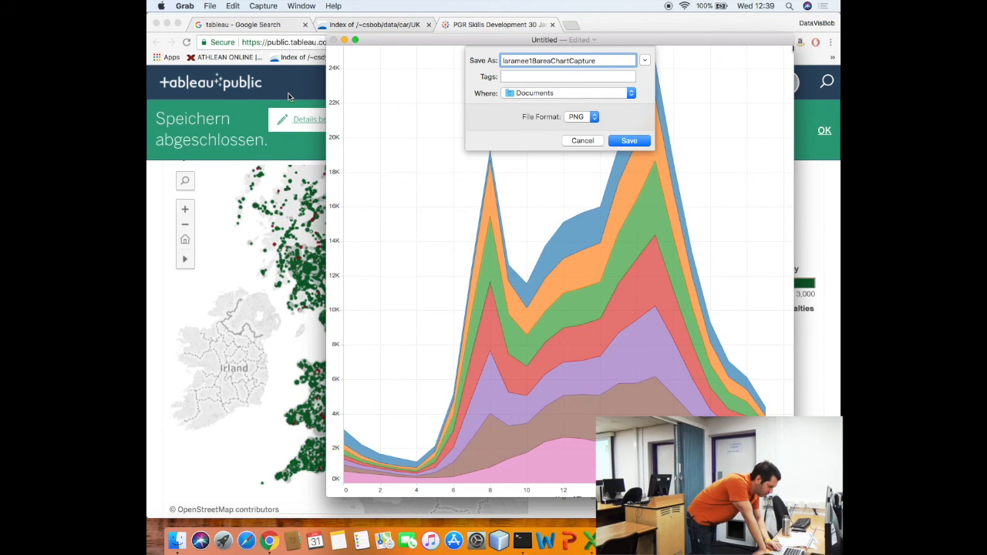
click(594, 116)
click(594, 116)
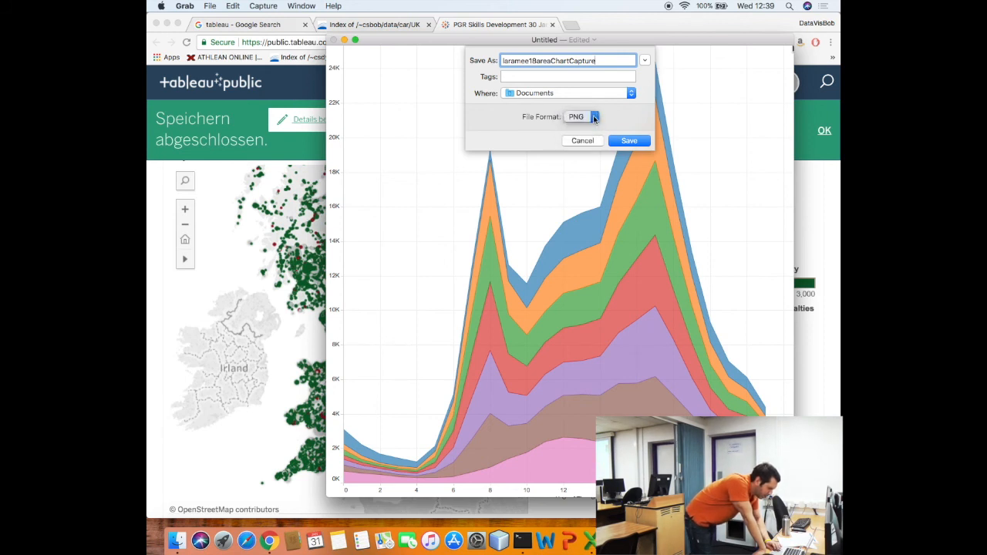
click(632, 93)
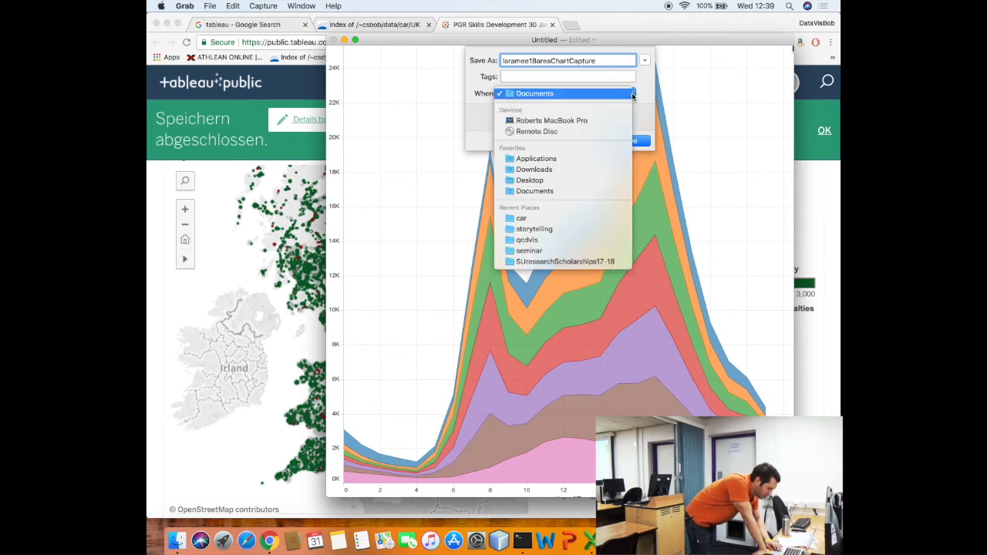
click(587, 181)
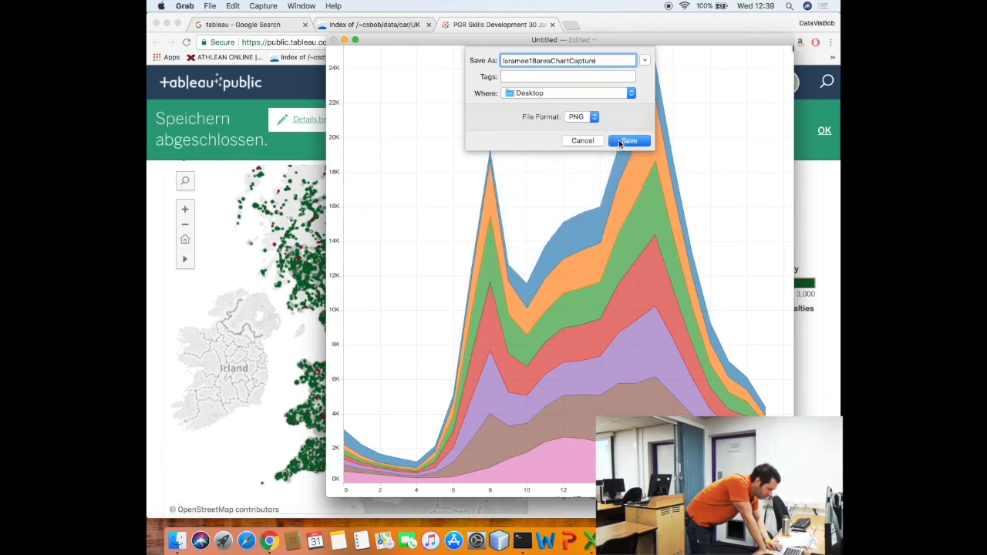
click(621, 143)
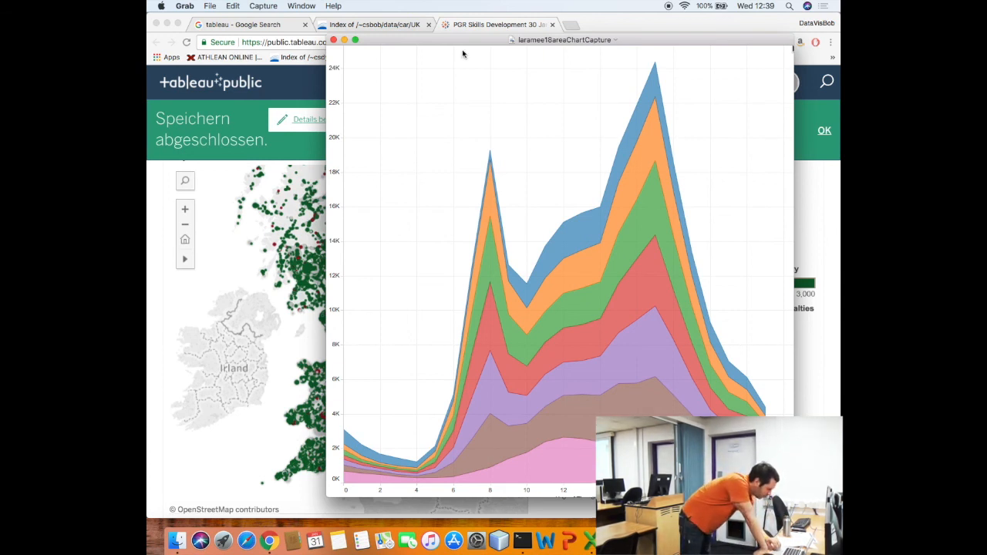
key(super+Tab)
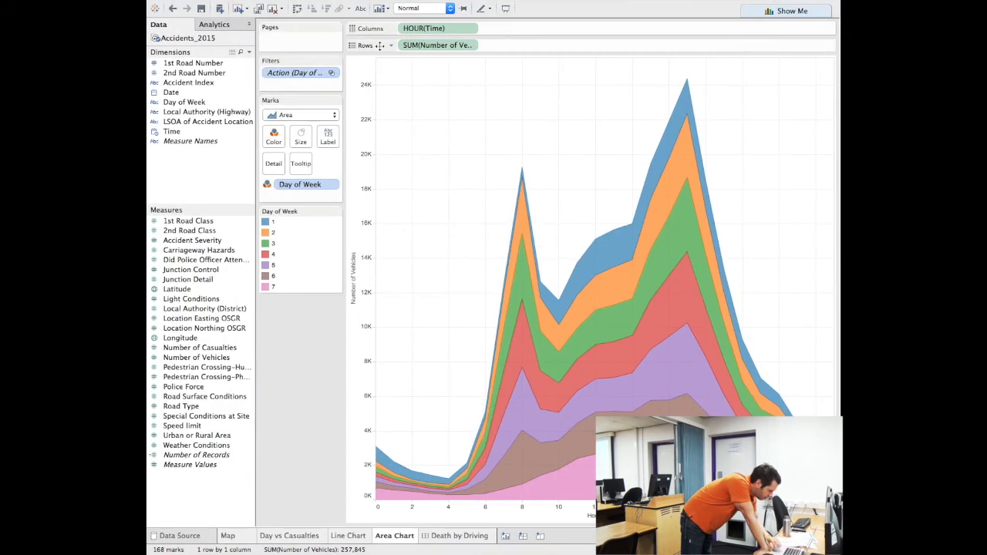
Reveal Tableau Public's menu bar and open its File menu from the Area Chart worksheet
mouse_move(199, 5)
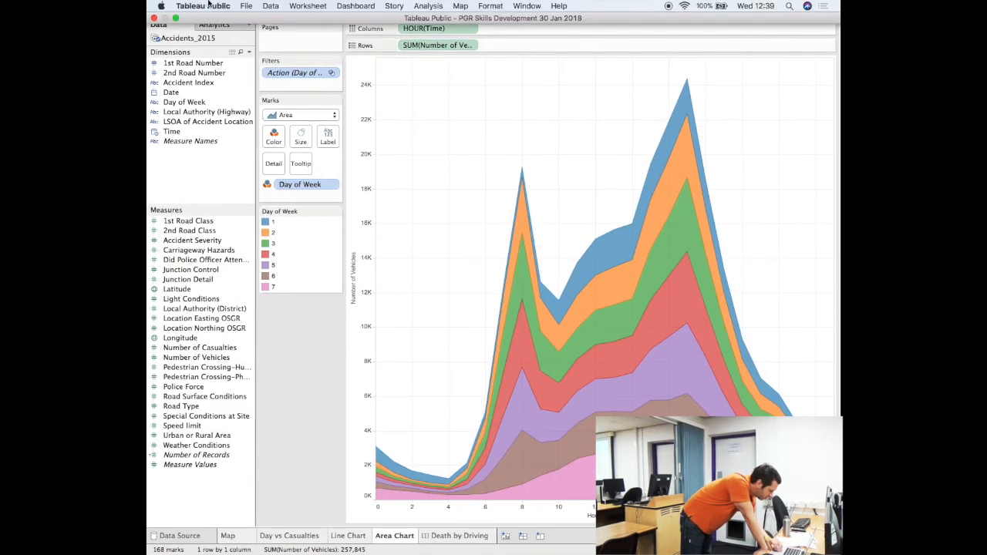
click(246, 5)
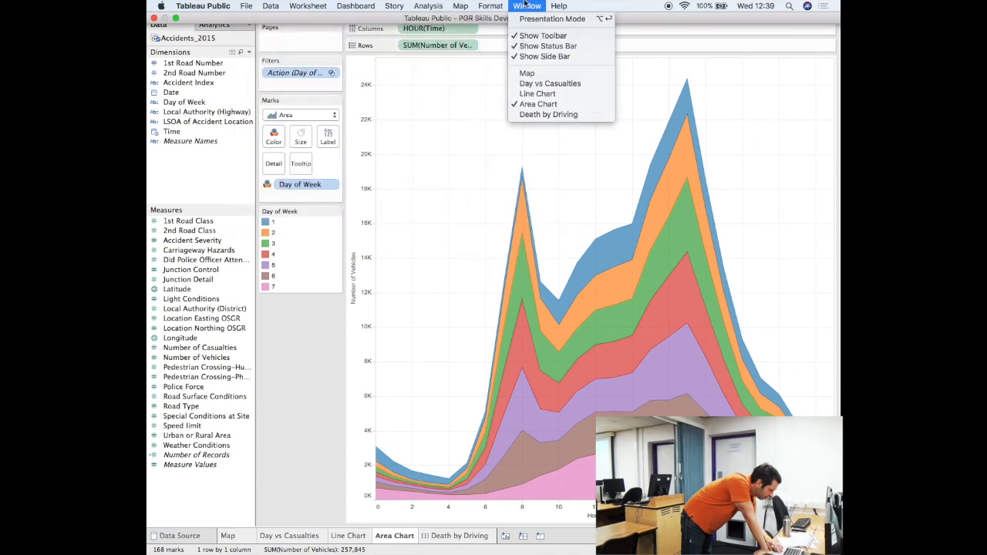
Search Tableau Help for 'exporting', review the results, then dismiss and exit full screen
mouse_move(559, 7)
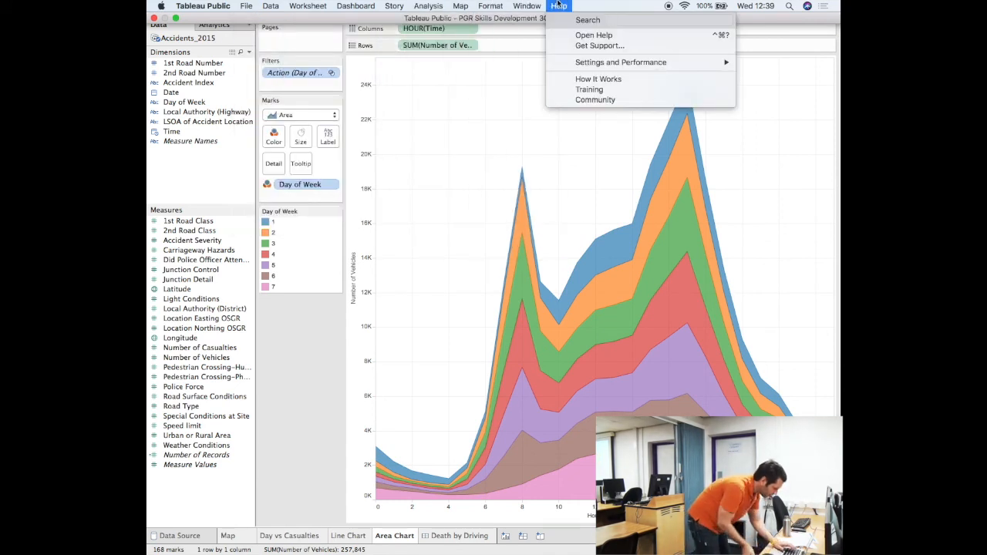
text(exportiong)
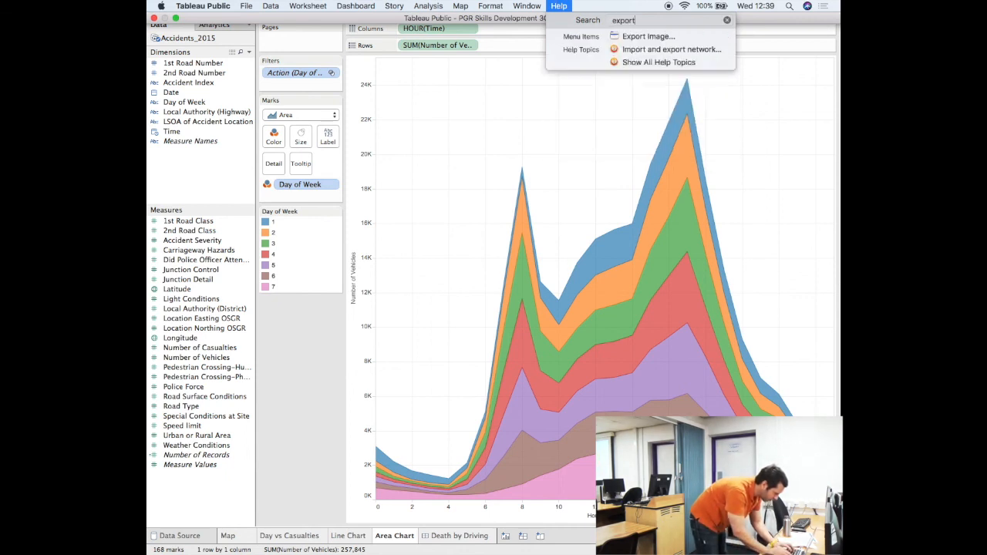
key(BackSpace)
key(BackSpace)
key(BackSpace)
key(BackSpace)
text(ing image)
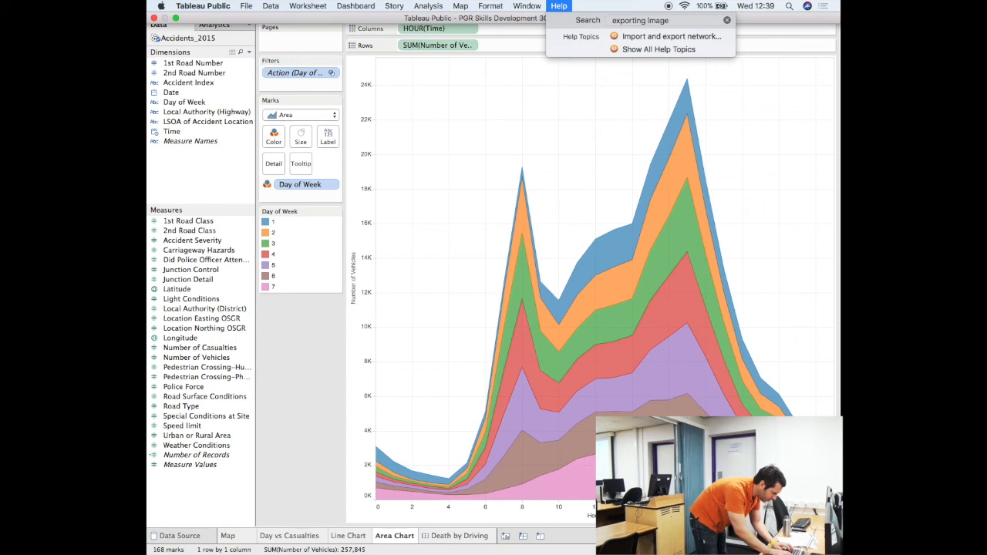
key(BackSpace)
key(BackSpace)
key(BackSpace)
key(BackSpace)
key(BackSpace)
key(BackSpace)
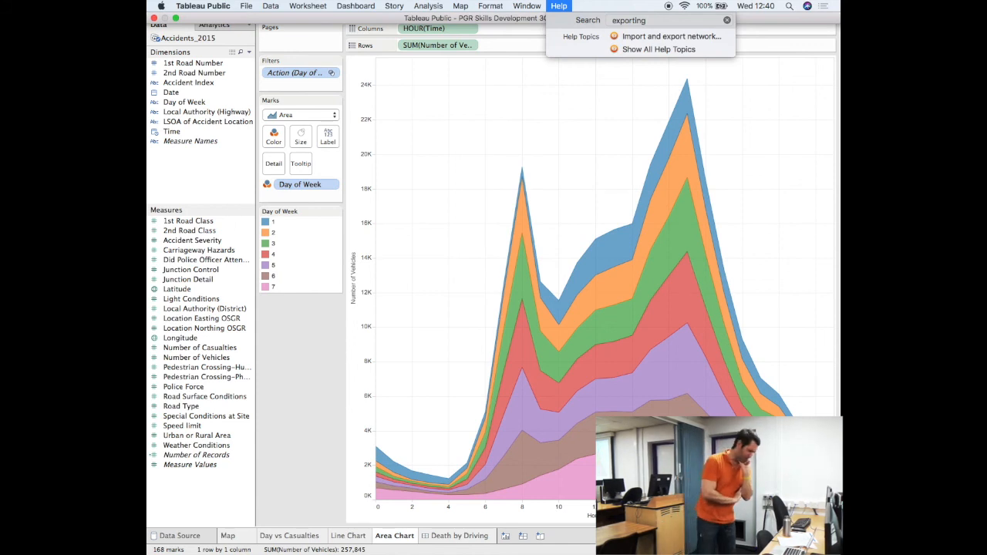
key(Escape)
key(Escape)
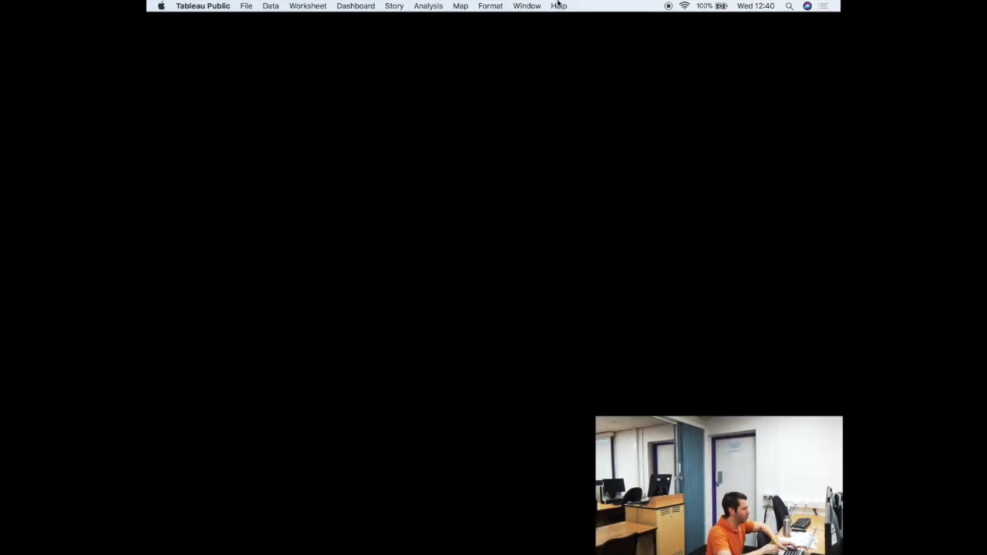
In Chrome, shorten the UK car data URL to cs.swan.ac.uk/~csbob/ and load it
key(ctrl+Left)
key(super+Tab)
key(super+Tab)
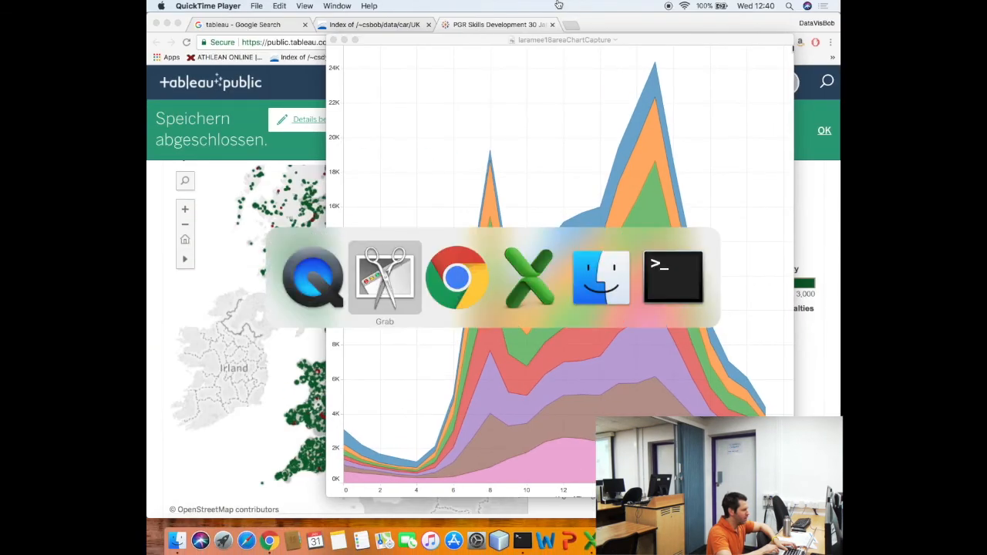
click(379, 24)
click(376, 42)
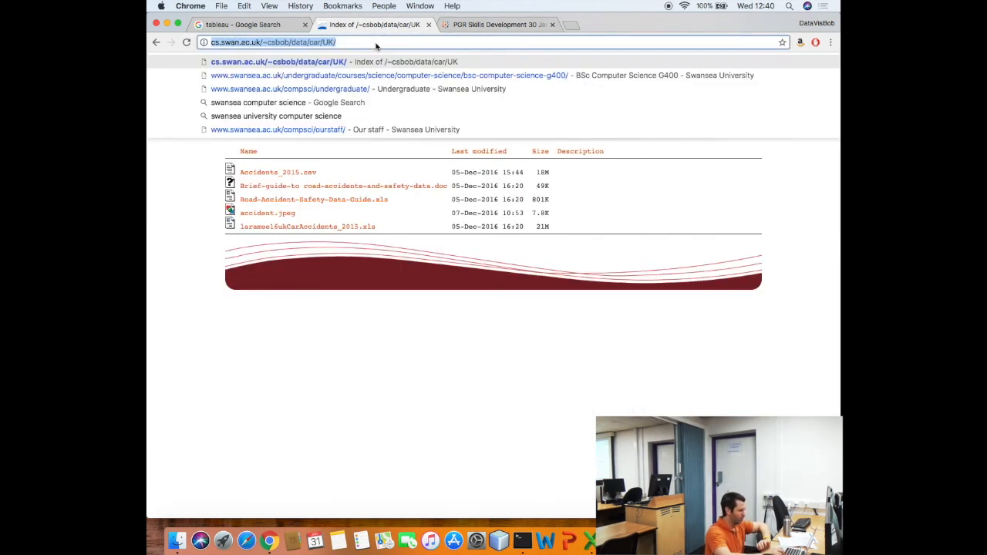
key(Right)
key(BackSpace)
key(BackSpace)
key(BackSpace)
key(BackSpace)
key(BackSpace)
key(BackSpace)
key(BackSpace)
key(BackSpace)
key(BackSpace)
key(BackSpace)
key(BackSpace)
key(BackSpace)
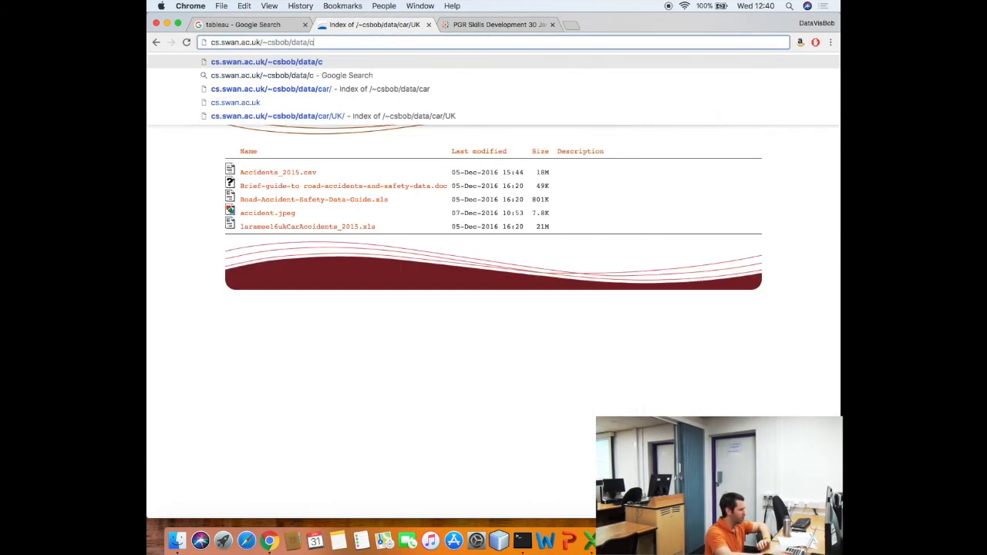
key(Return)
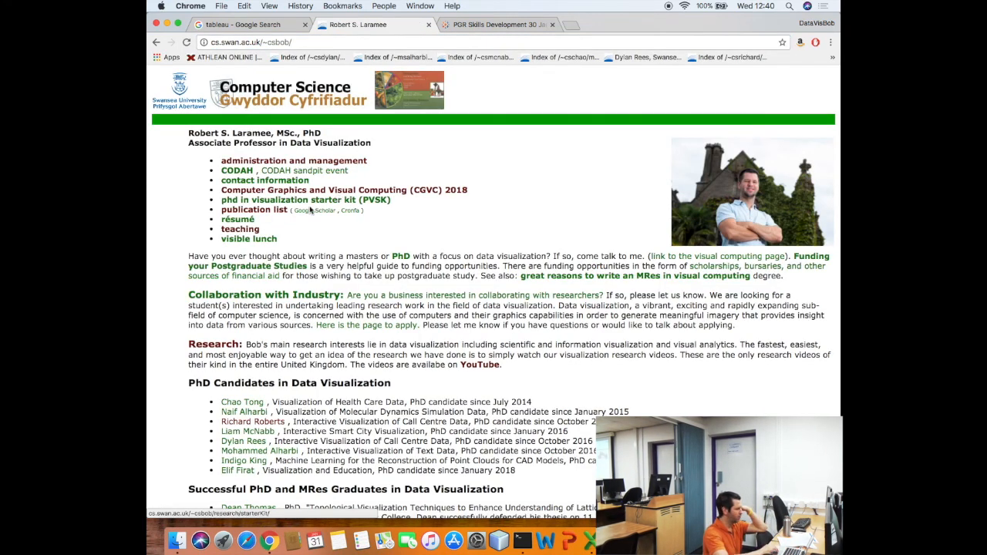
Go through 'teaching' to CSC337: Data Visualization and open the VisTools catalogue
click(259, 232)
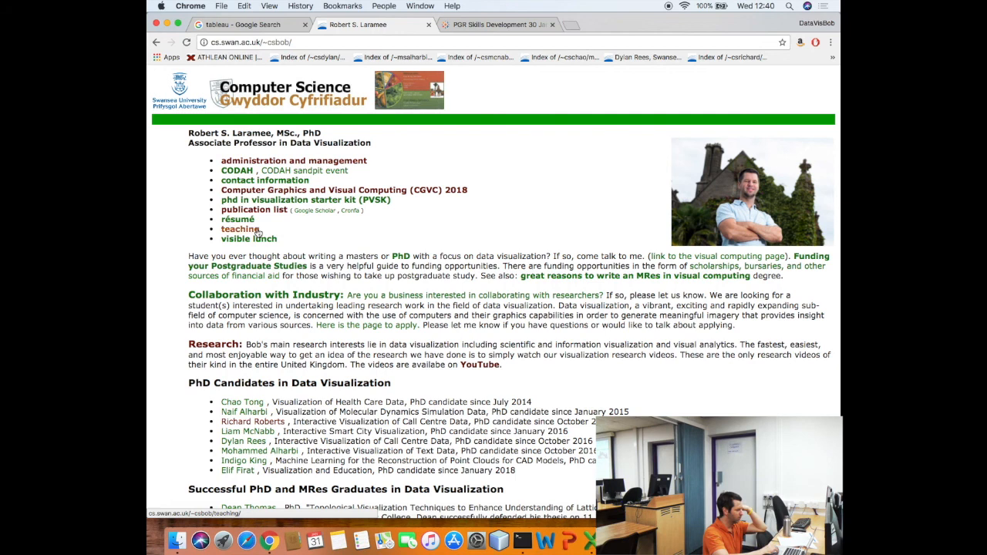
scroll(261, 286, down, 2)
scroll(260, 292, down, 2)
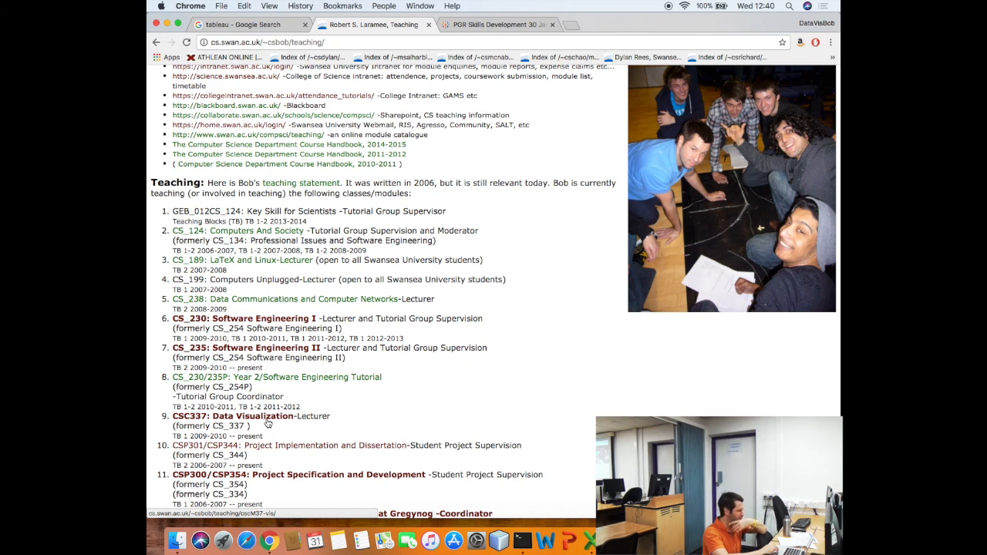
click(267, 421)
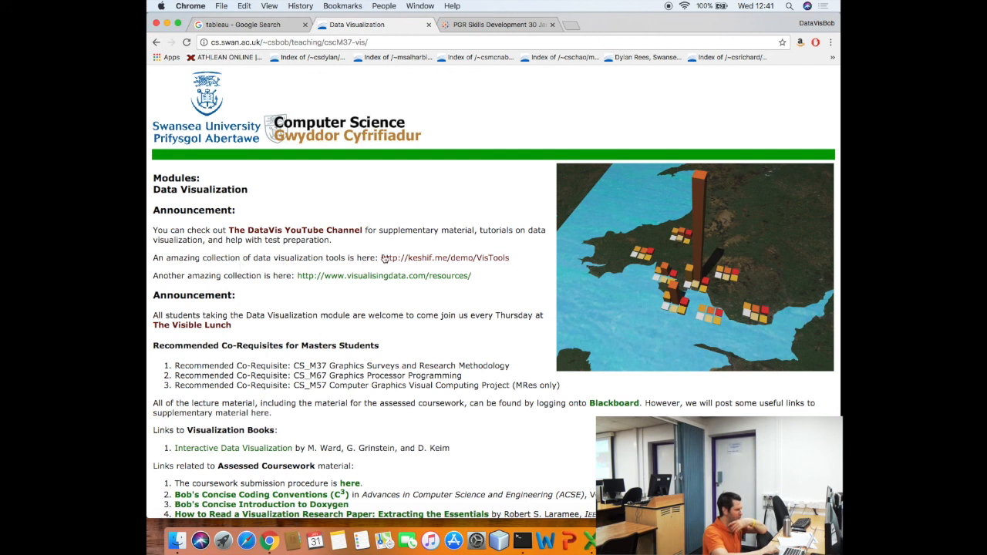
click(402, 260)
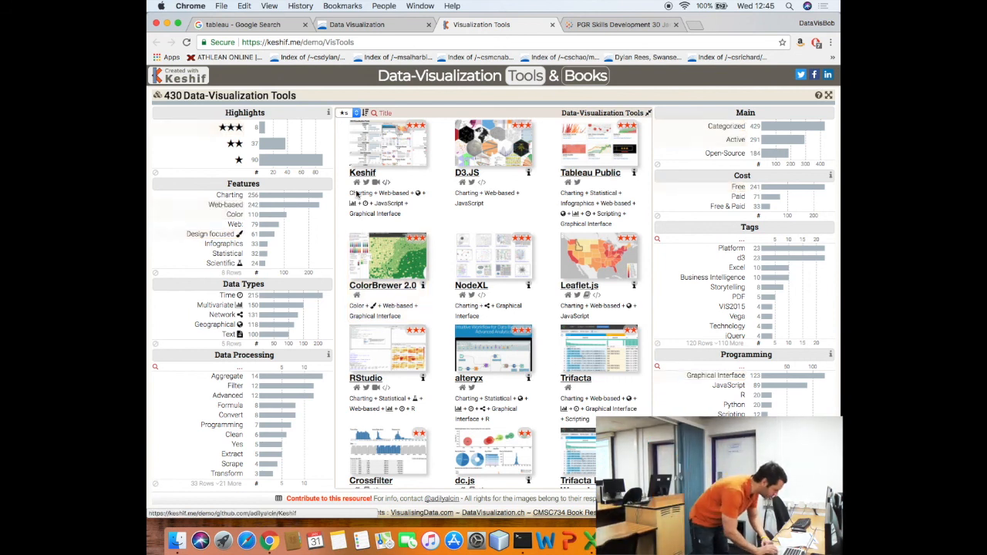
From the course page, open The DataVis YouTube Channel's Data Visualization Skills Development playlist
click(366, 28)
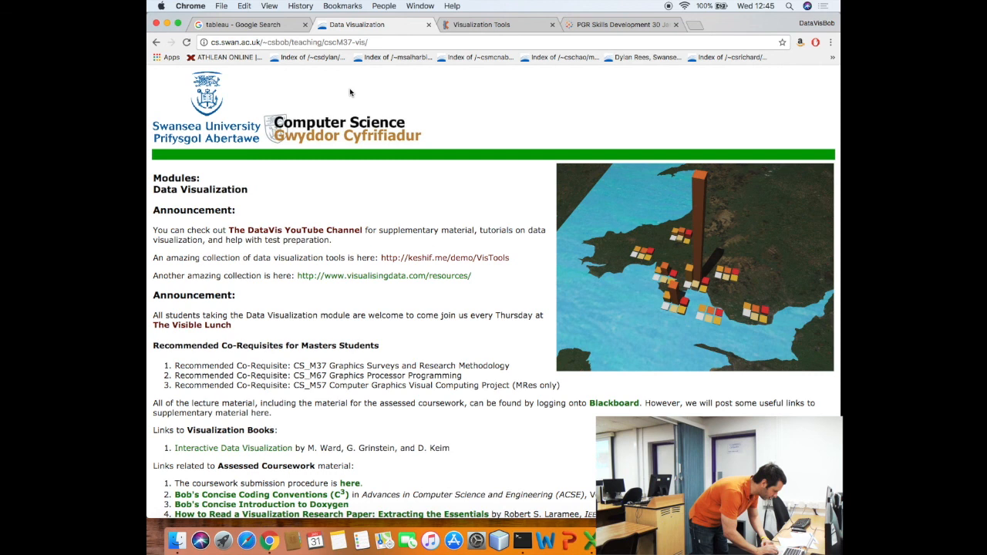
click(292, 233)
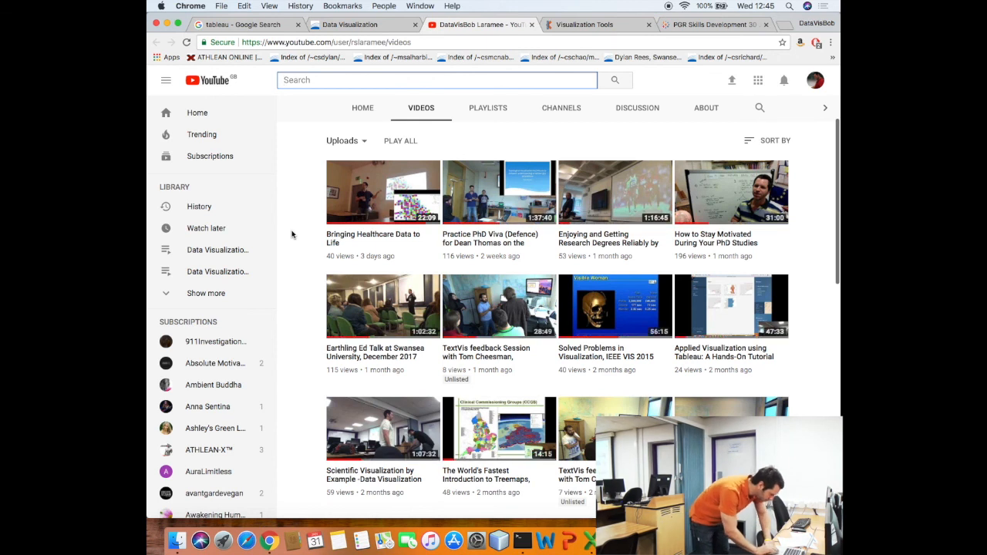
click(486, 107)
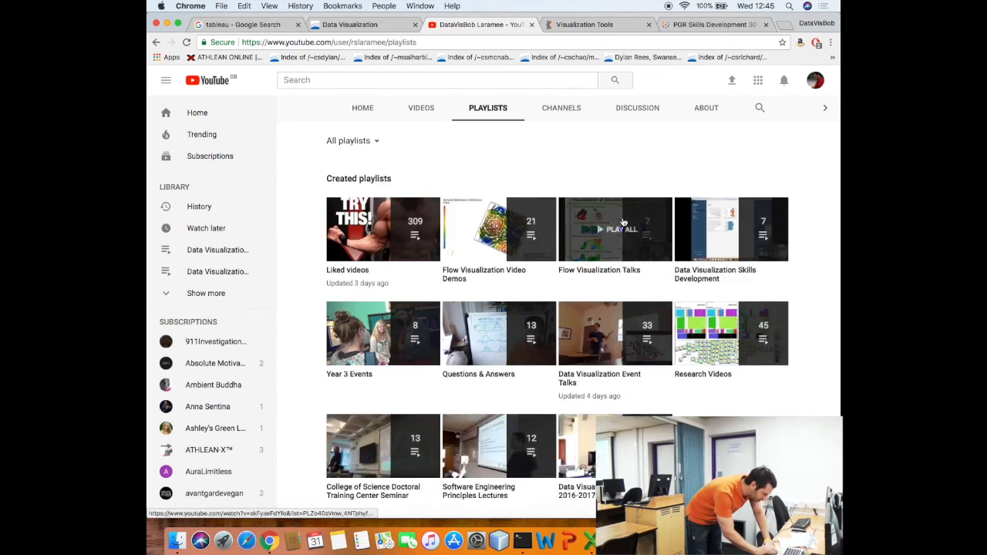
click(694, 276)
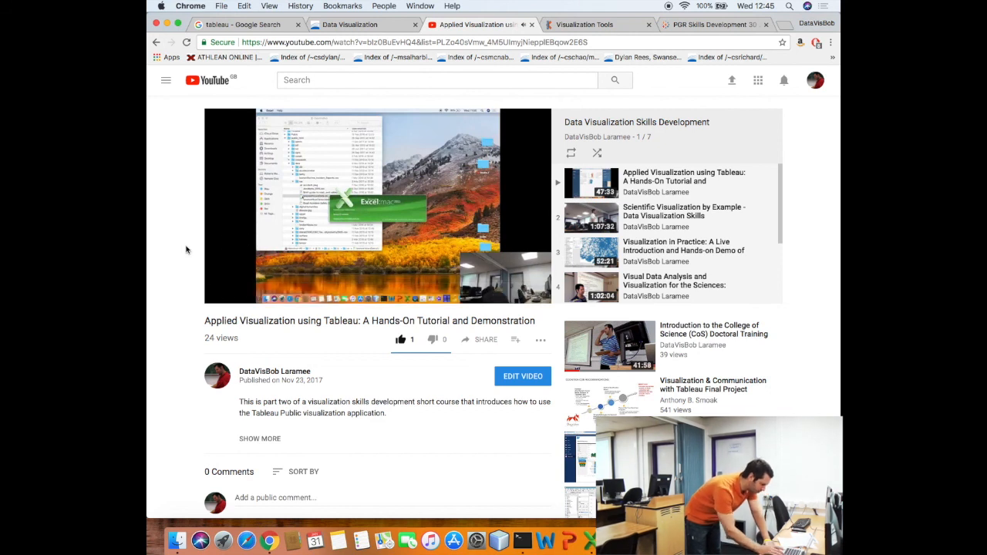
Turn the system volume down and then mute it while the tutorial plays
key(XF86AudioLowerVolume)
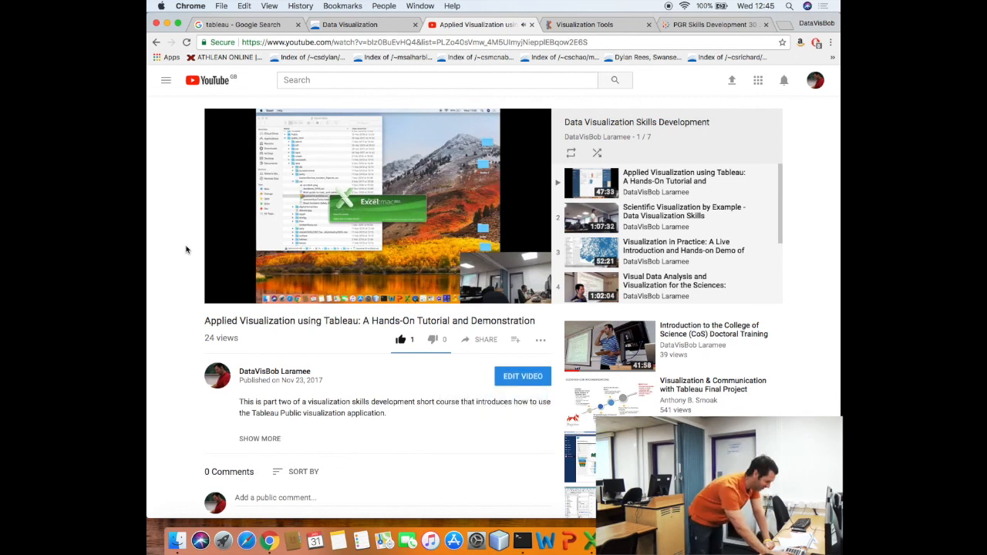
key(XF86AudioLowerVolume)
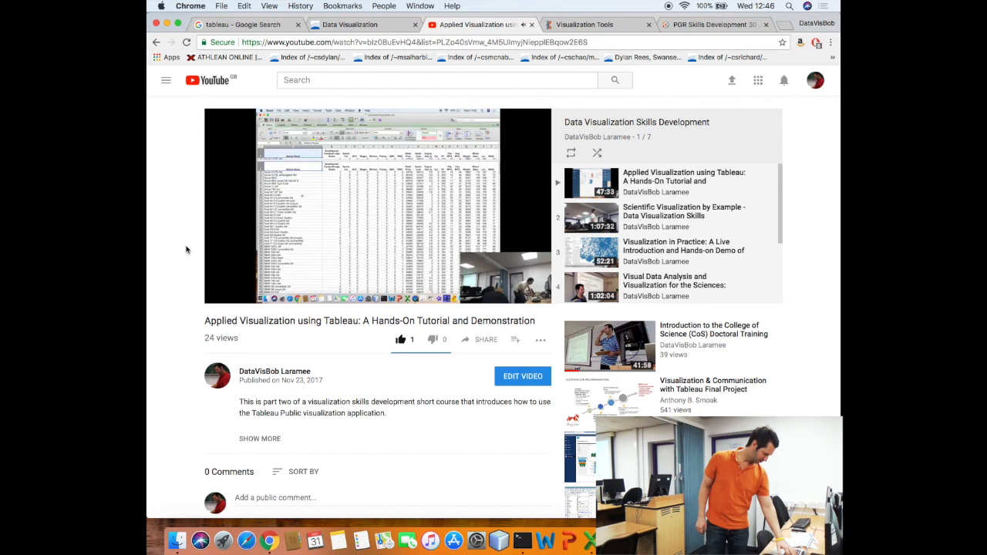
key(F10)
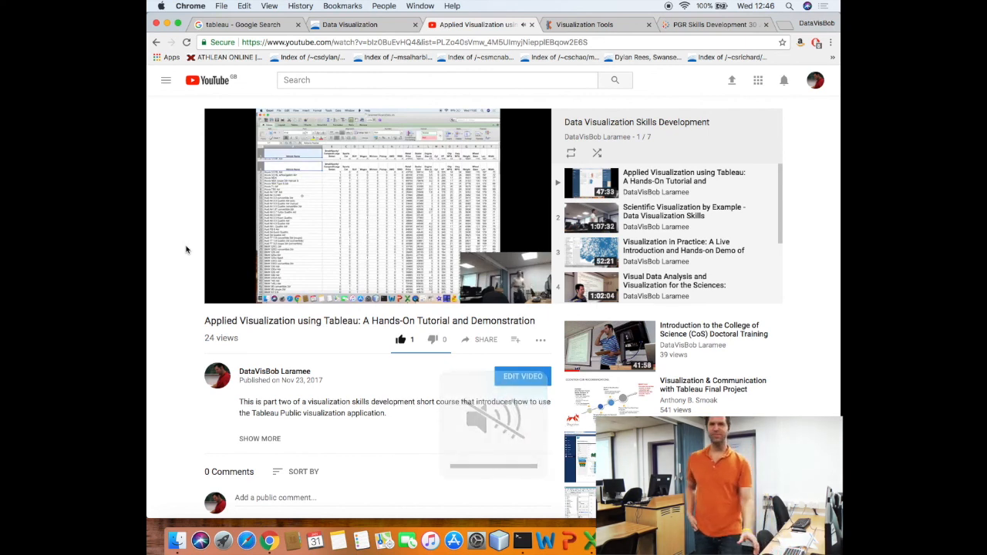